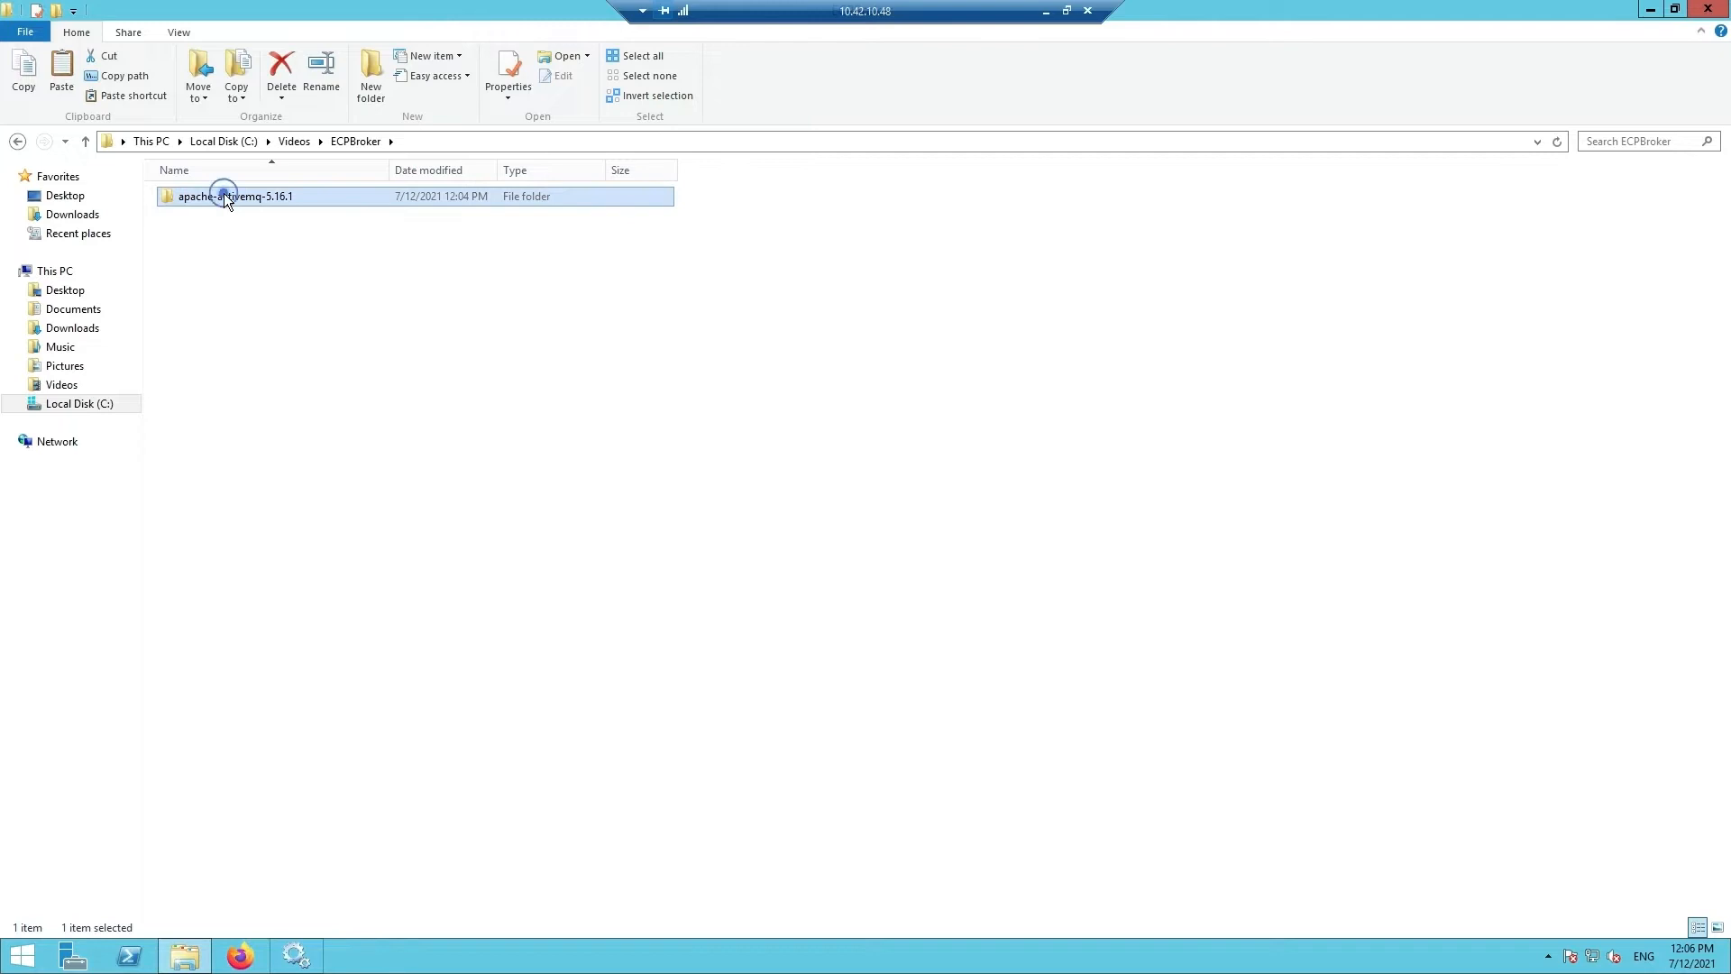
# - Rename the folder to activemq and copy the four items from the broker installer zip
pyautogui.write('activemq')
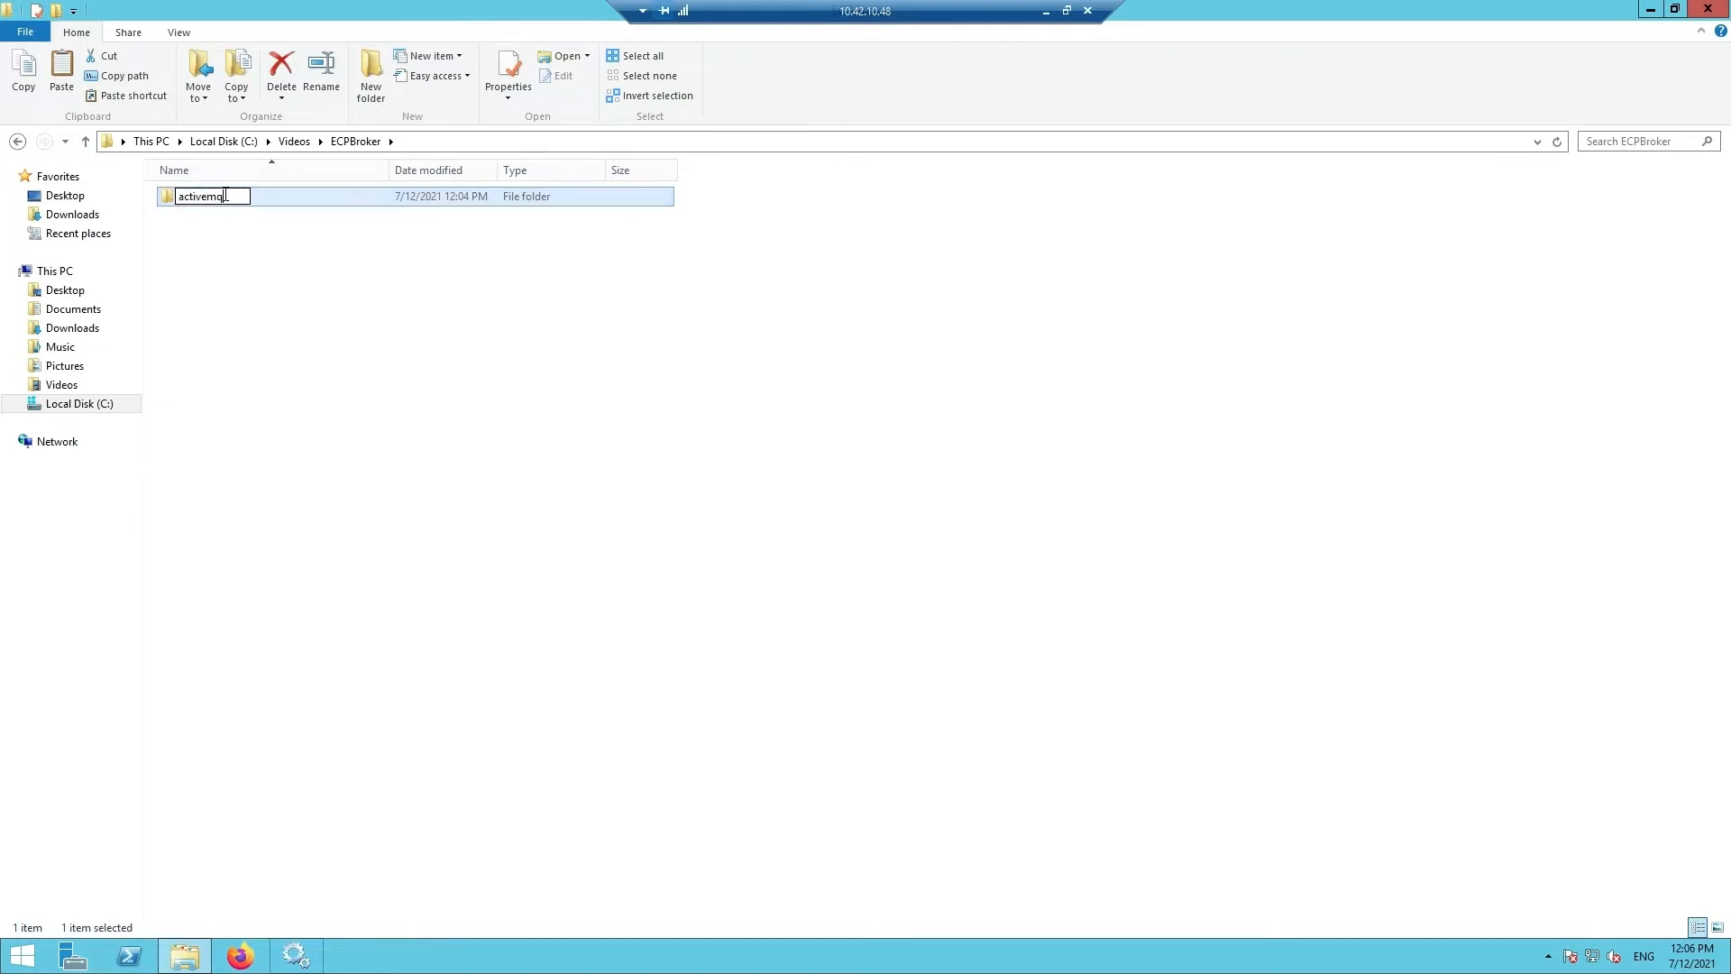
pyautogui.press('Return')
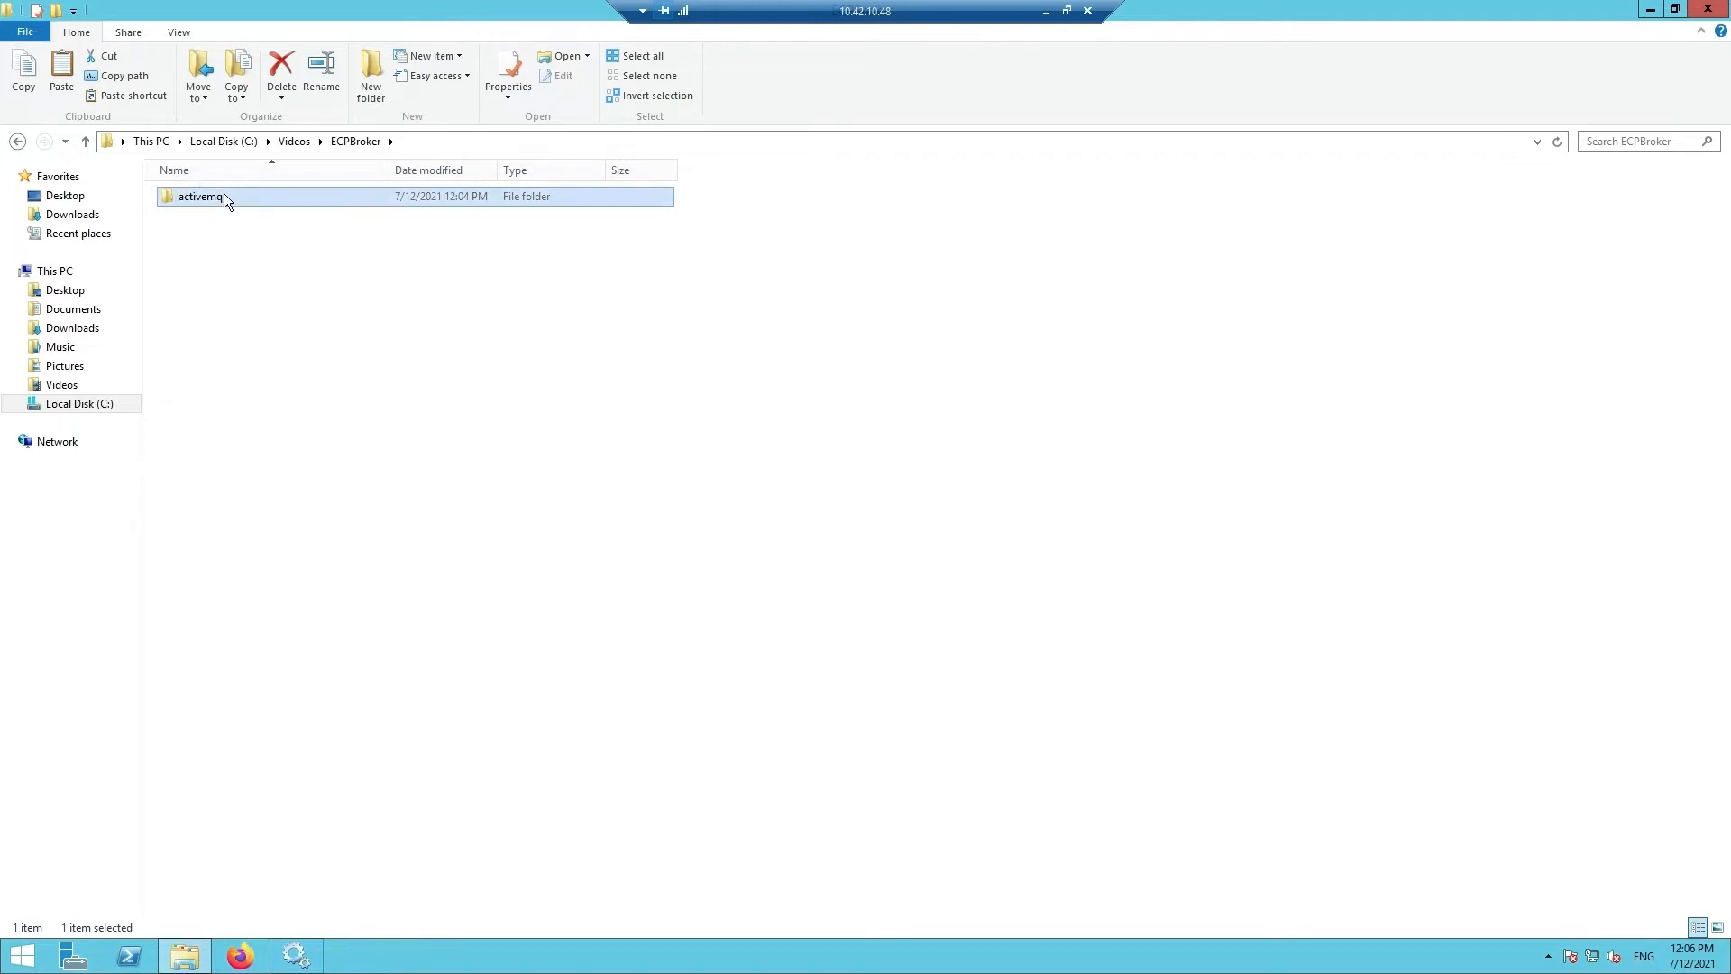
pyautogui.click(292, 141)
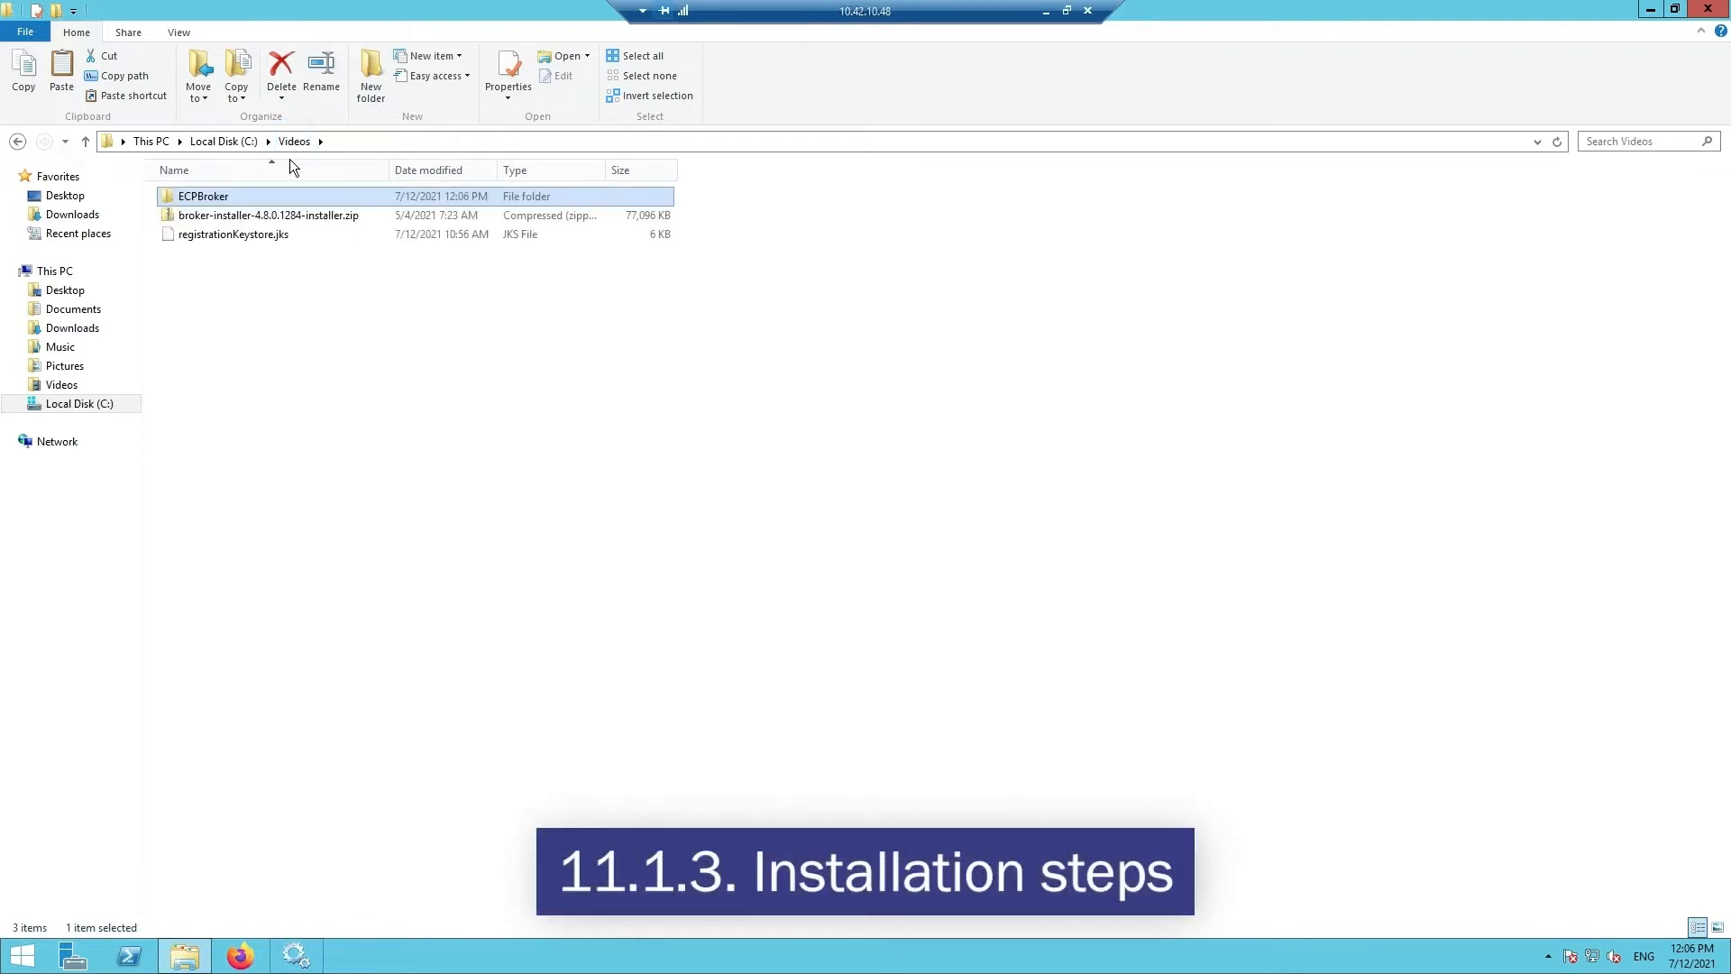
pyautogui.doubleClick(270, 216)
pyautogui.moveTo(308, 301); pyautogui.dragTo(189, 198)
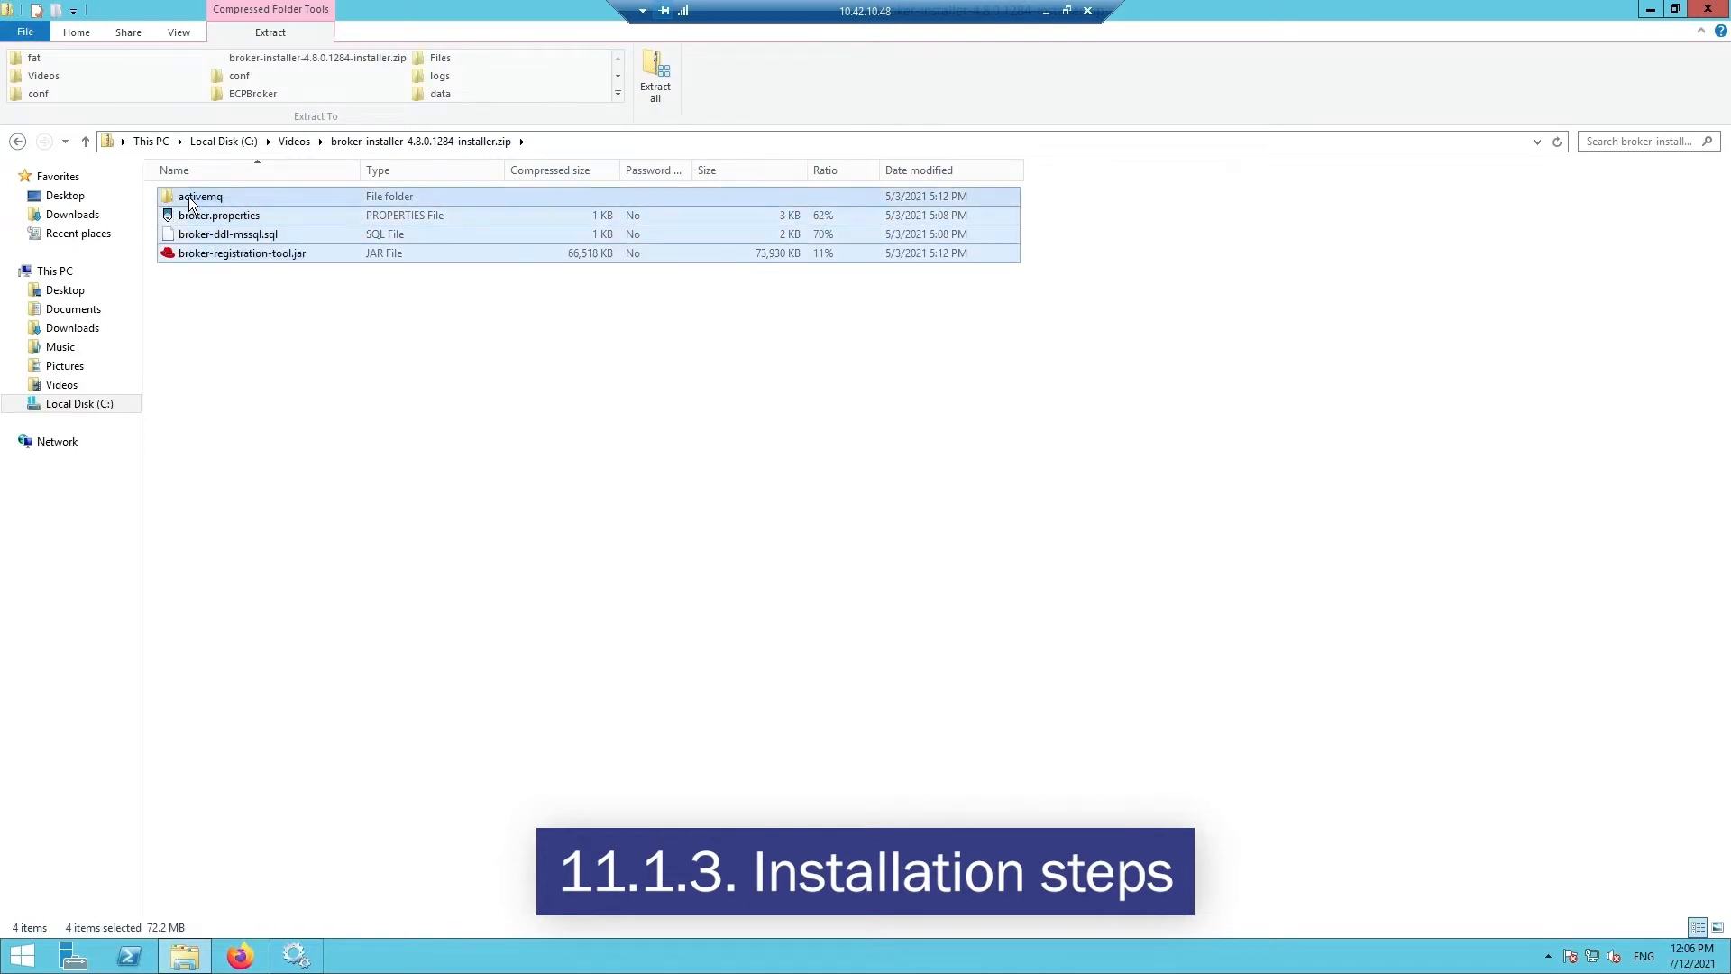
pyautogui.rightClick(189, 198)
pyautogui.click(236, 272)
# - Paste the installer files into ECPBroker, replacing the existing files
pyautogui.click(237, 306)
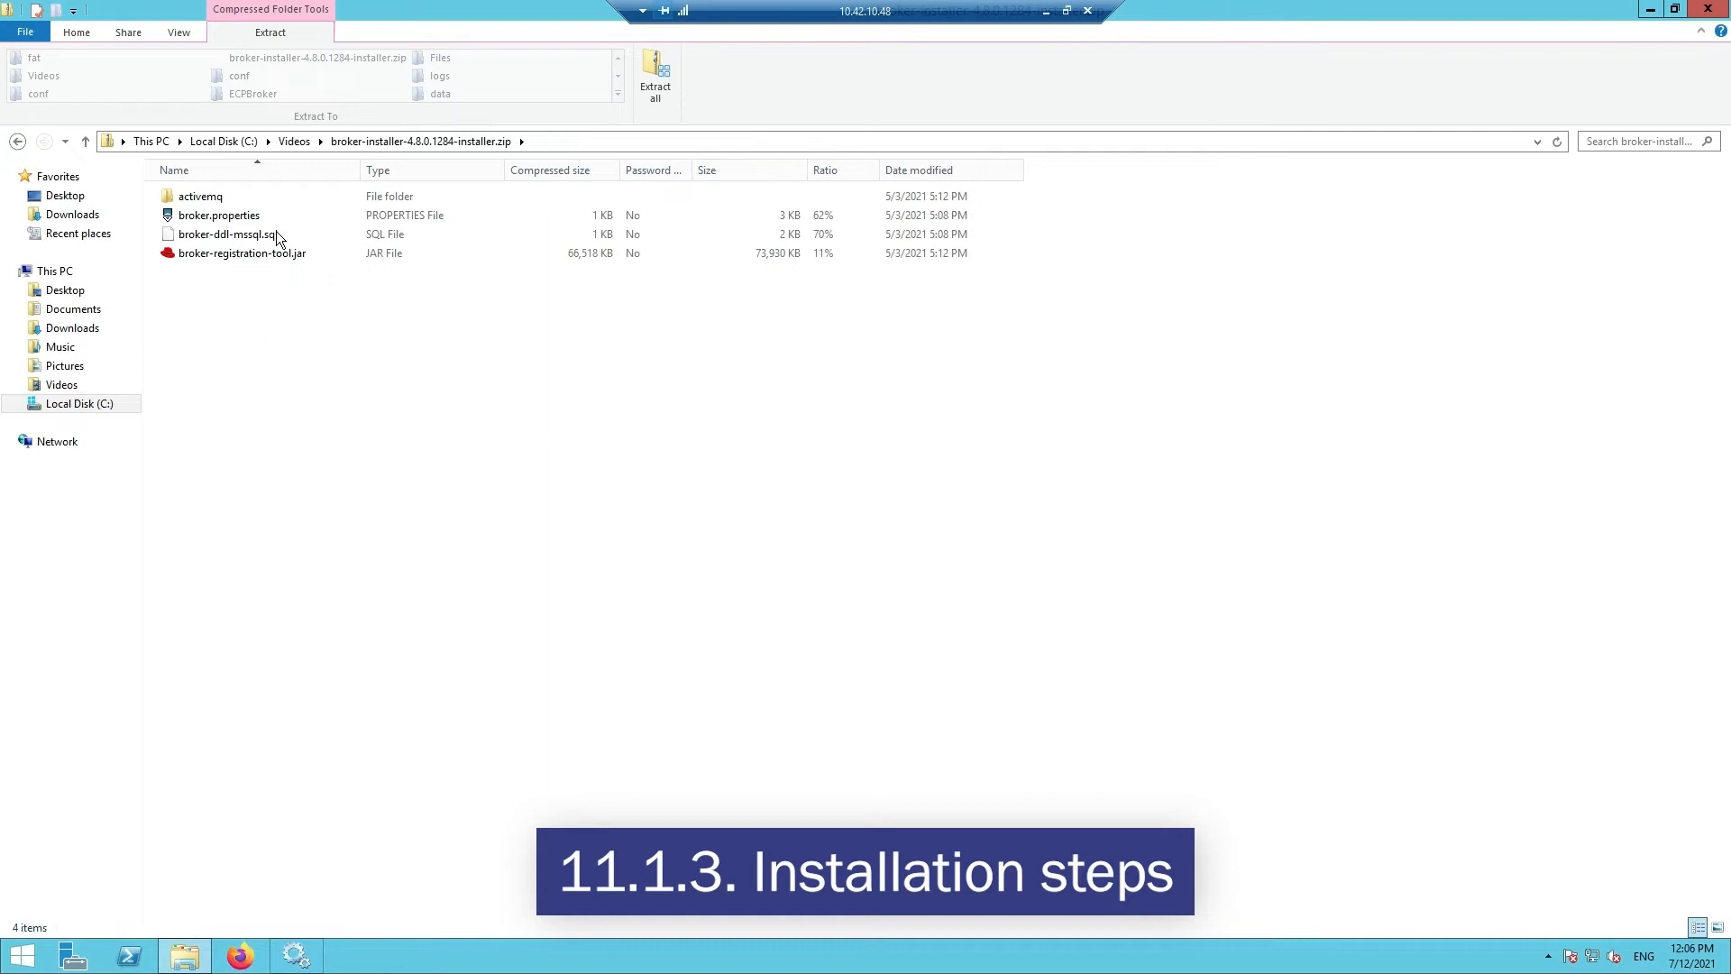
pyautogui.click(301, 142)
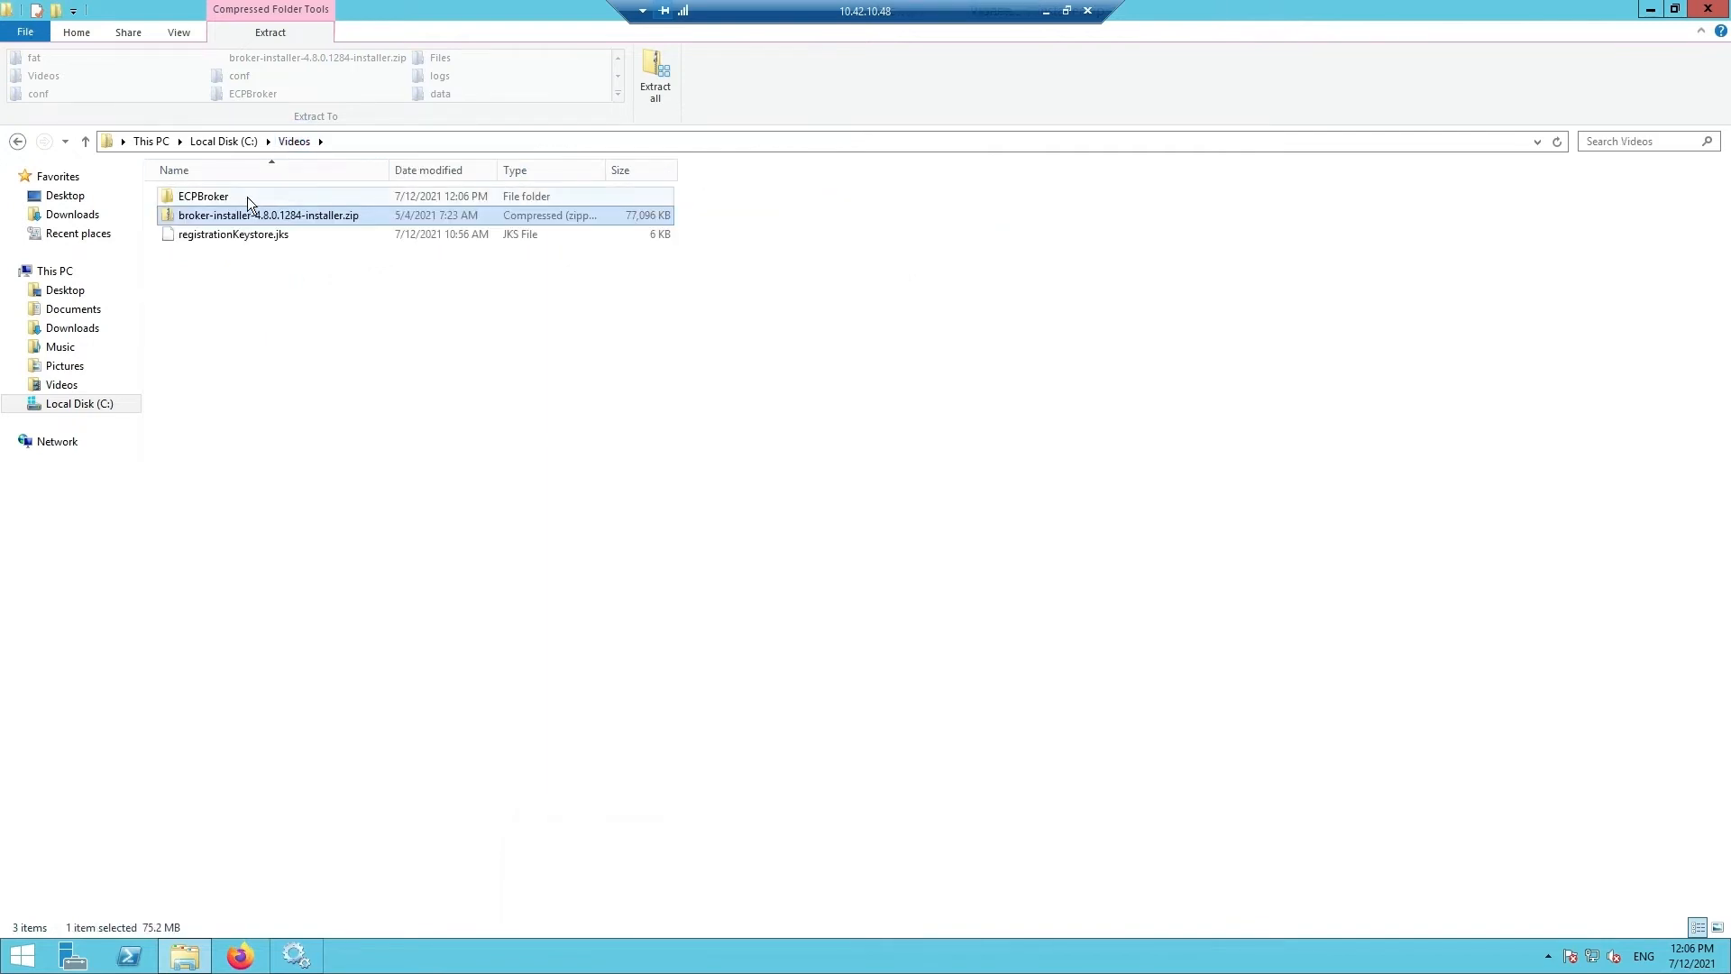
pyautogui.doubleClick(247, 197)
pyautogui.rightClick(268, 285)
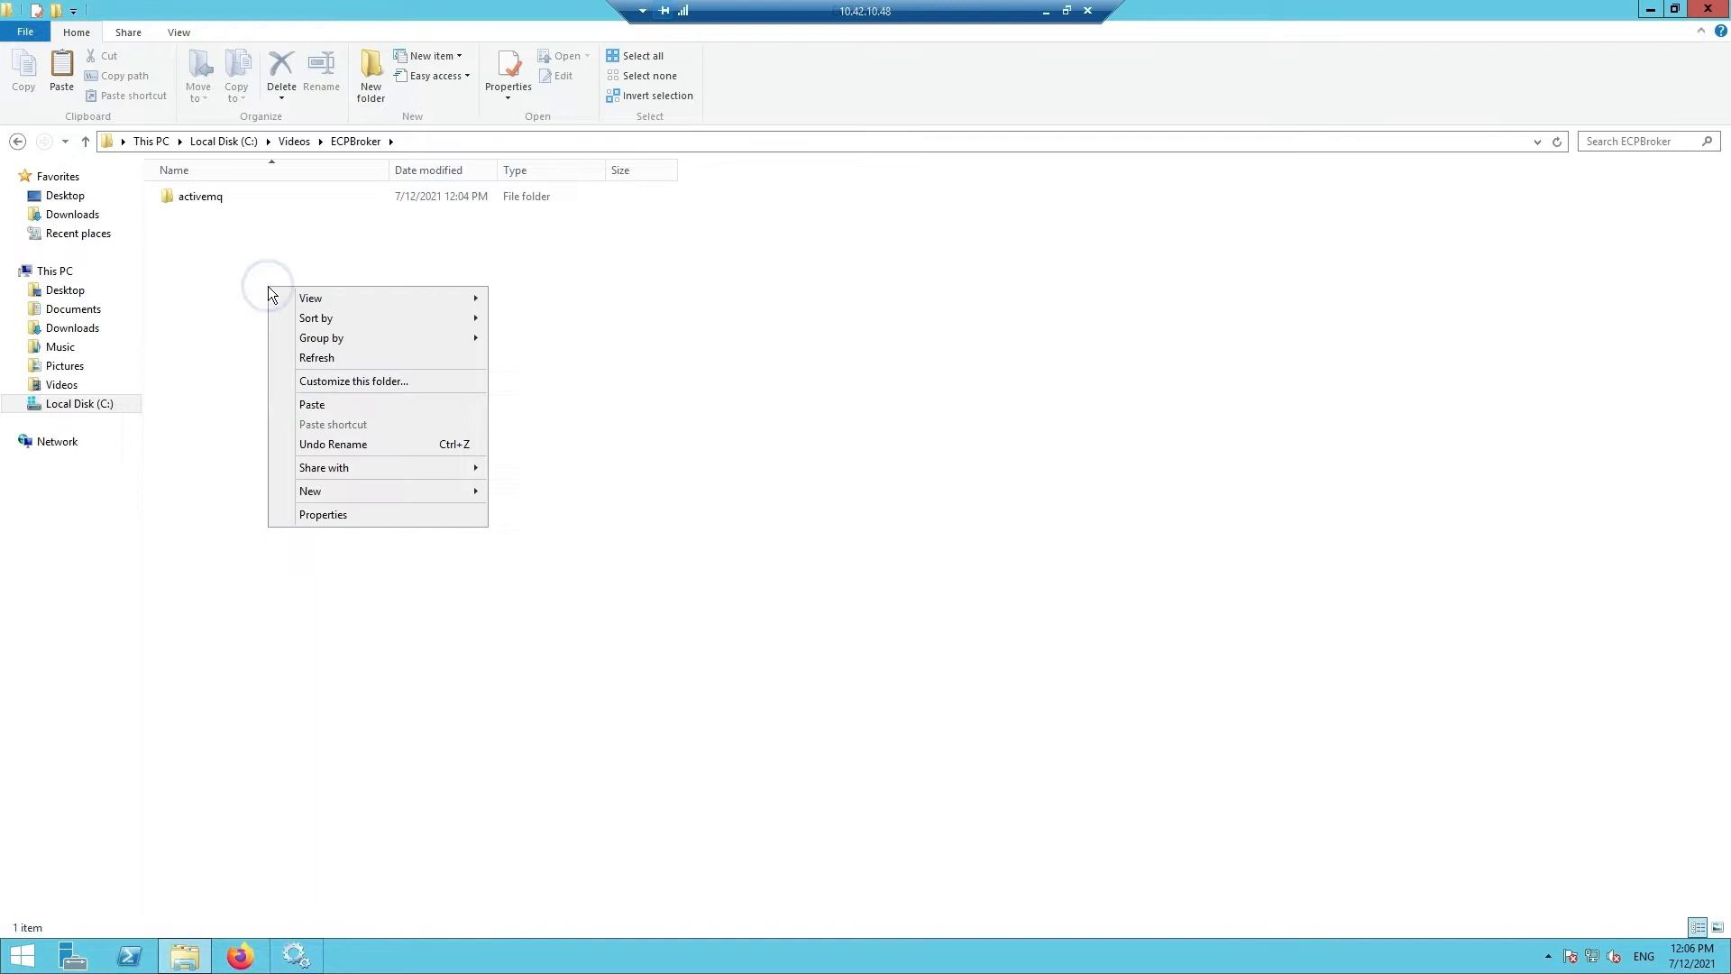
pyautogui.click(336, 404)
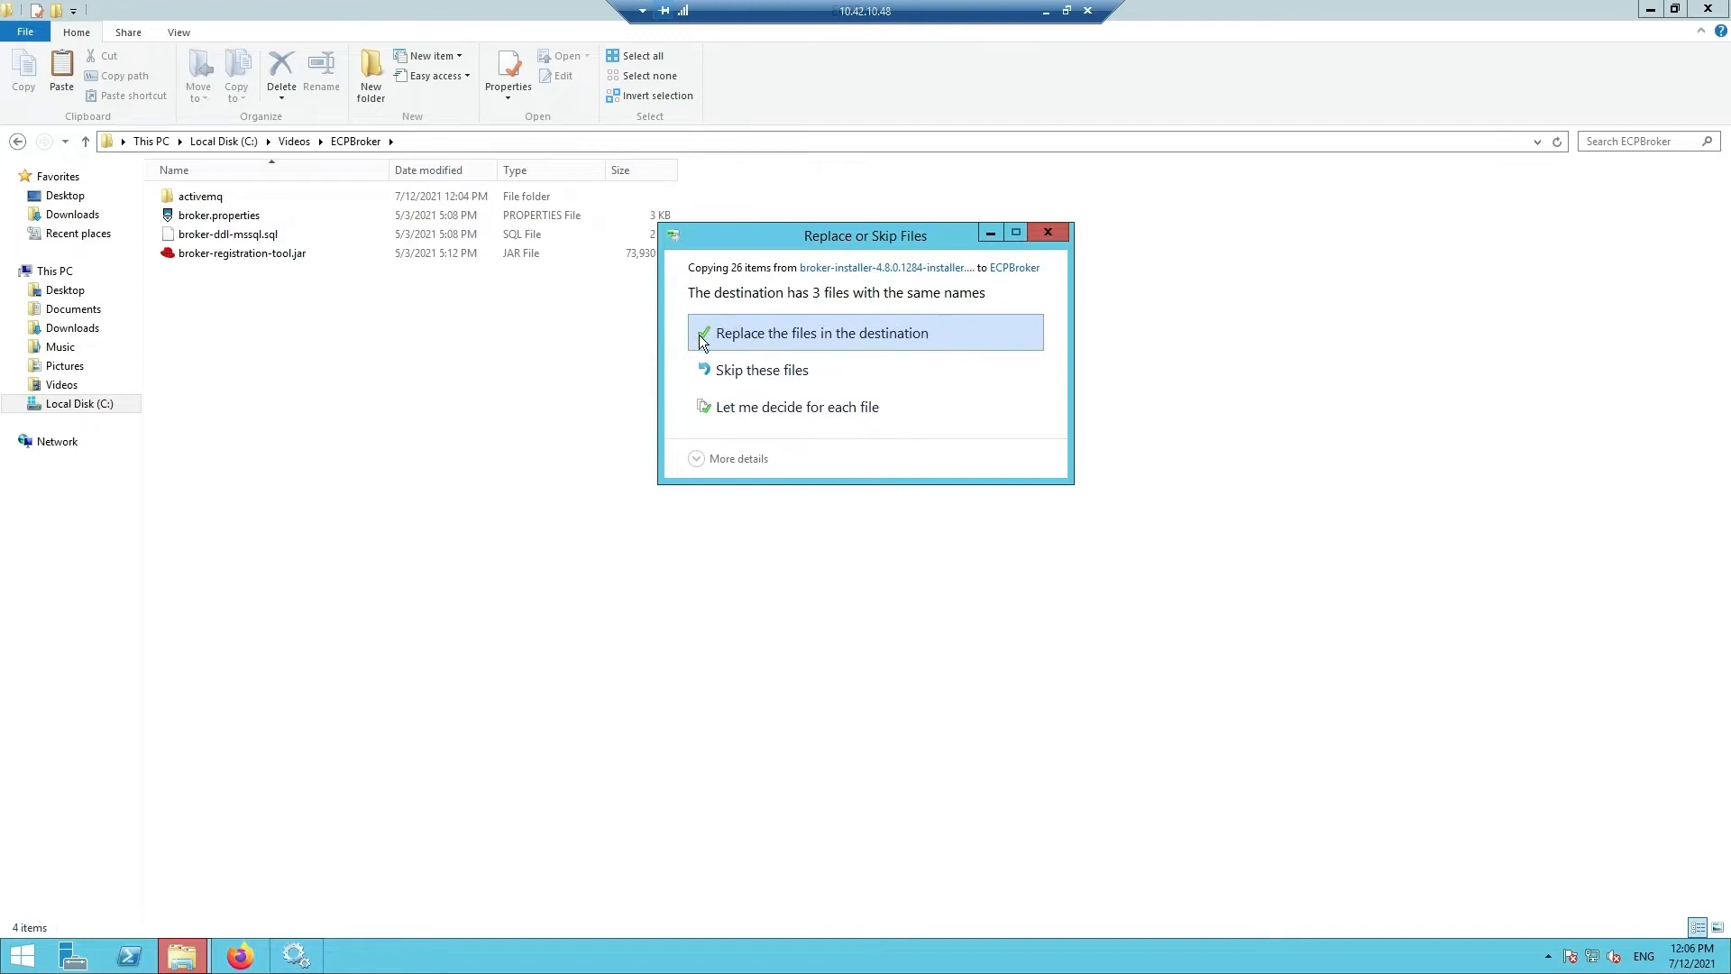
pyautogui.click(724, 332)
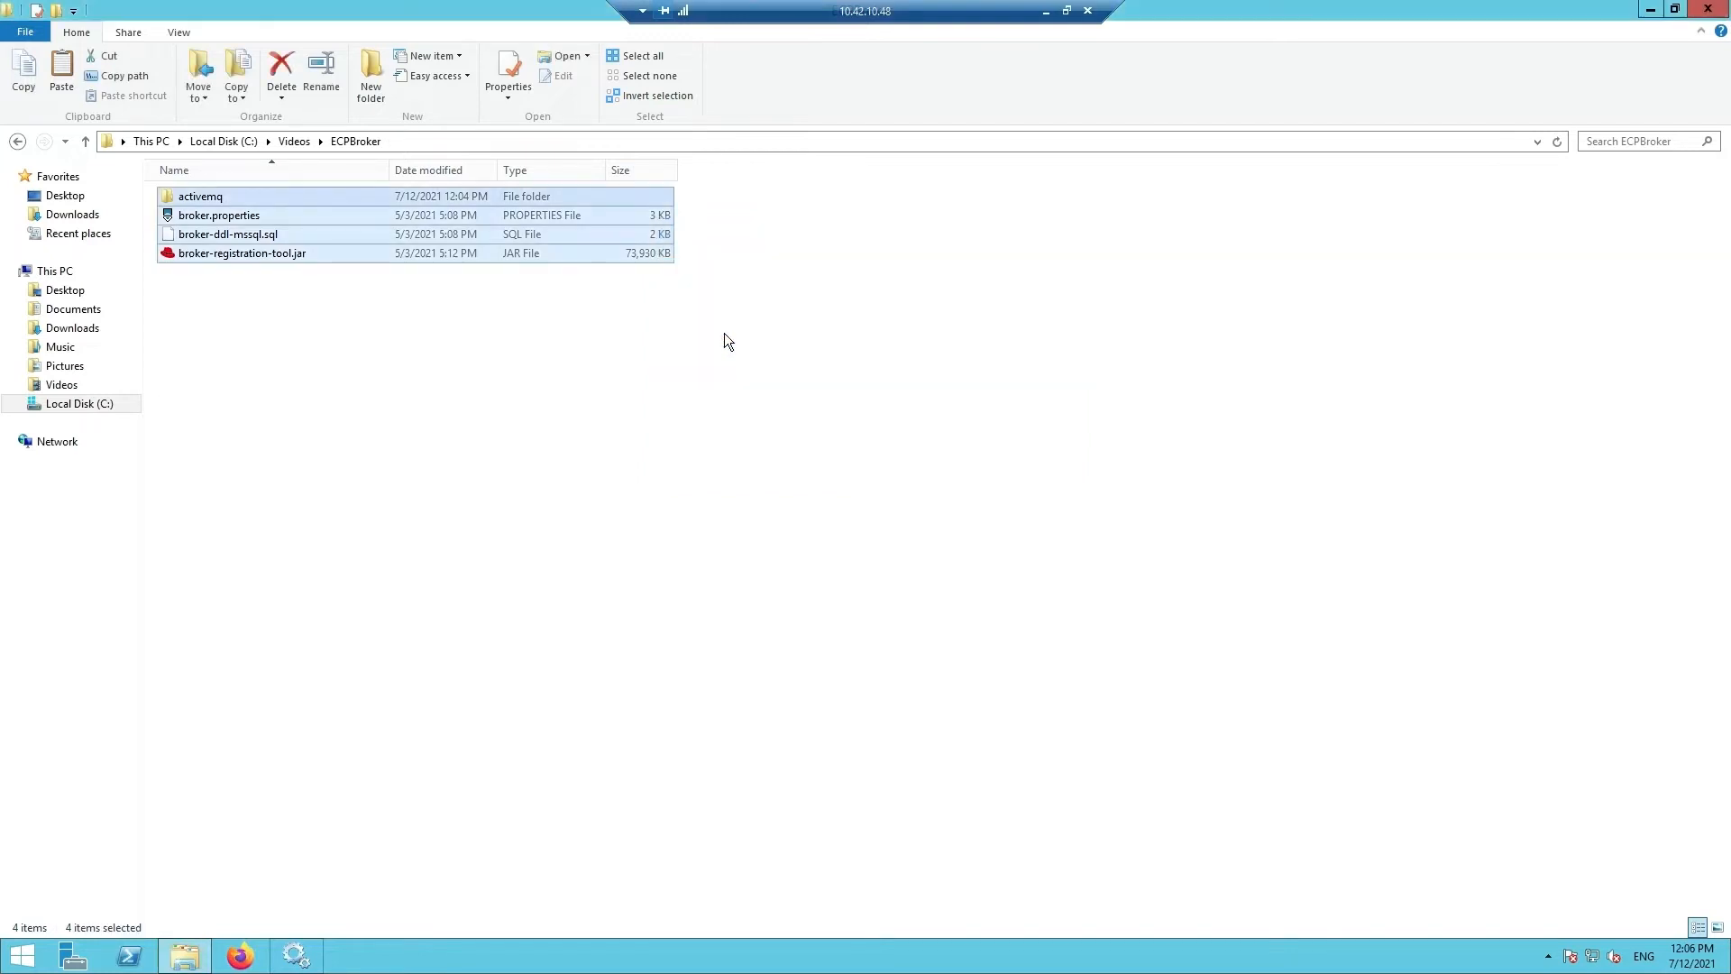
pyautogui.click(205, 301)
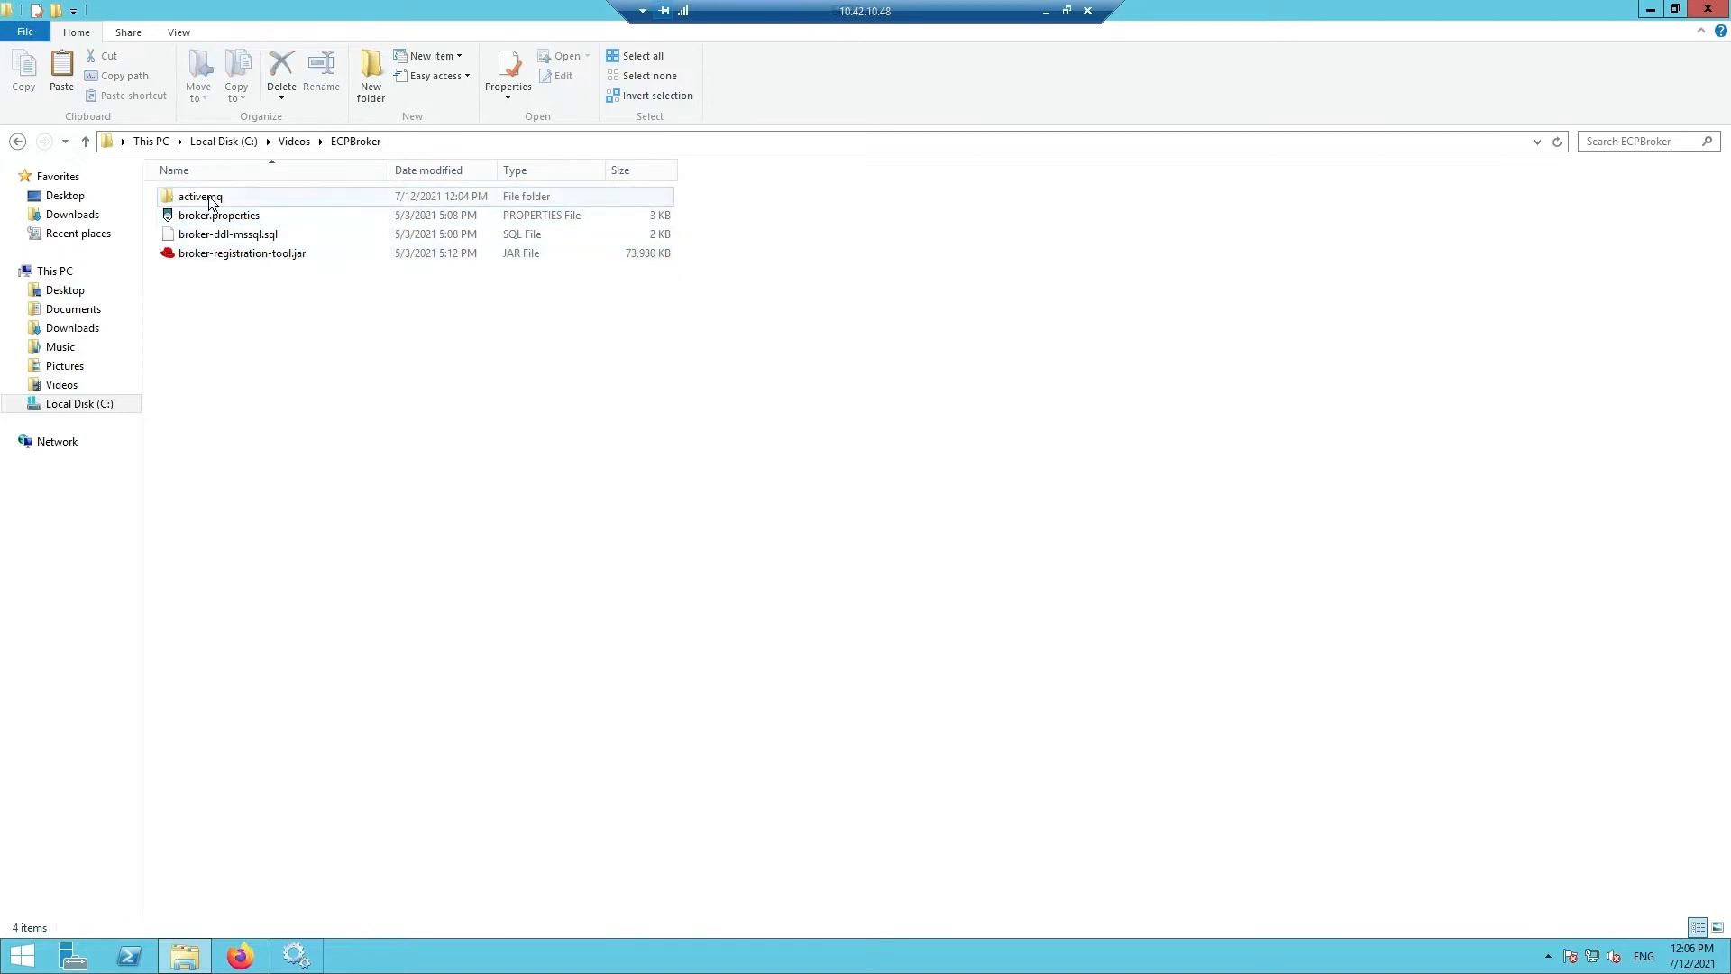
pyautogui.doubleClick(208, 197)
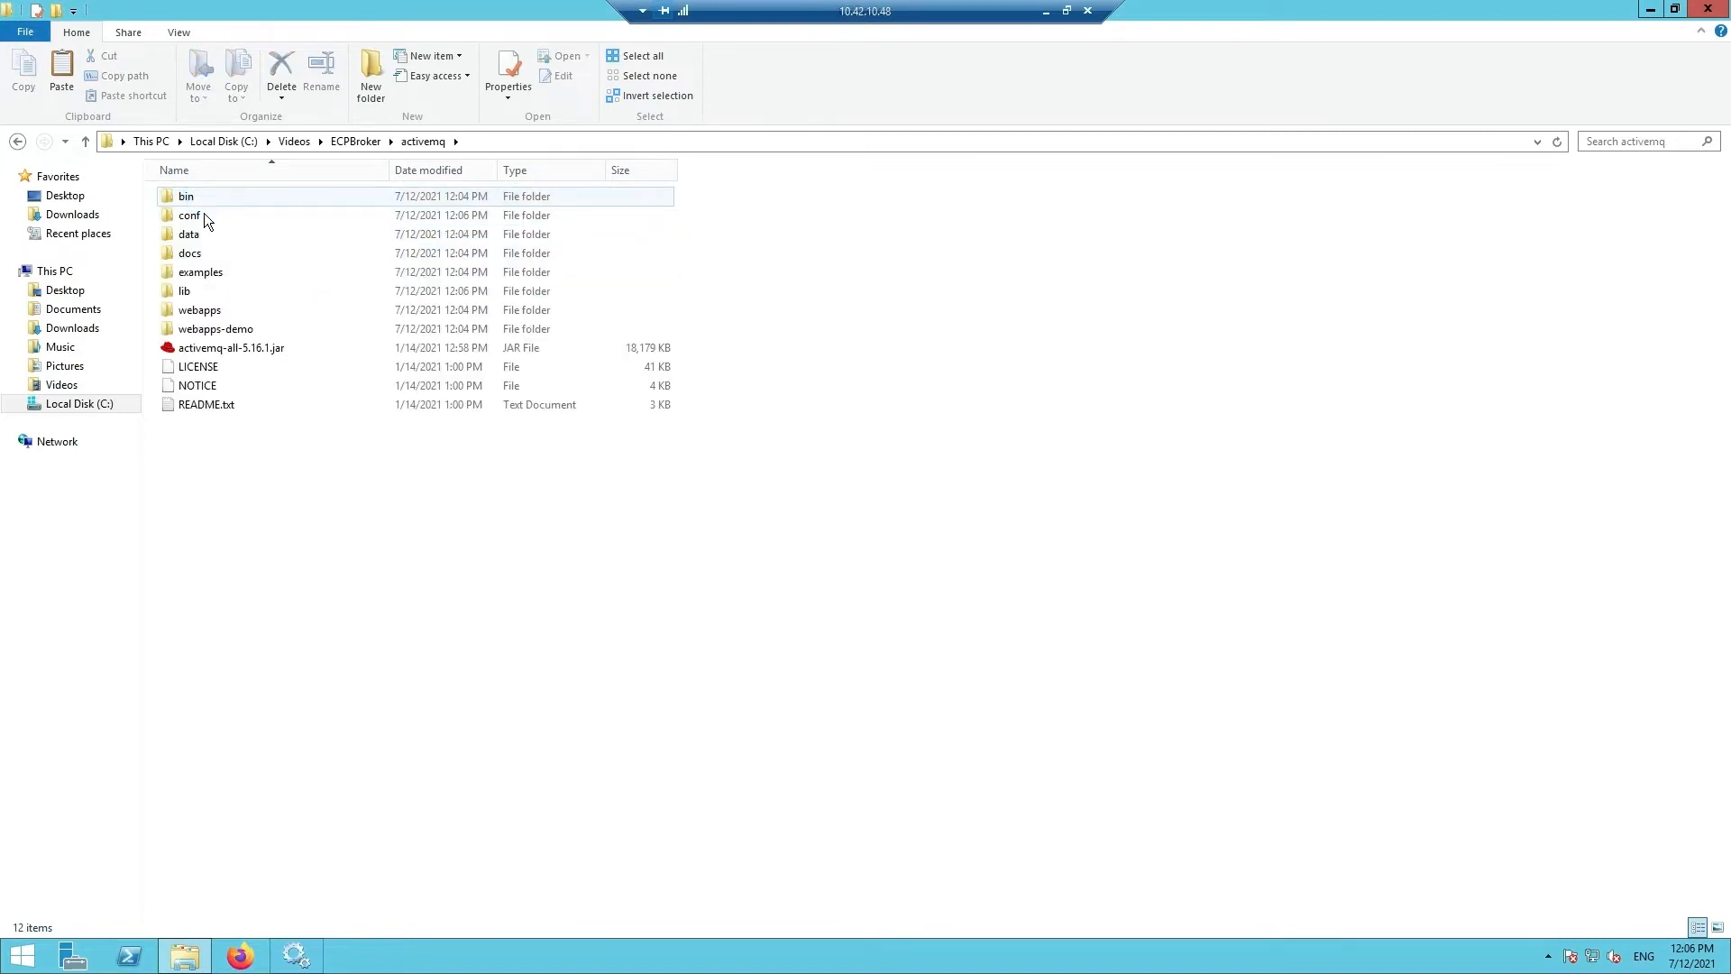
# - Open ecp-config.xml from the activemq conf folder in PSPad
pyautogui.doubleClick(204, 213)
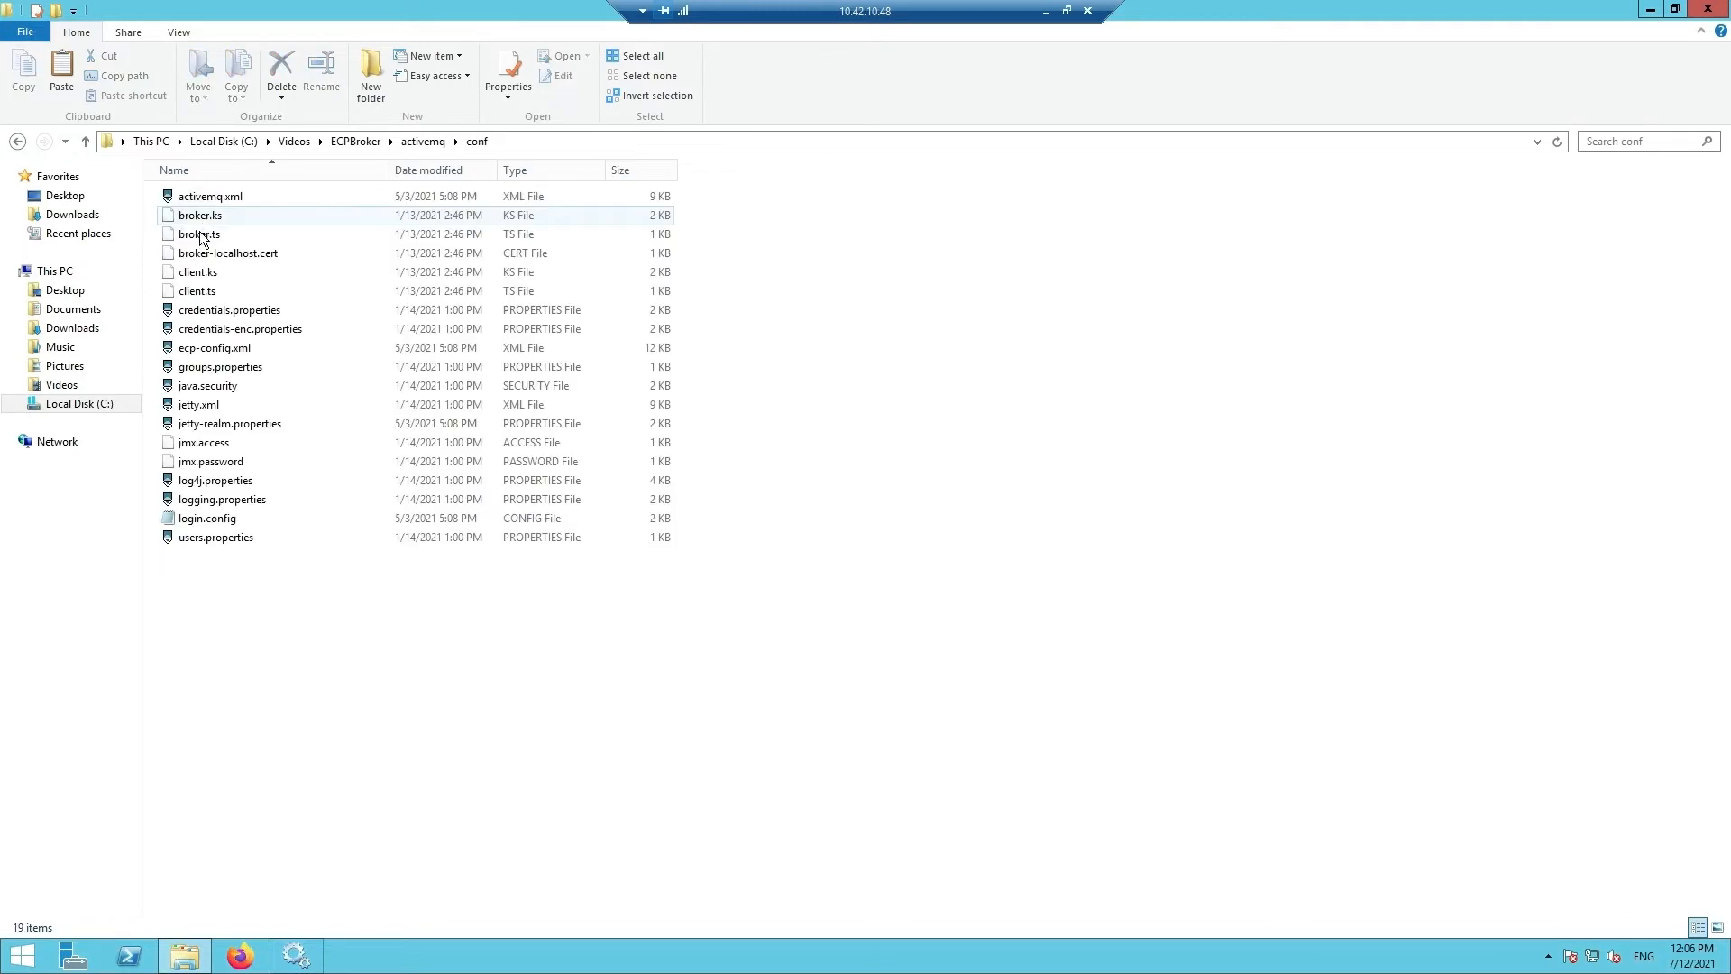
pyautogui.click(223, 351)
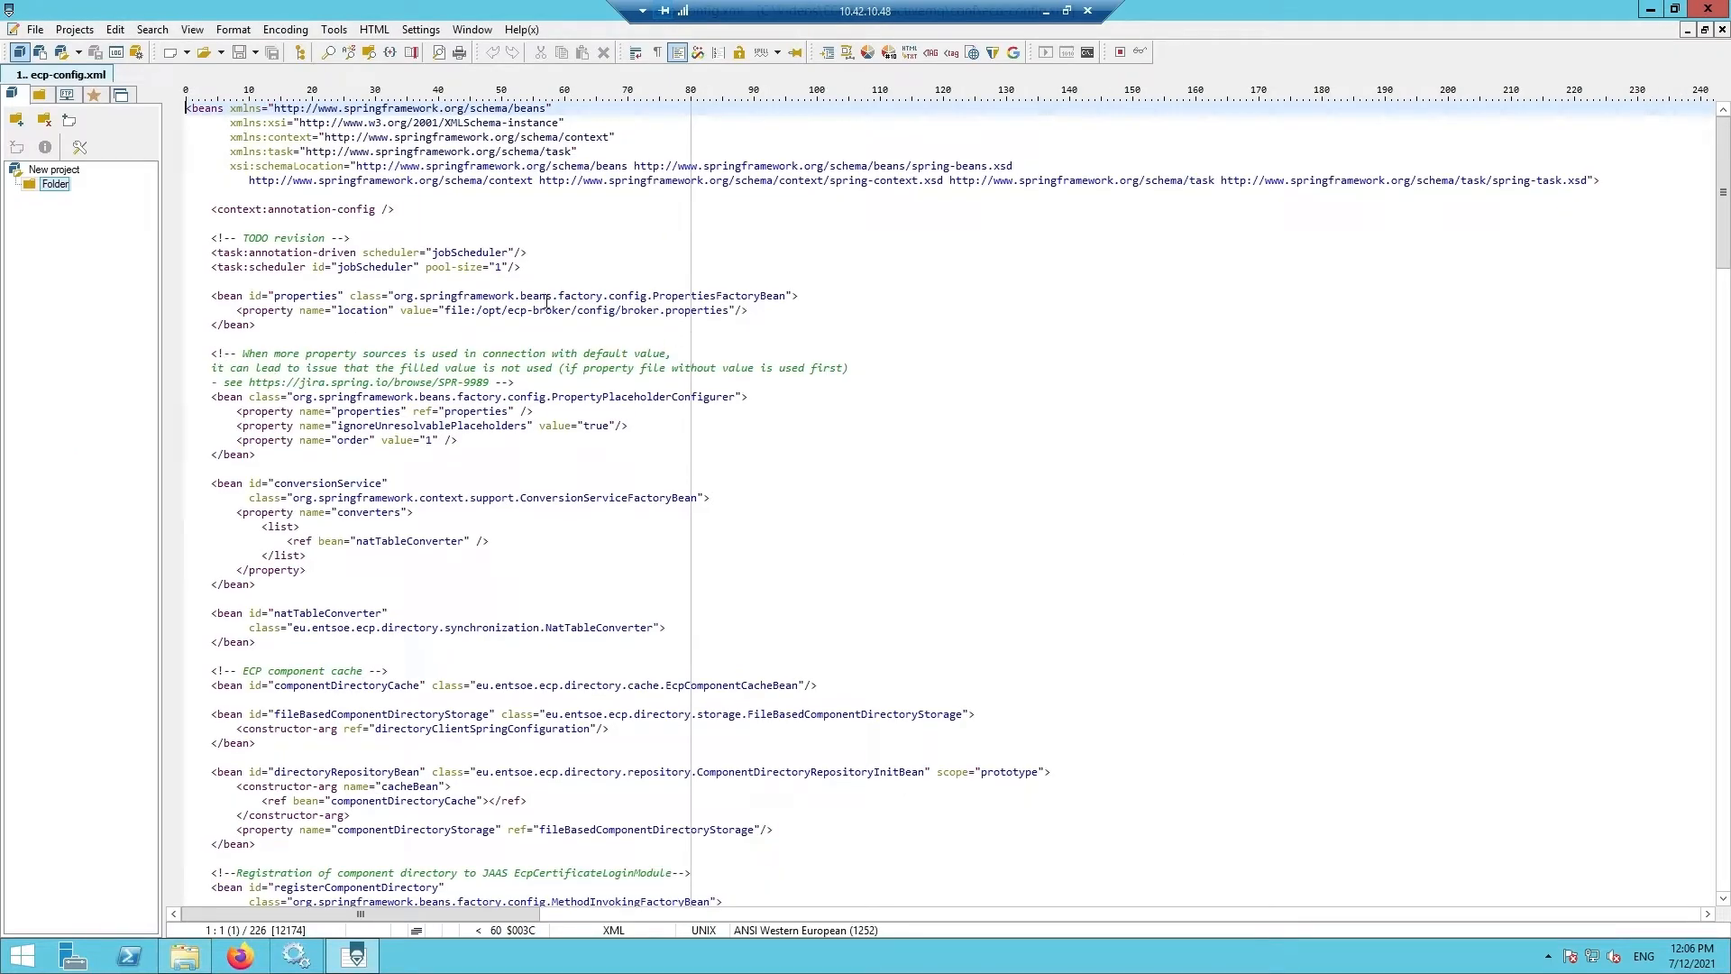
# - Copy the ECPBroker folder path from Explorer's address bar
pyautogui.moveTo(1187, 18); pyautogui.dragTo(1154, 364)
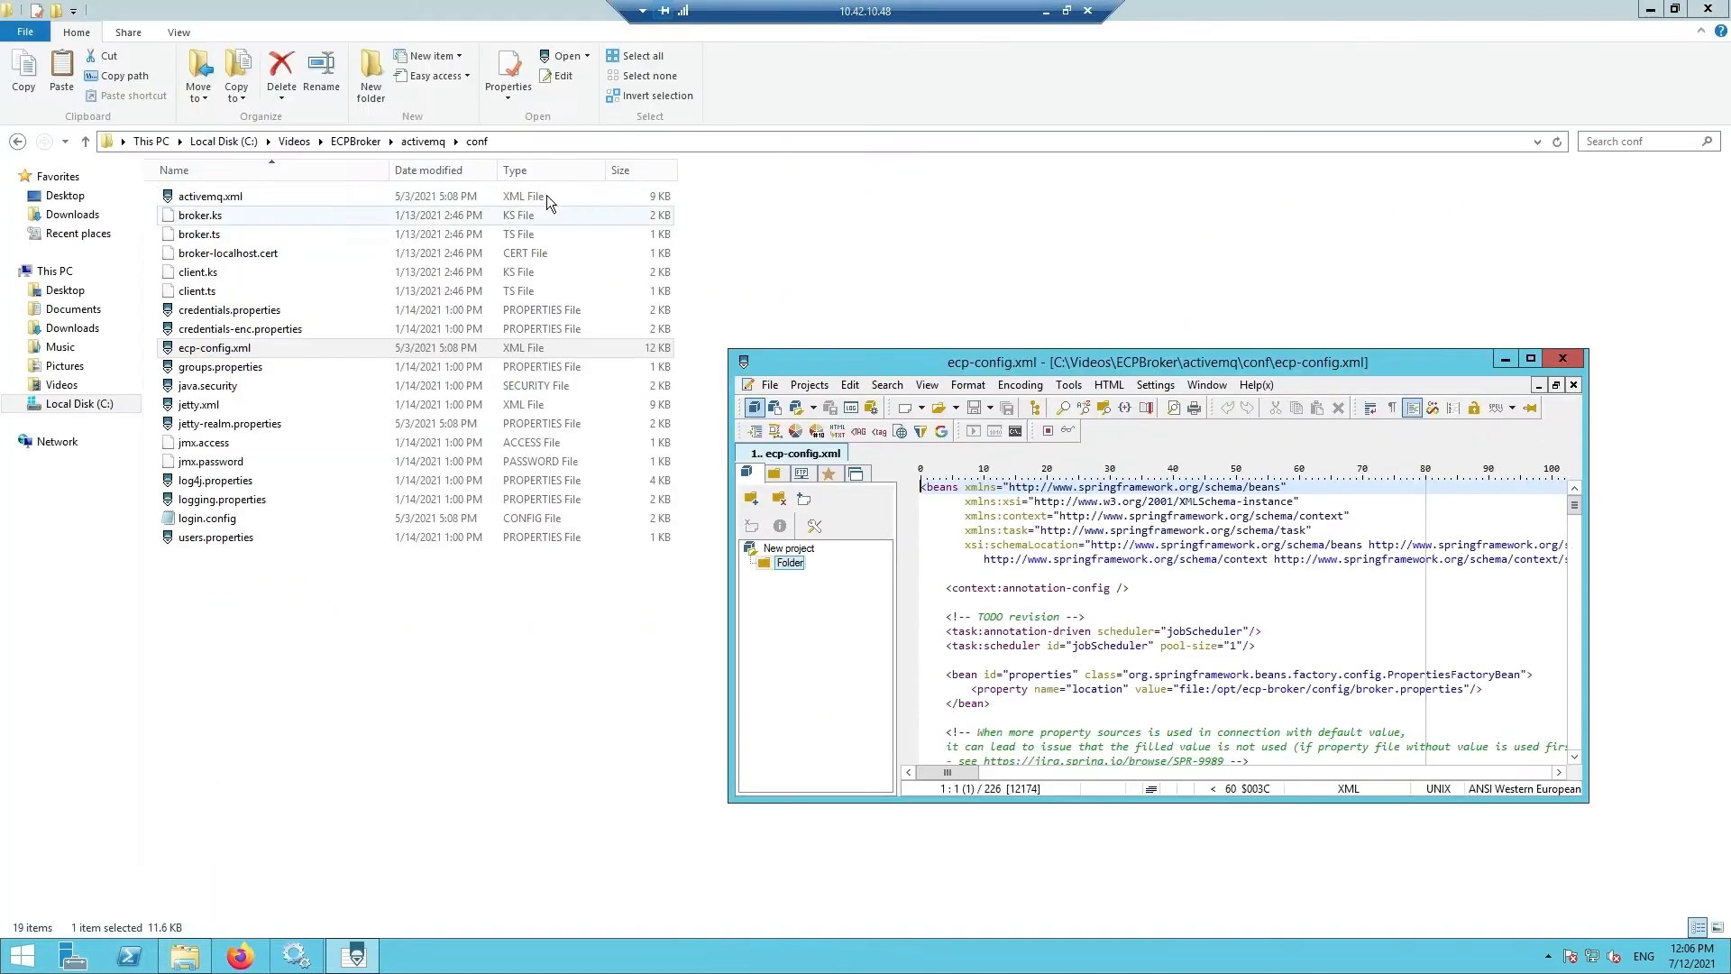
pyautogui.click(349, 141)
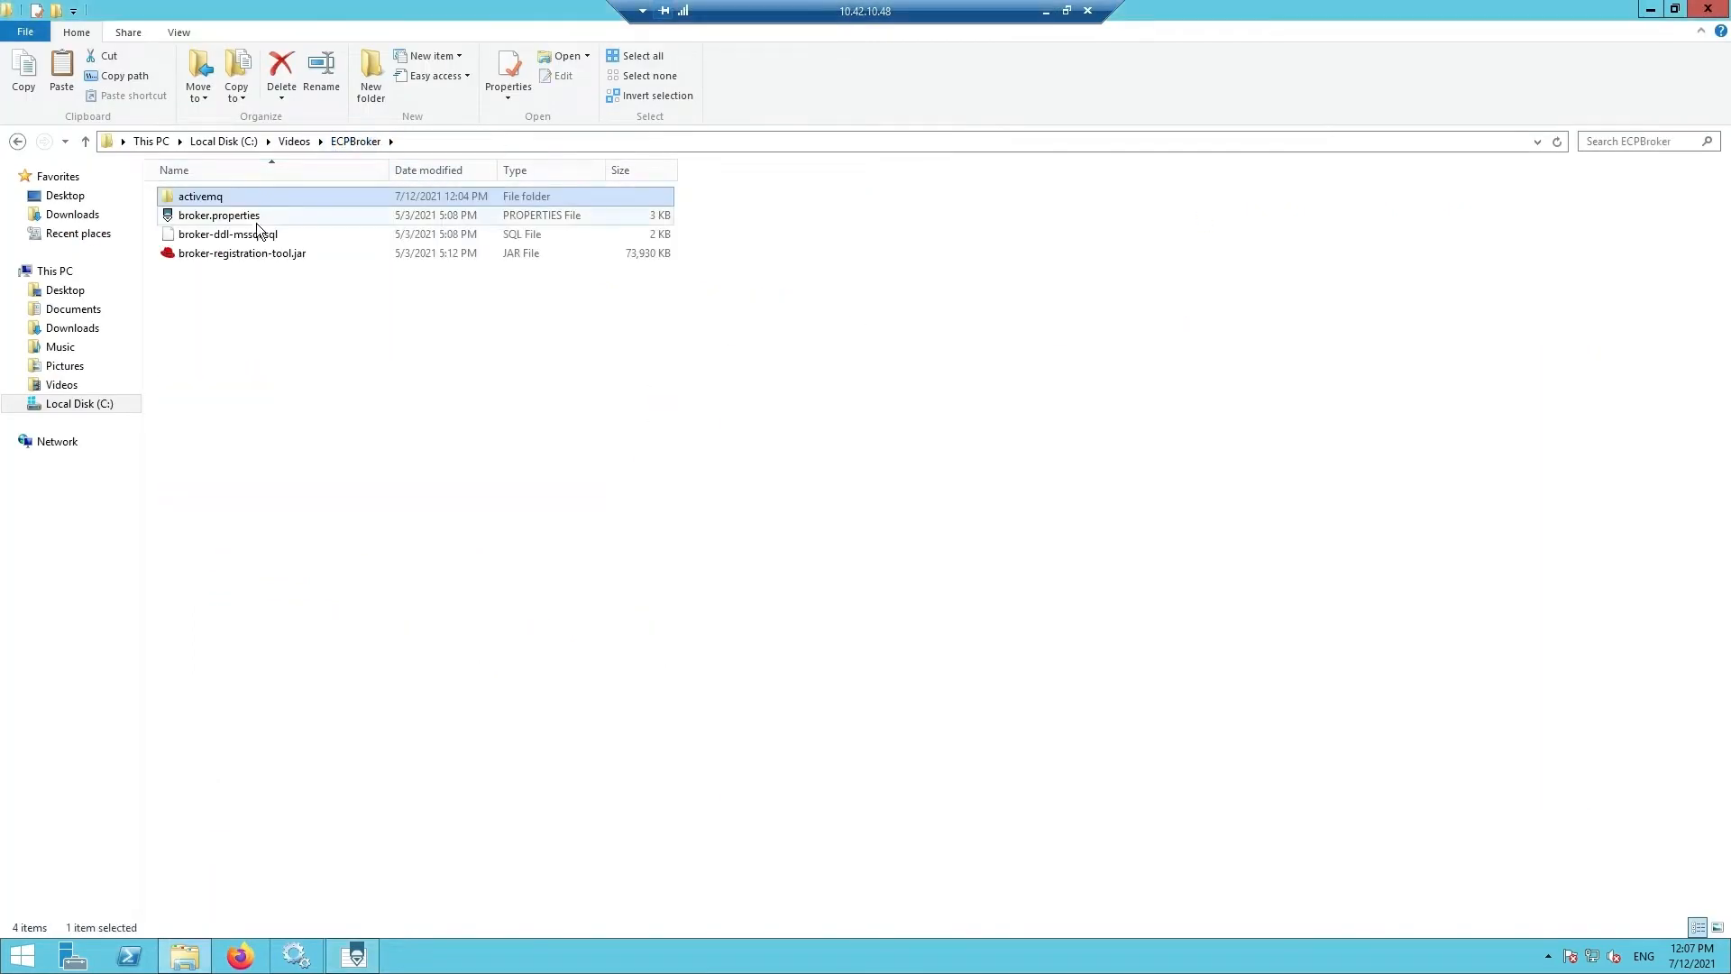
pyautogui.click(419, 141)
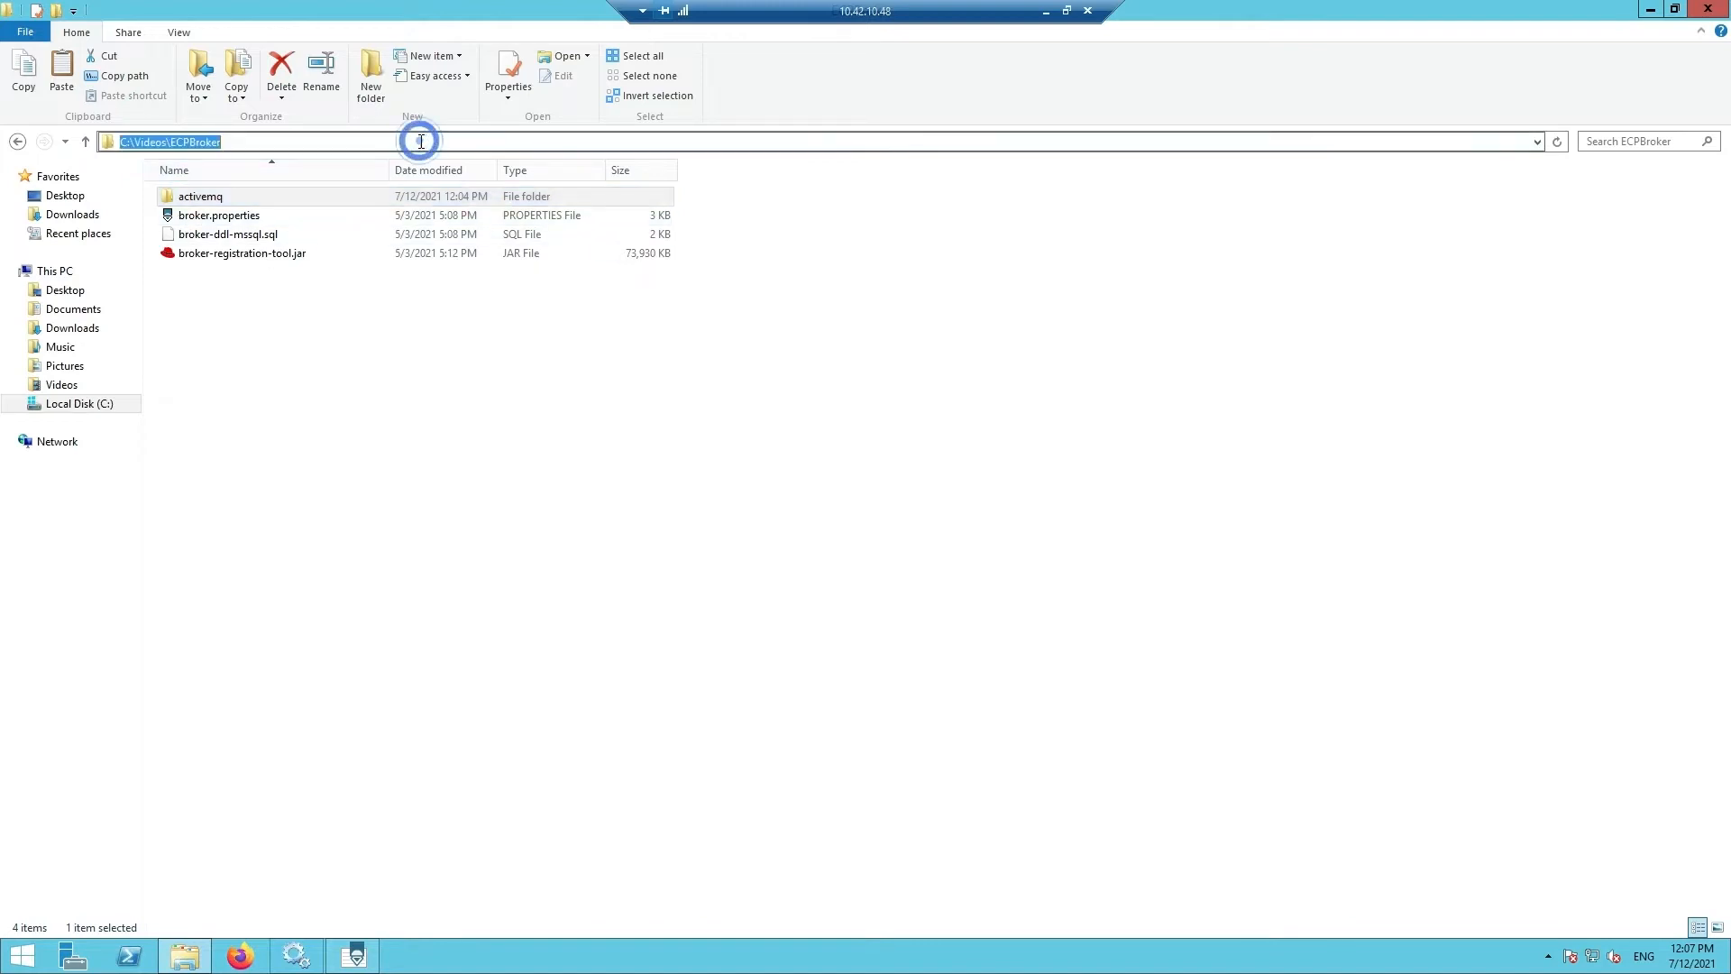
# - Point the properties location to file:C:\Videos\ECPBroker\broker.properties, save, and close PSPad
pyautogui.click(358, 954)
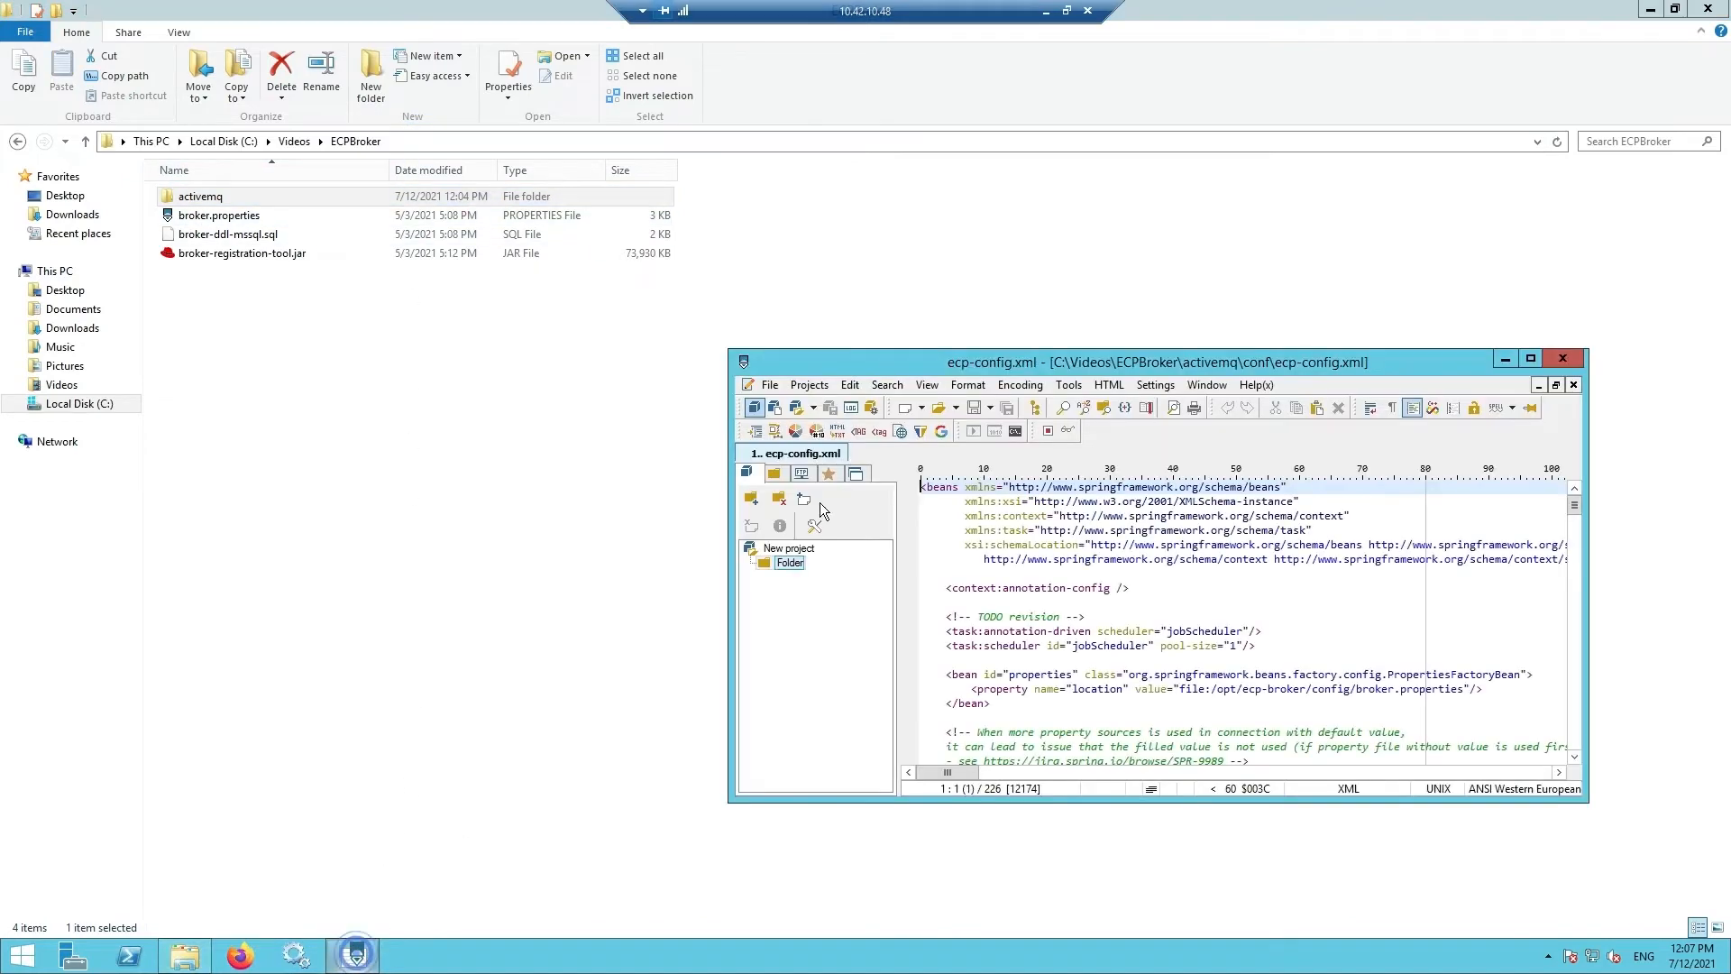
pyautogui.doubleClick(1017, 351)
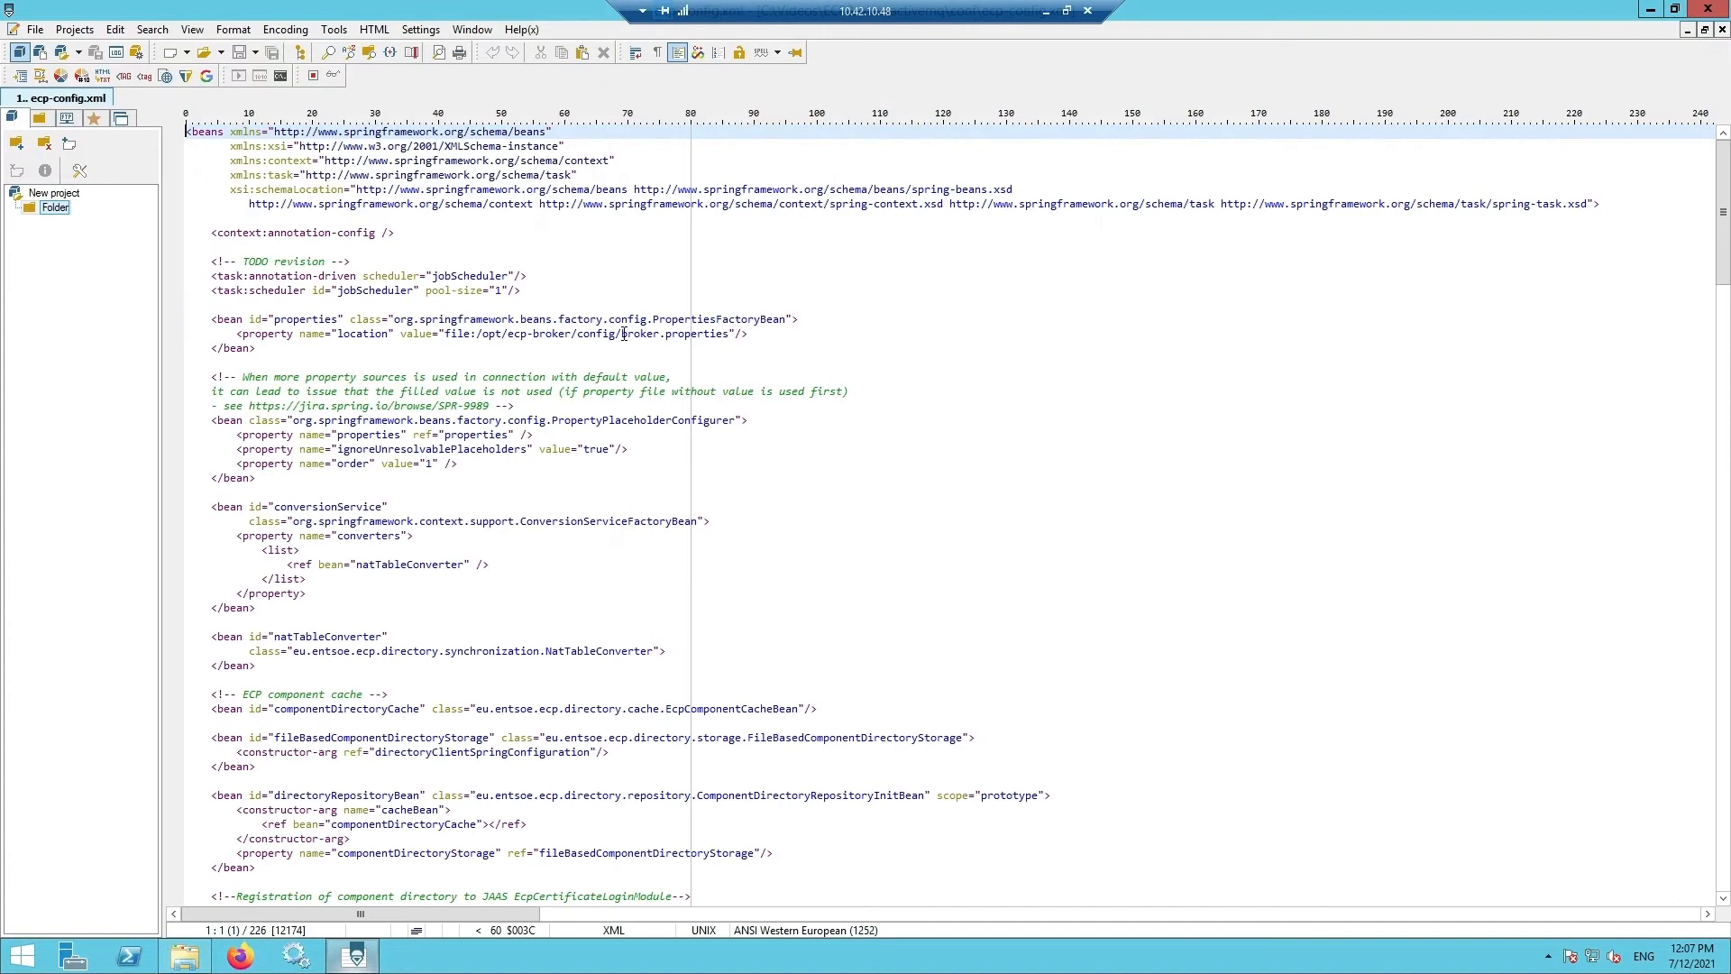
pyautogui.moveTo(624, 335); pyautogui.dragTo(475, 335)
pyautogui.hotkey('ctrl', 'v')
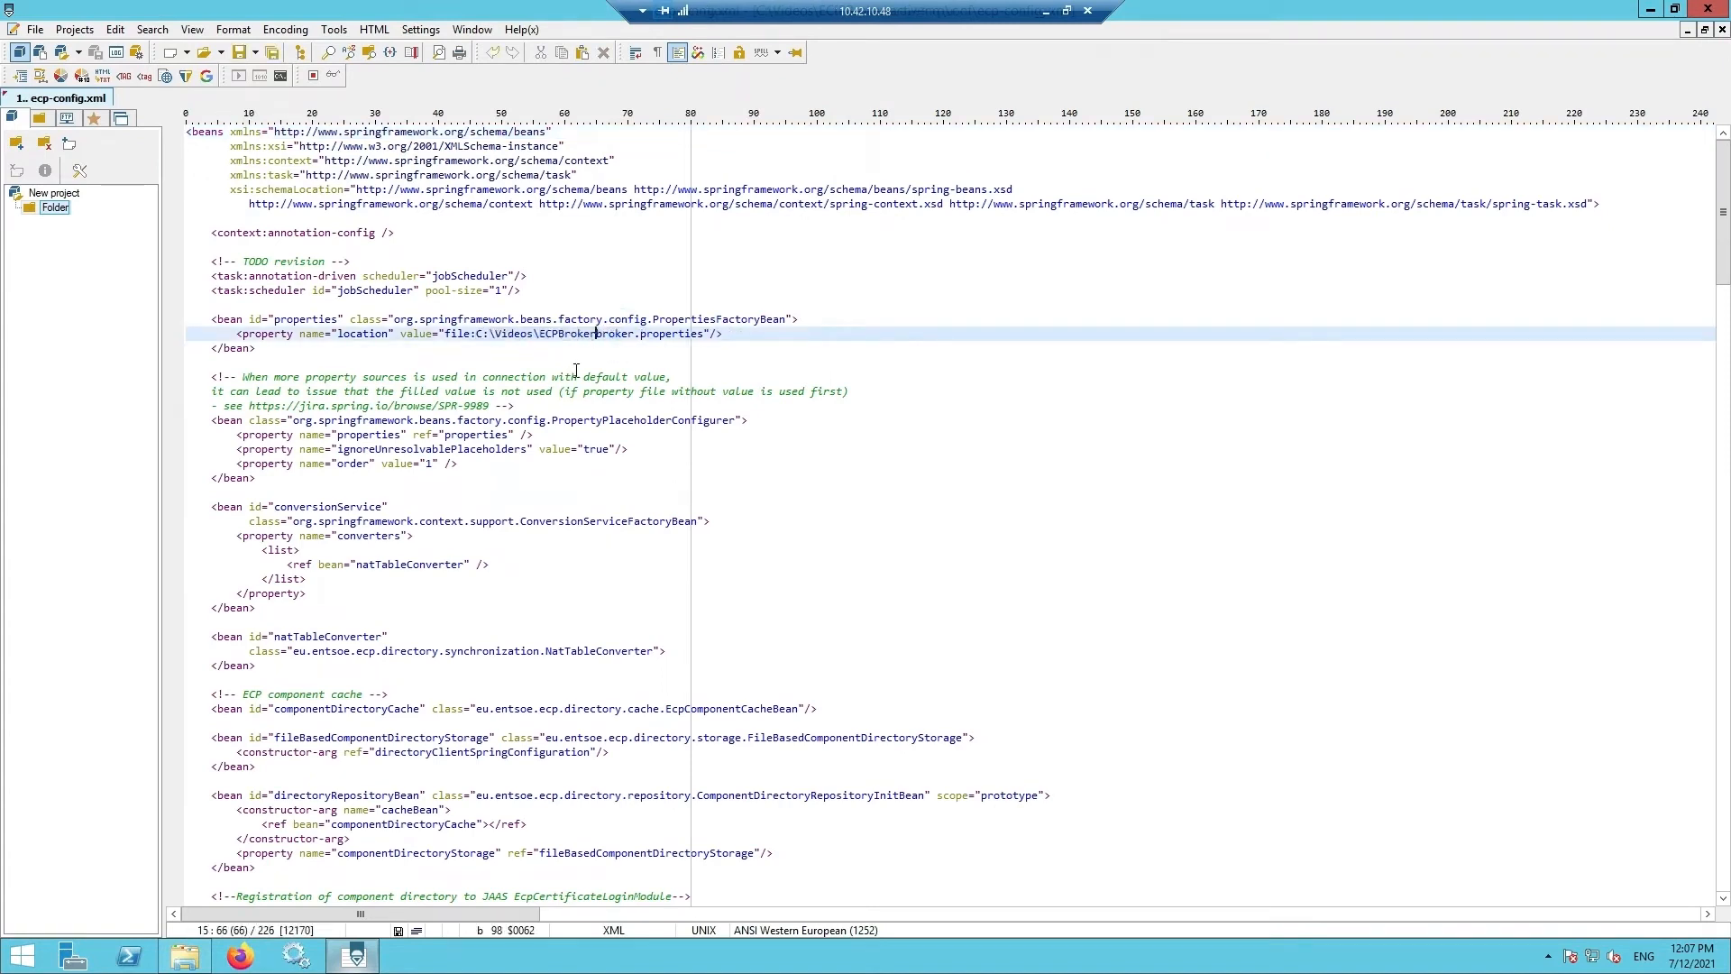
pyautogui.write('\\')
pyautogui.click(35, 29)
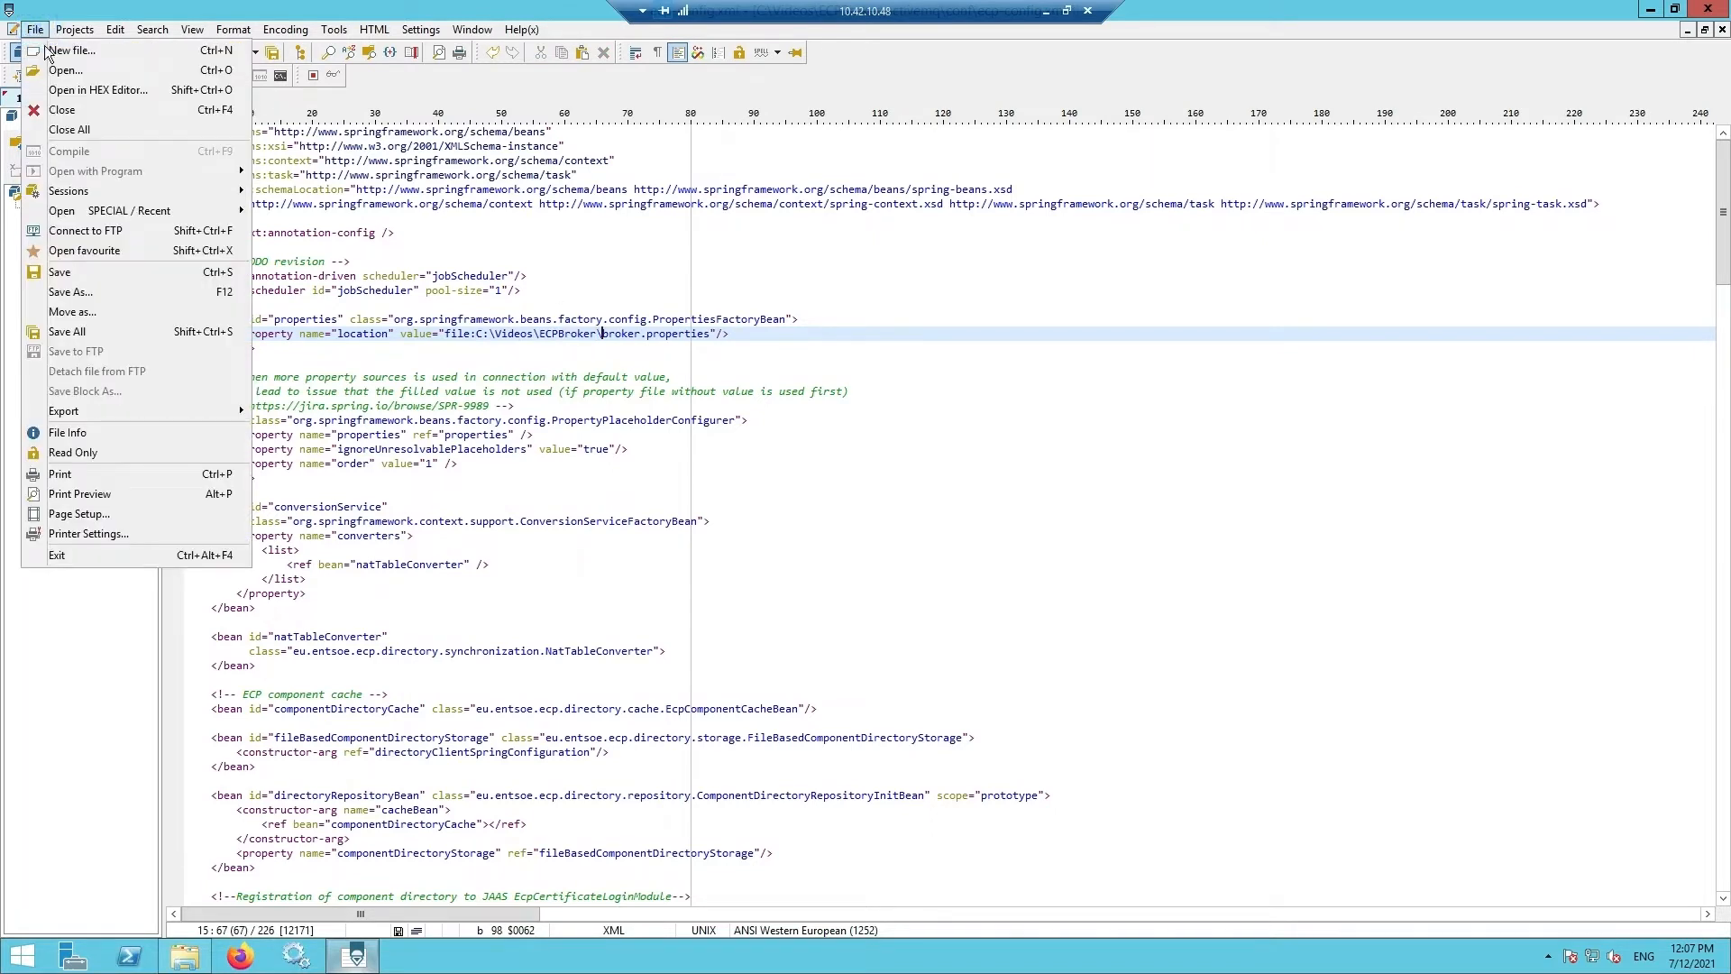
pyautogui.click(61, 273)
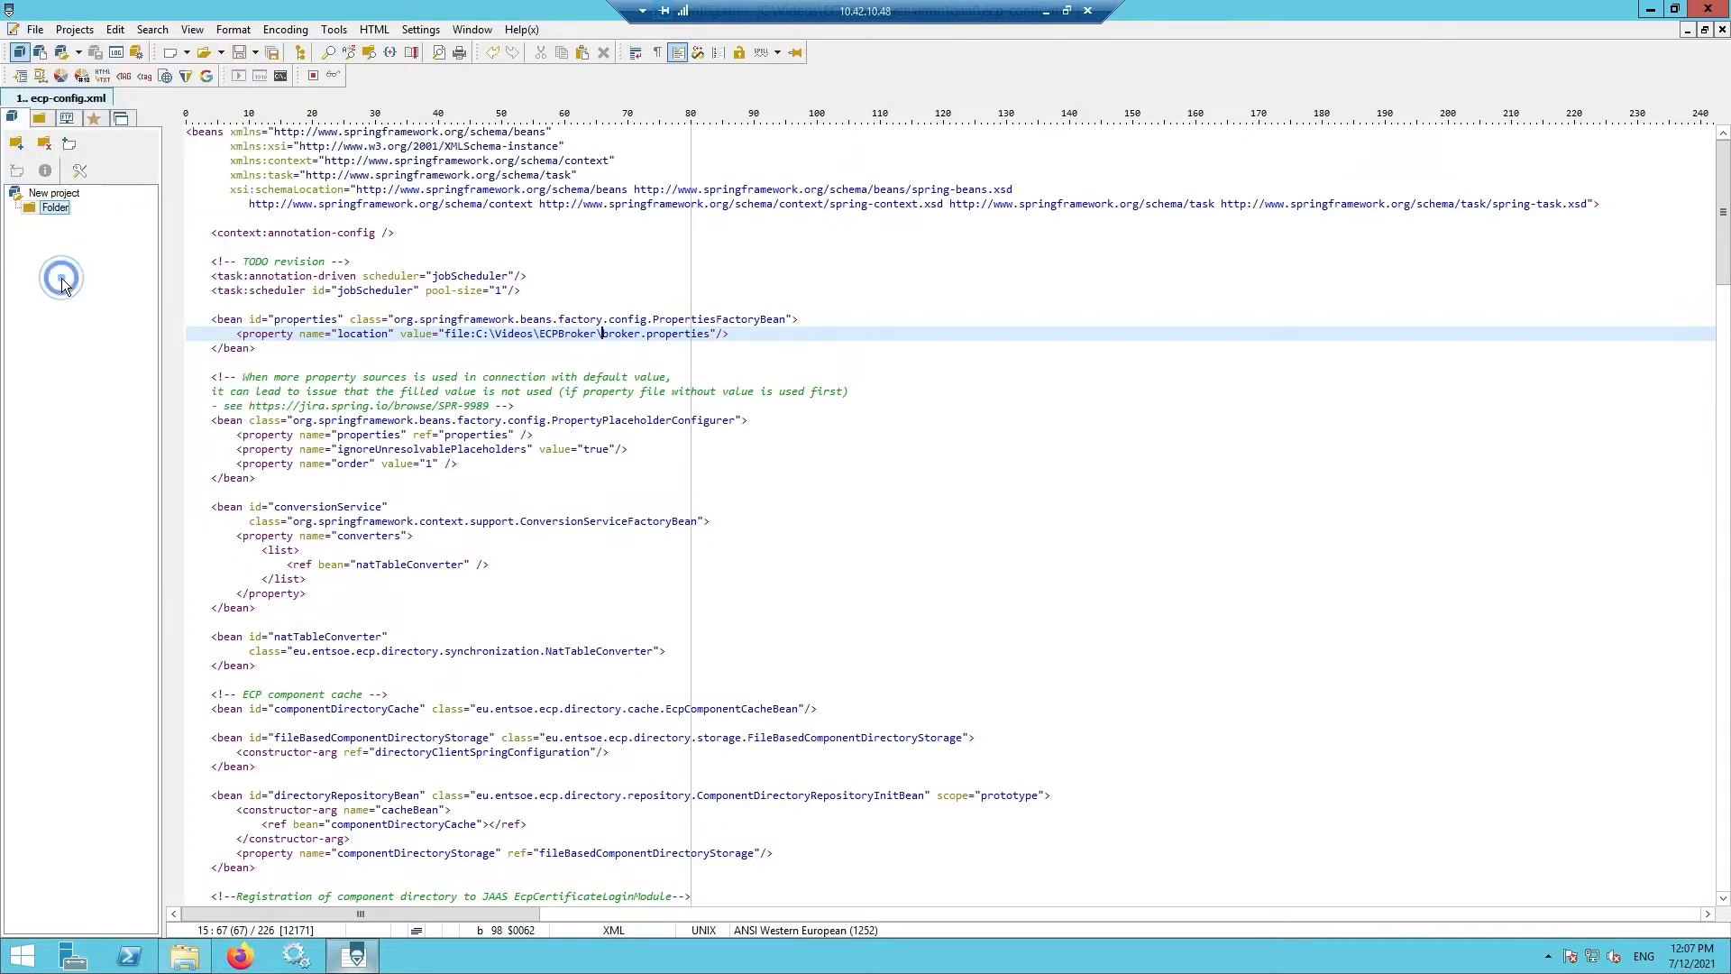
pyautogui.click(744, 339)
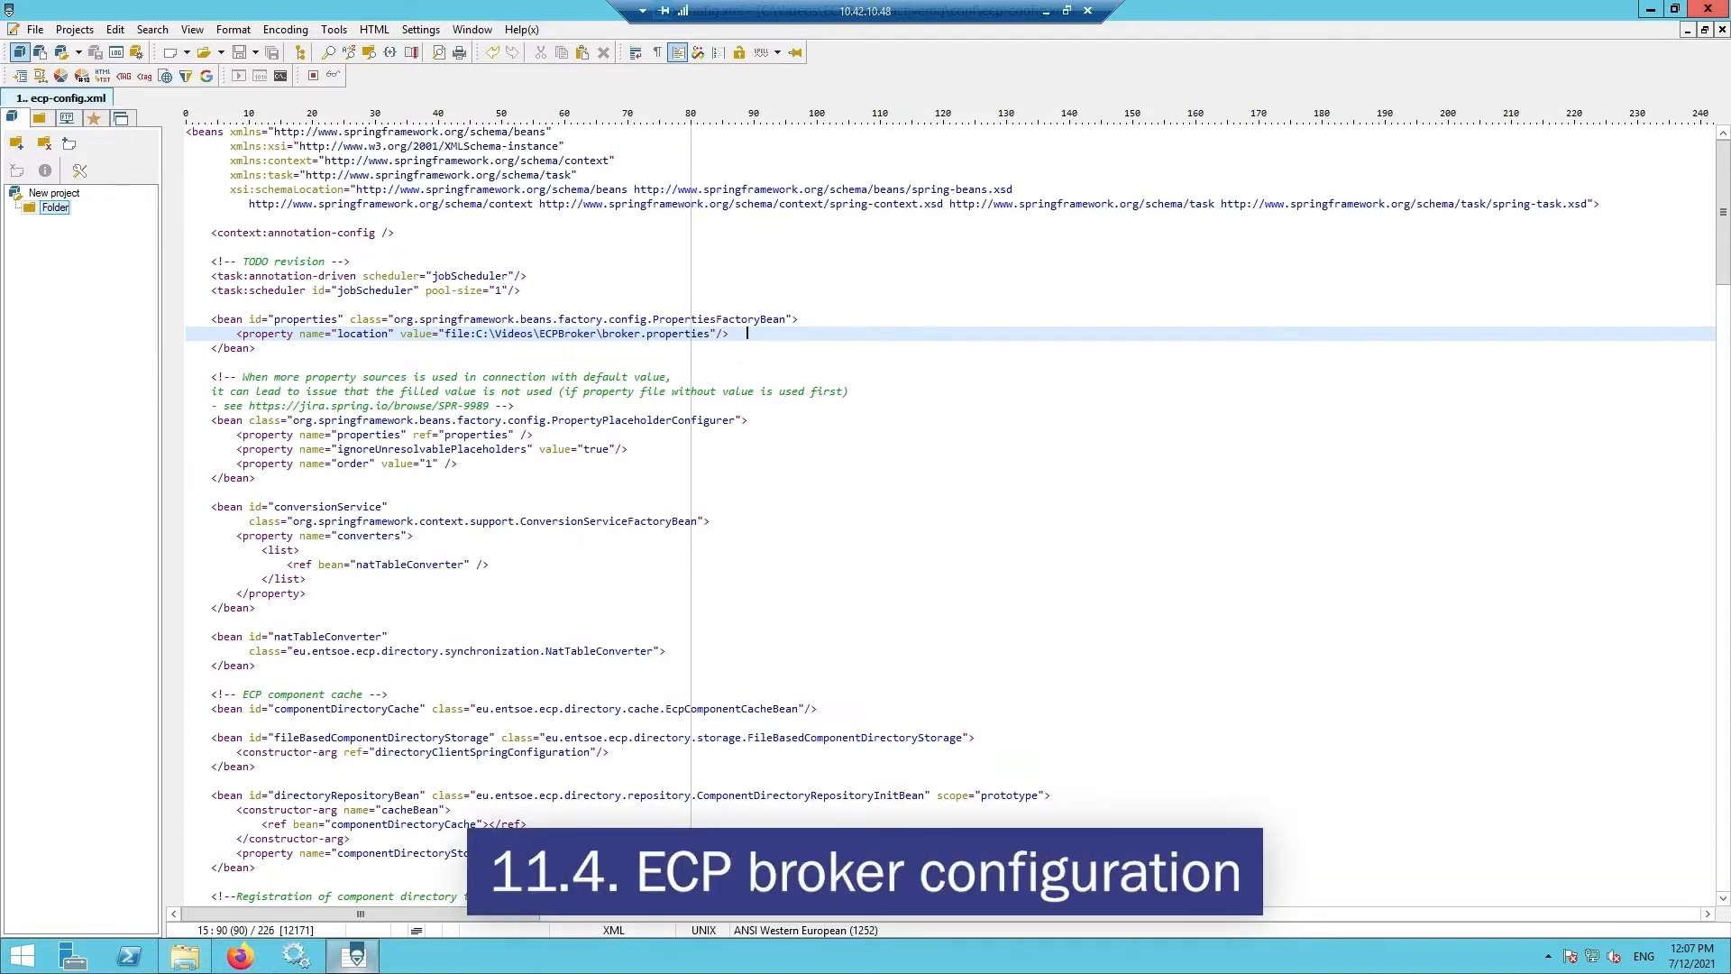
pyautogui.click(1708, 8)
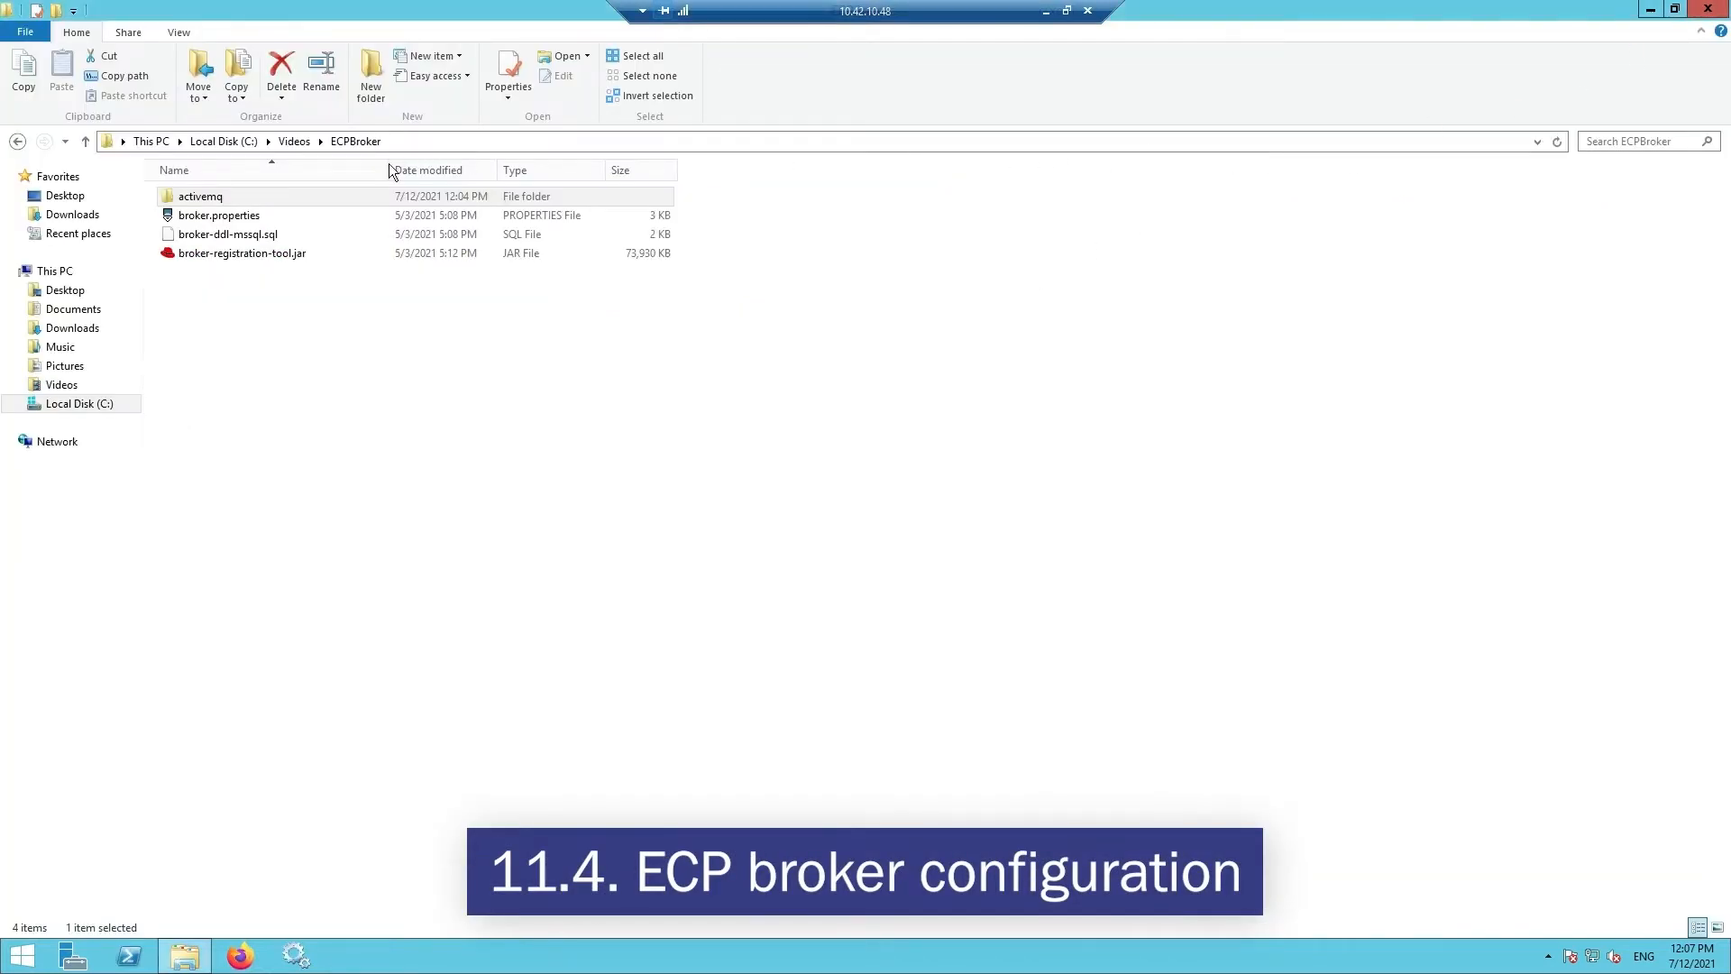
# - In broker.properties, fill in the contact person, contact e-mail, contact phone and organization Test
pyautogui.click(228, 221)
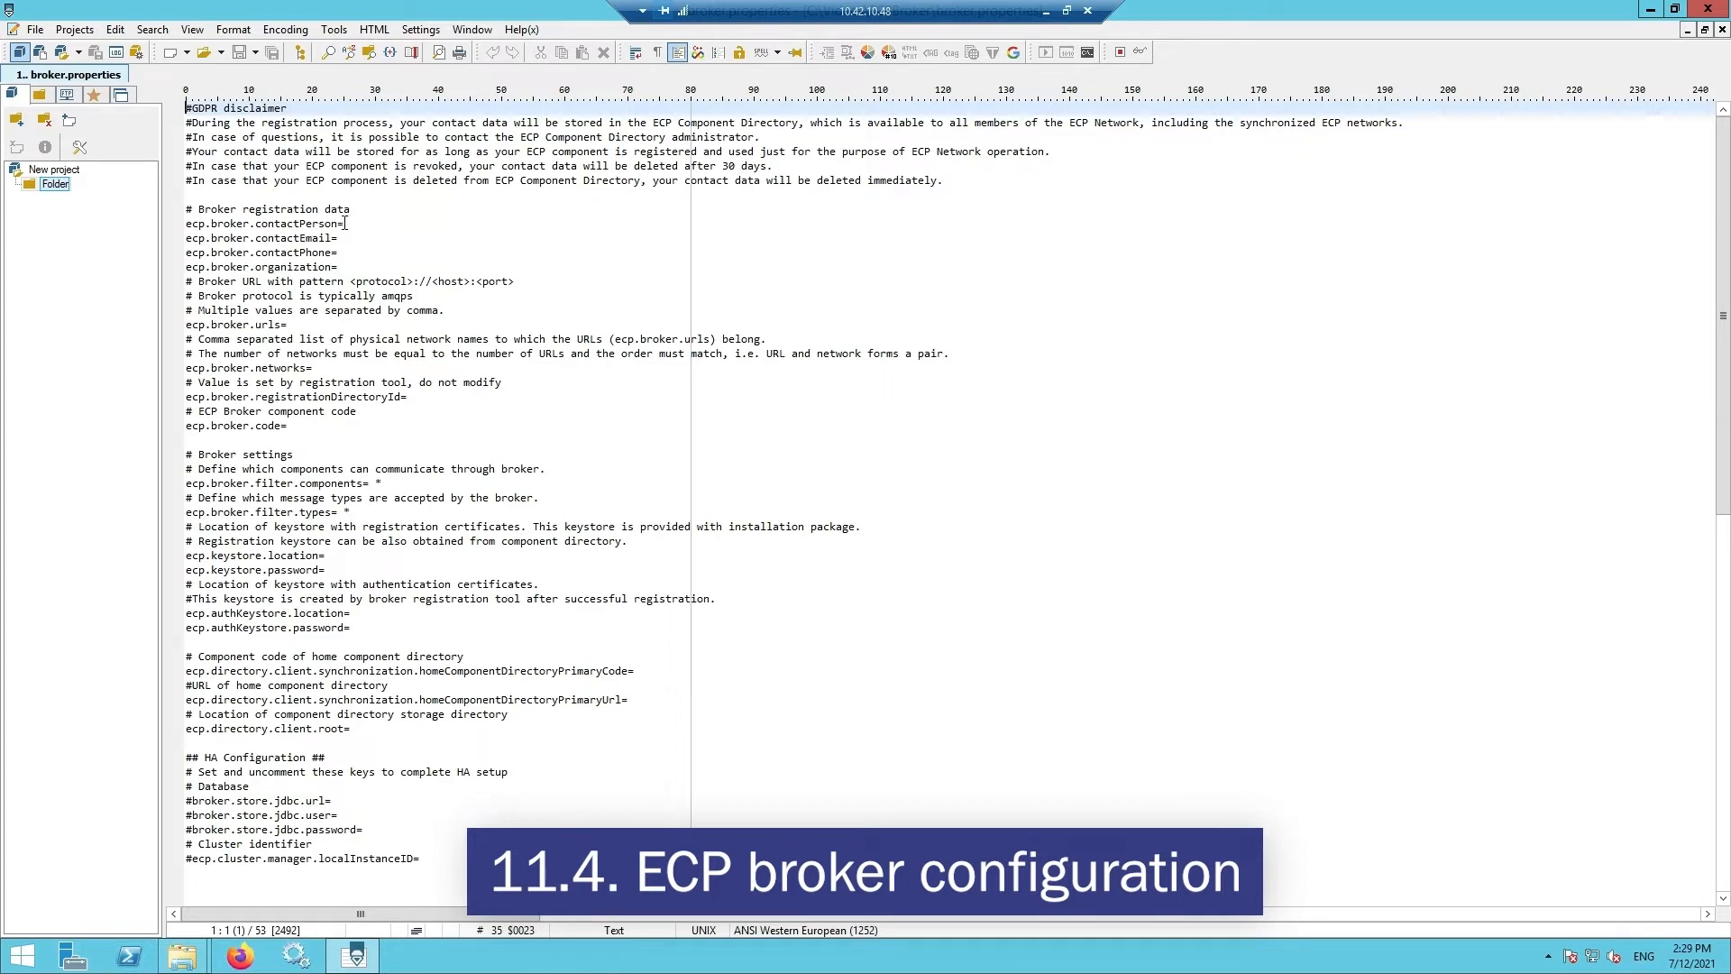
pyautogui.click(346, 222)
pyautogui.write('test ')
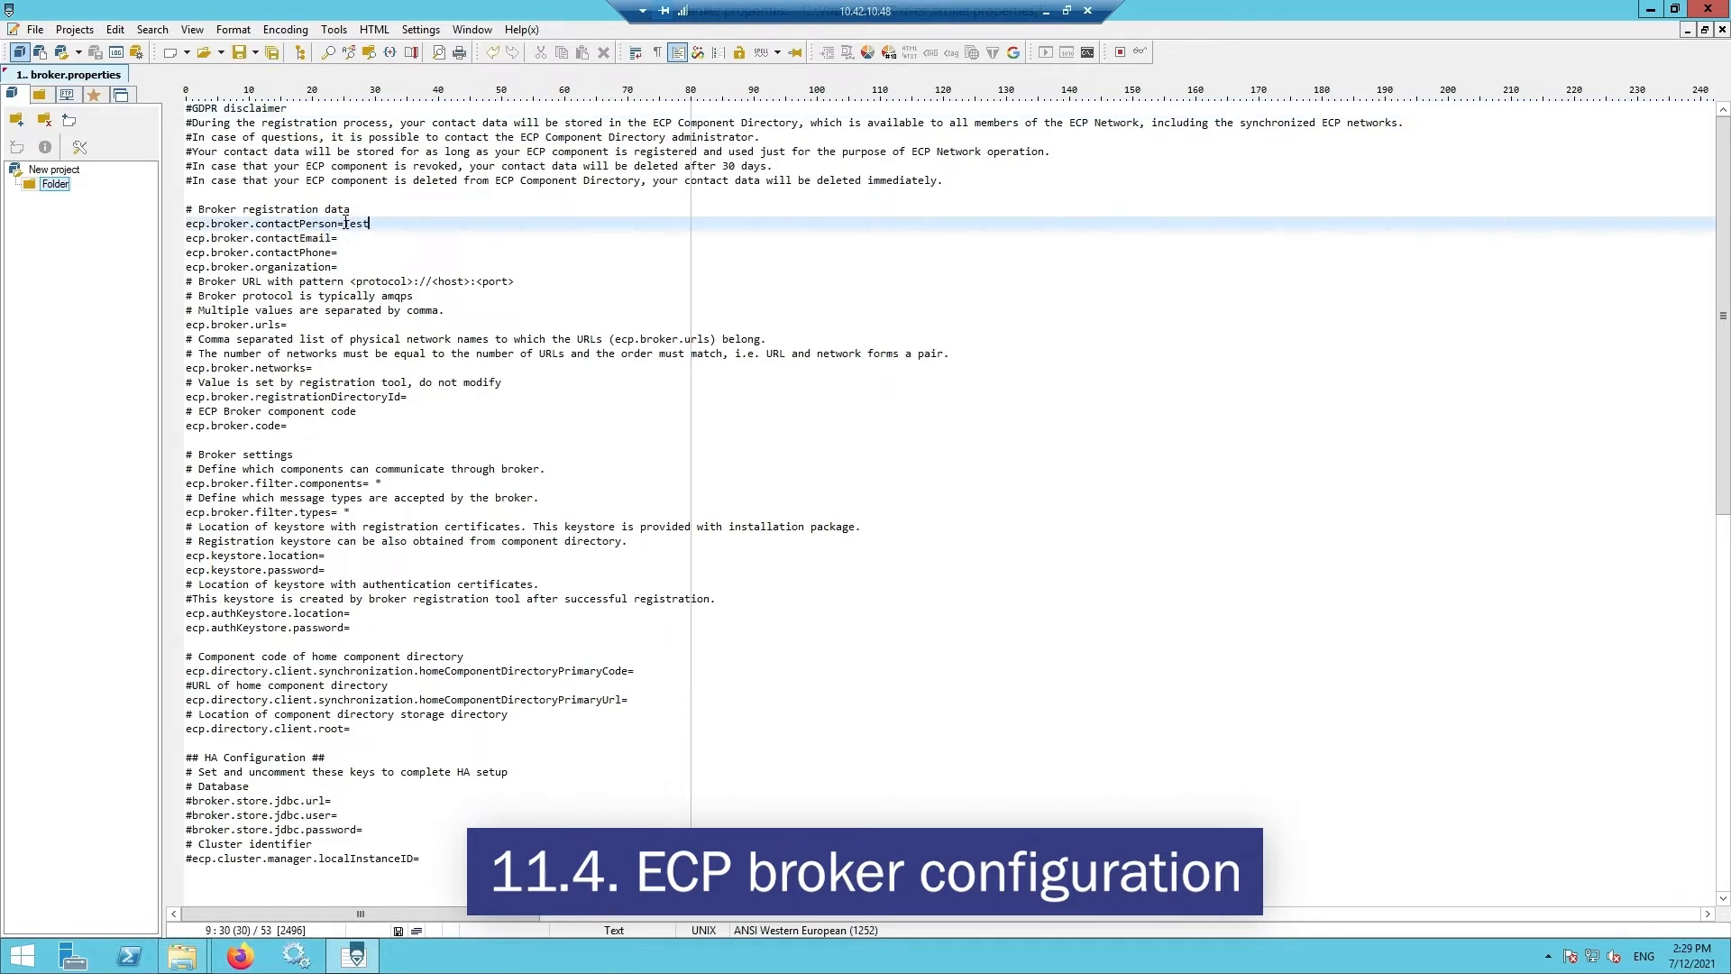
pyautogui.write('Broker')
pyautogui.click(340, 238)
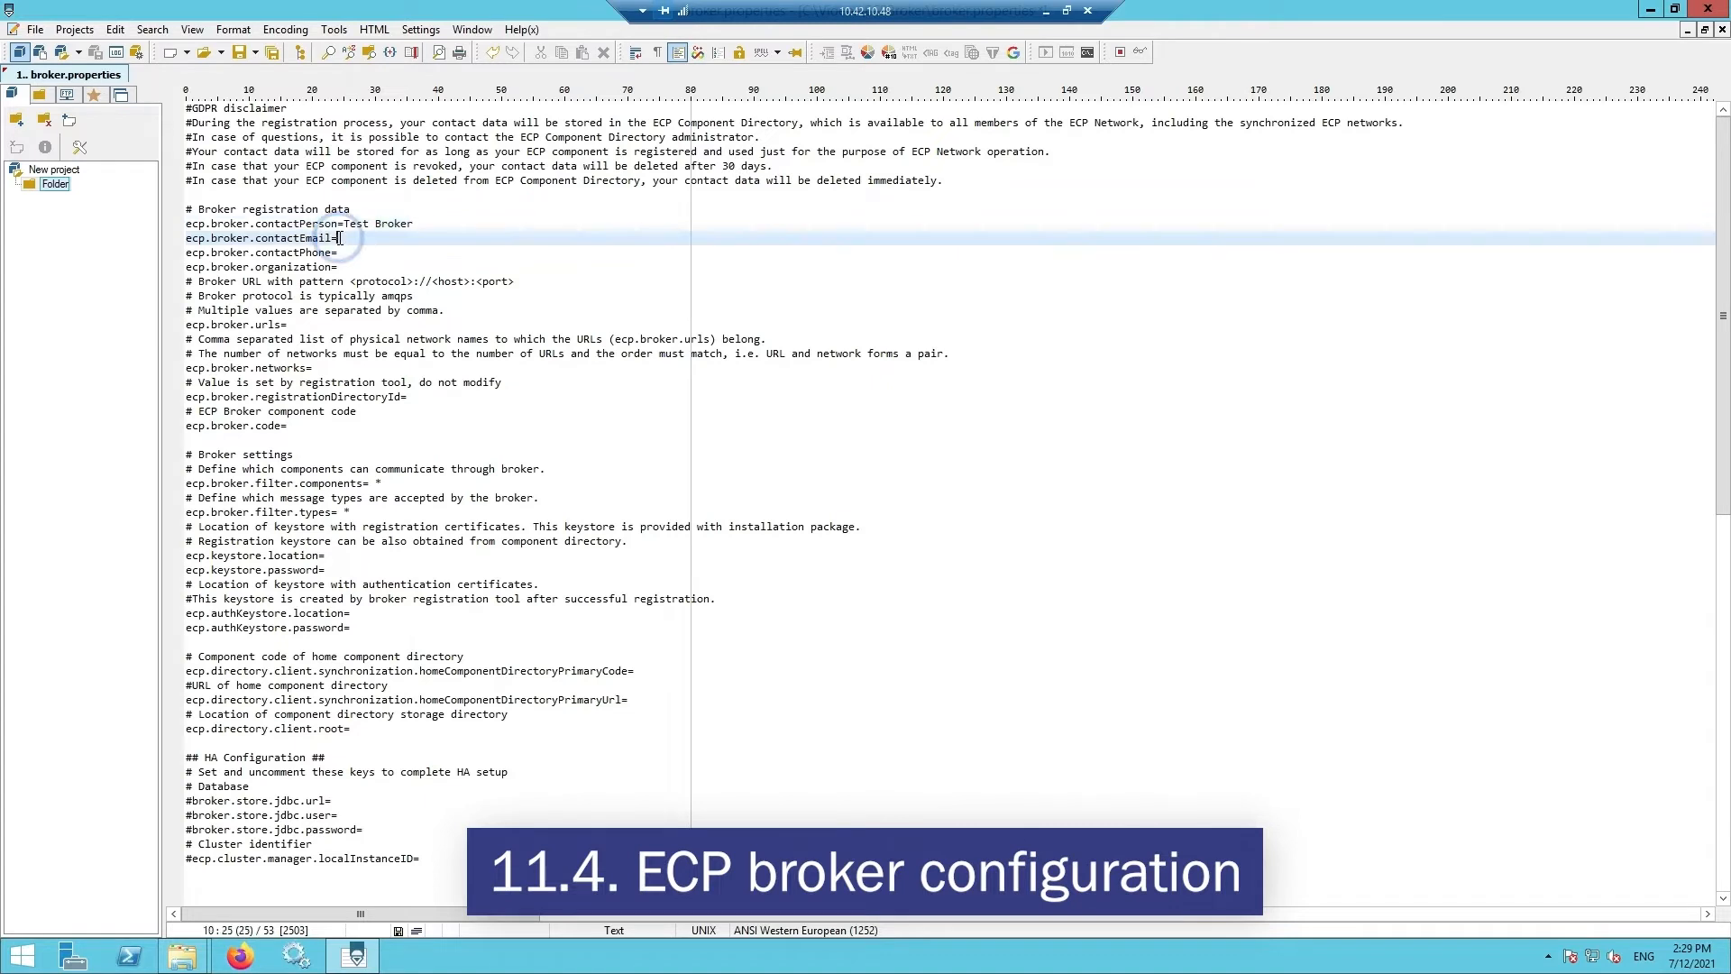
pyautogui.click(338, 252)
pyautogui.write('00123456789')
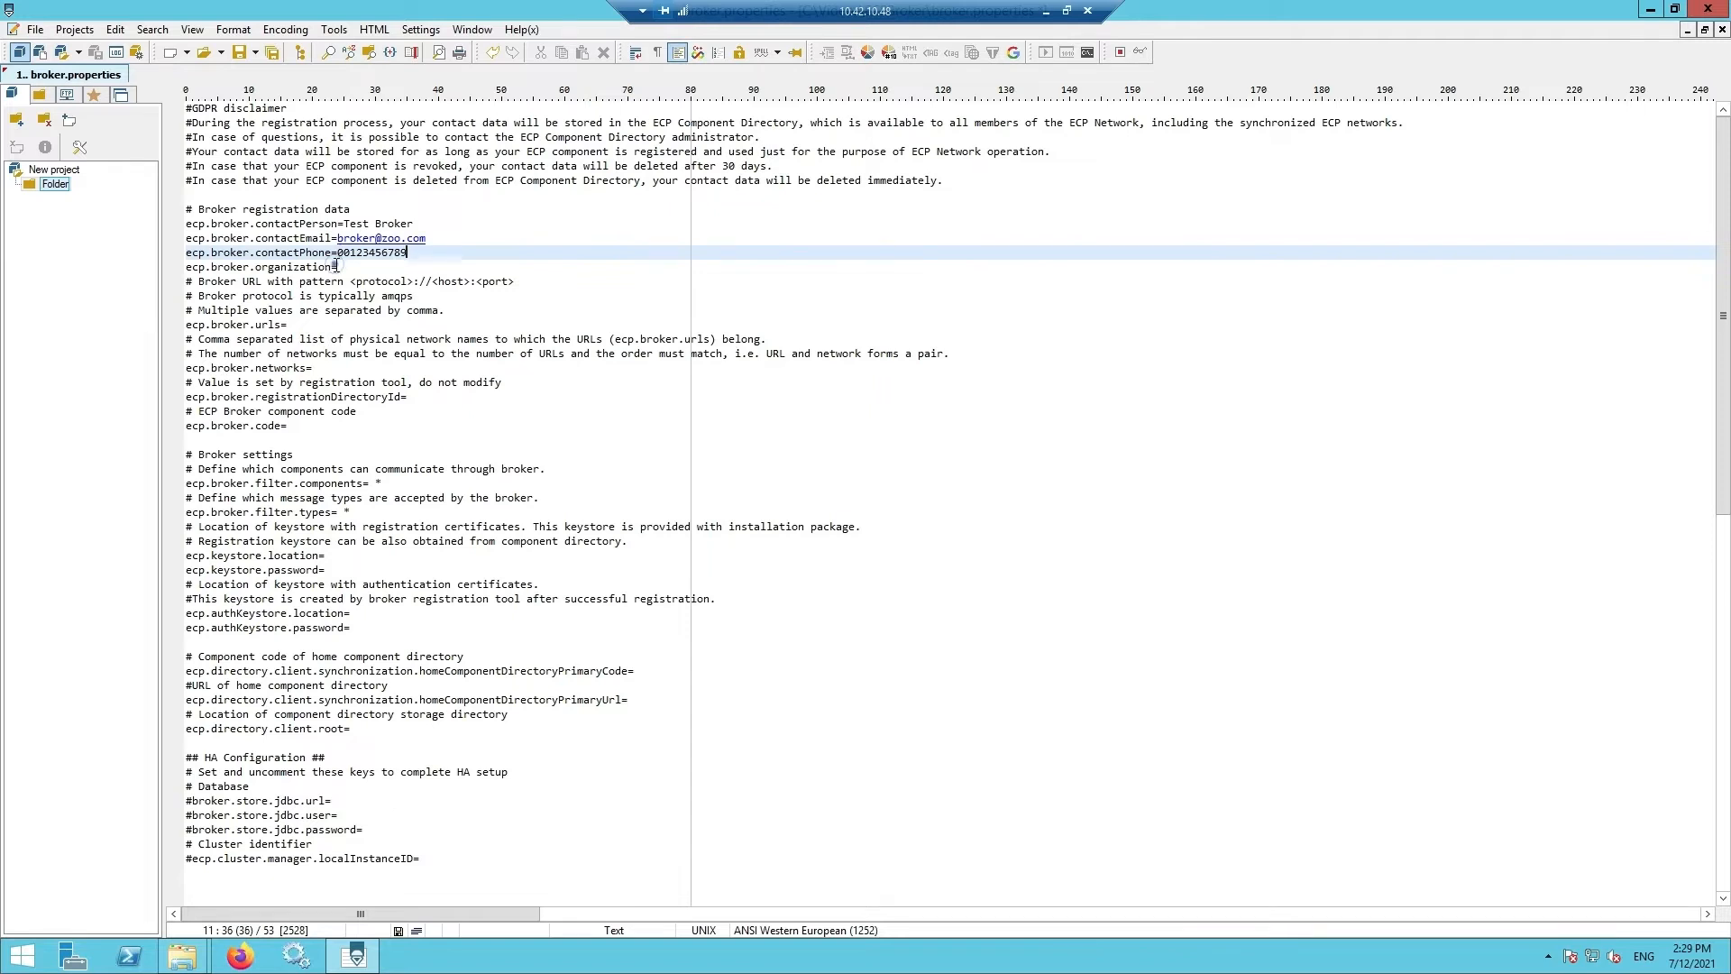
pyautogui.click(337, 267)
pyautogui.write('Test')
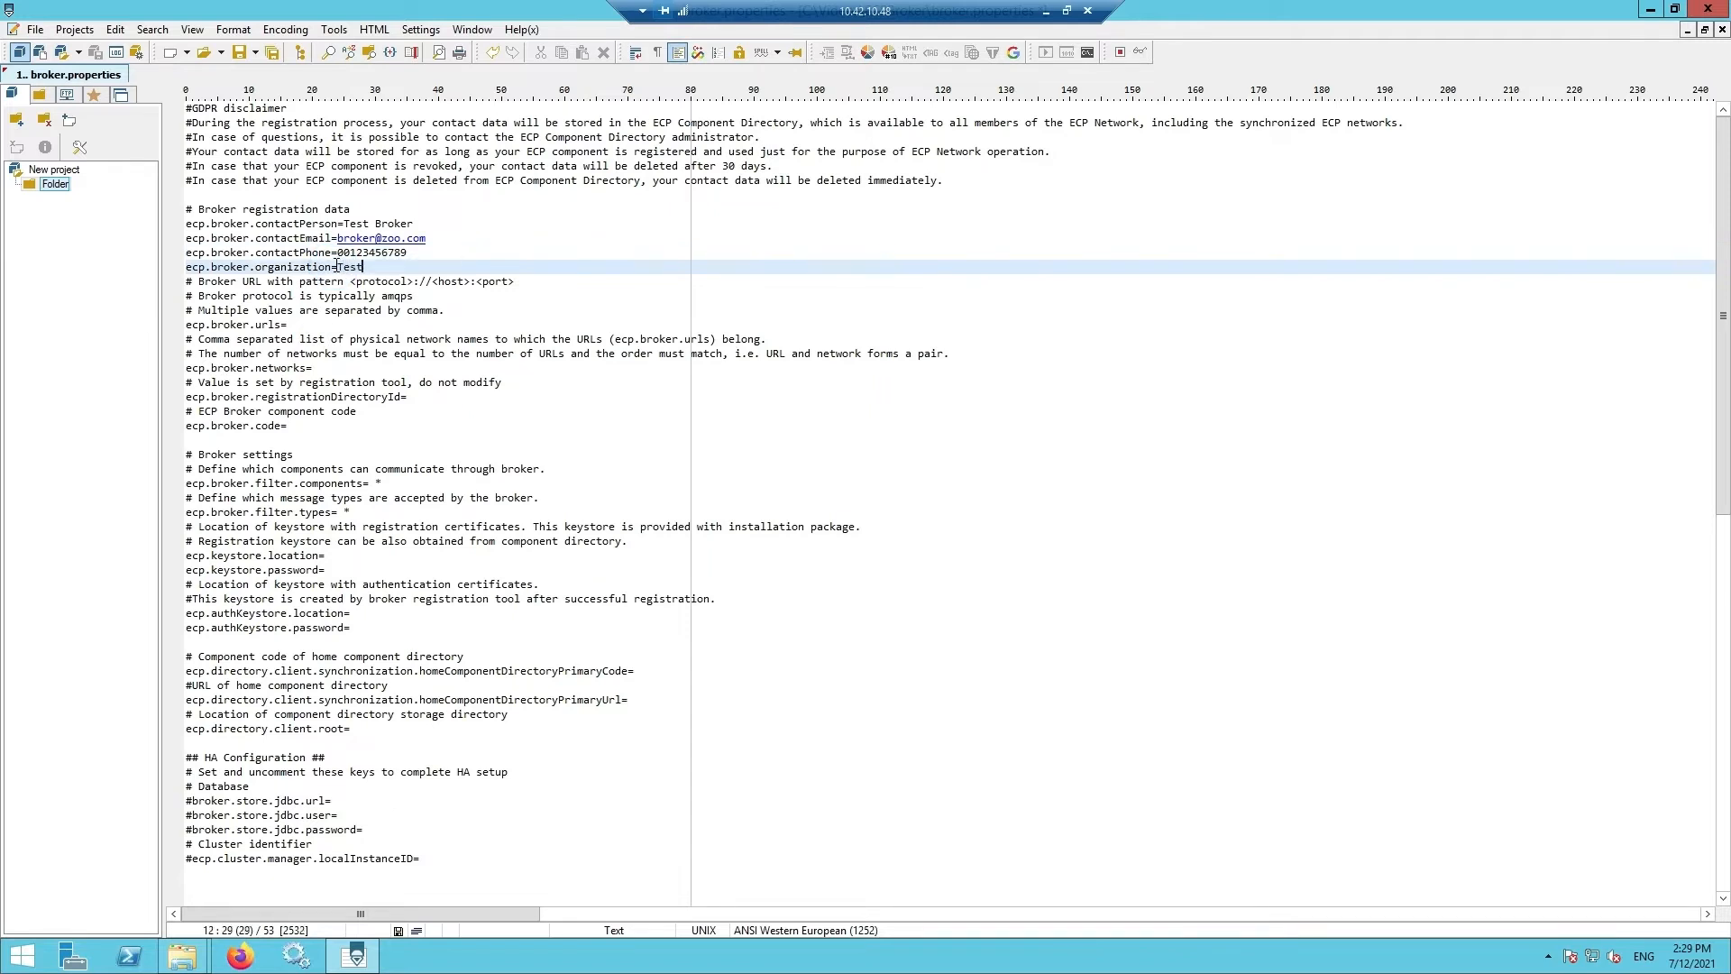
# - Set broker URL amqps://10.42.10.52:5671, network DefaultNetwork and broker code test-br
pyautogui.click(287, 325)
pyautogui.write('amqps://')
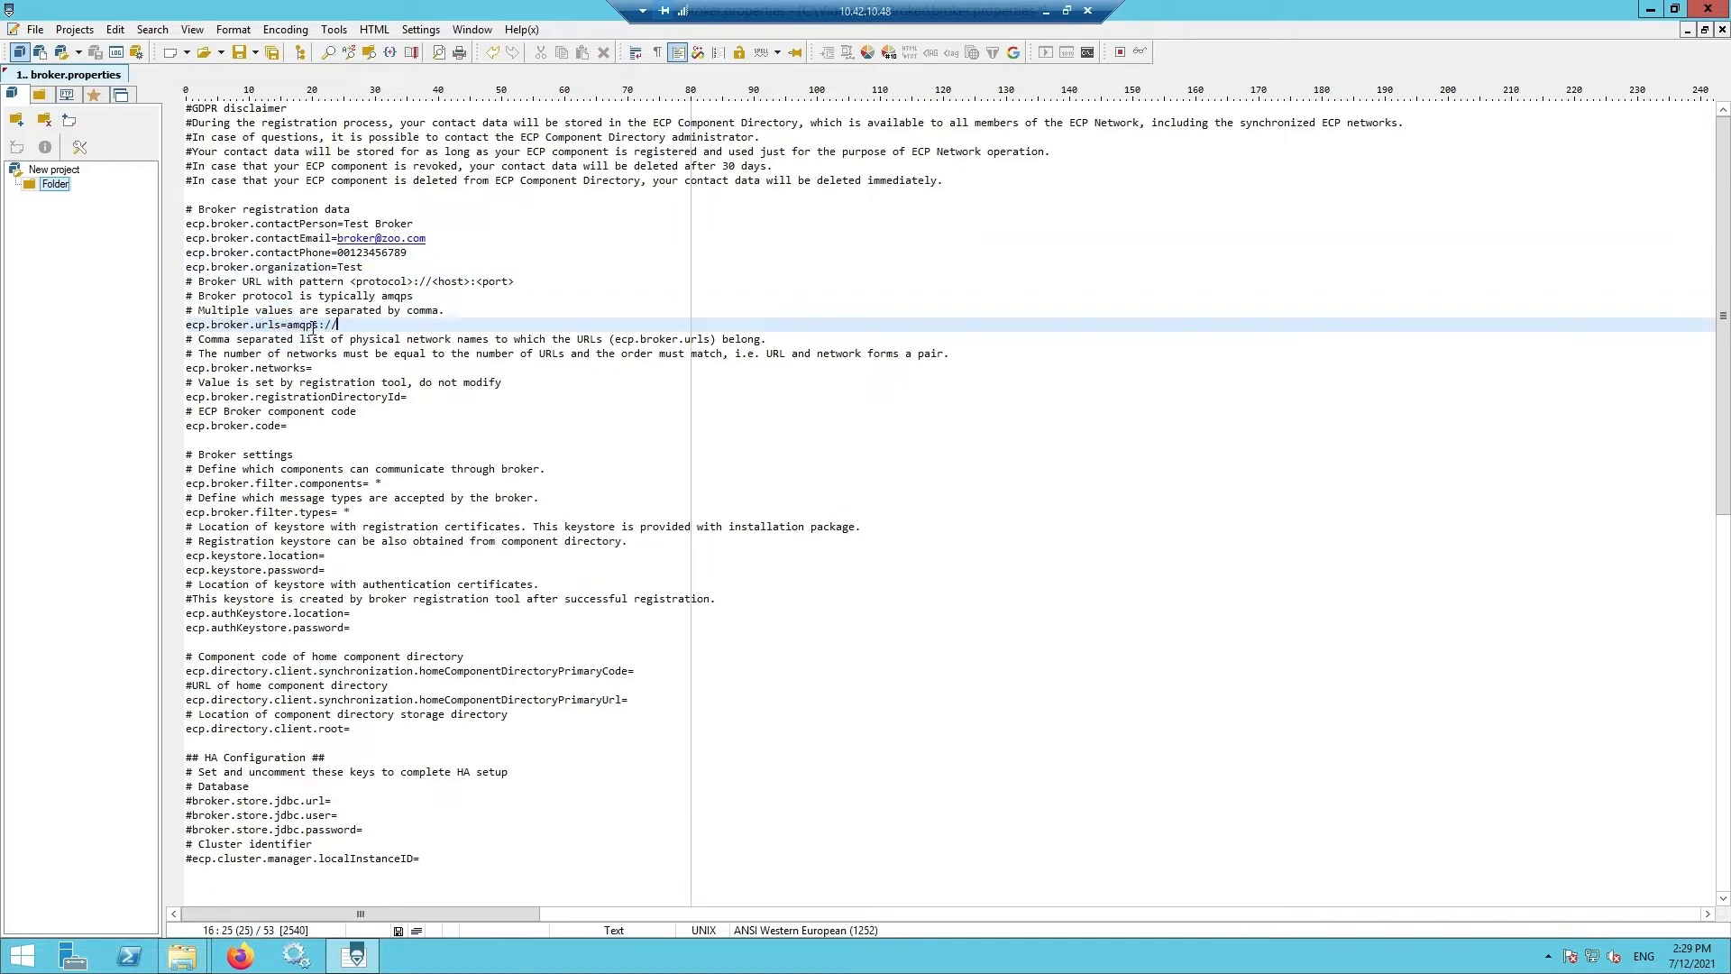
pyautogui.write('10.42.10.52:5671')
pyautogui.click(319, 363)
pyautogui.write('DefaultNetwork')
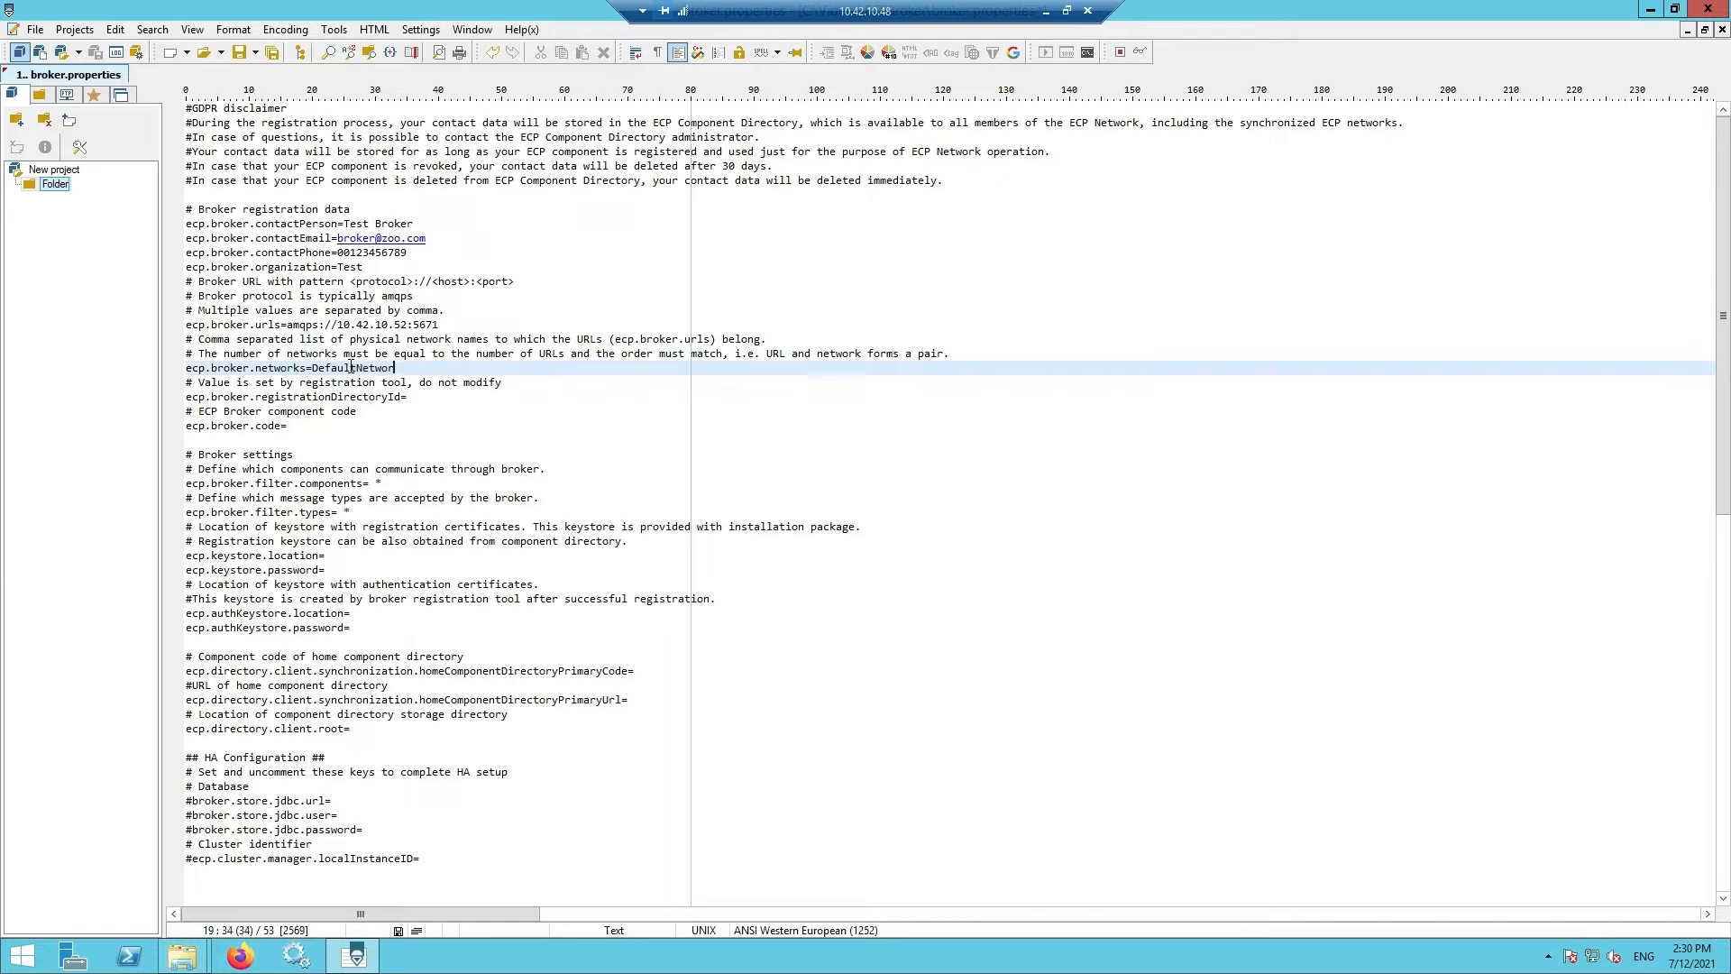
pyautogui.click(288, 428)
pyautogui.write('test-')
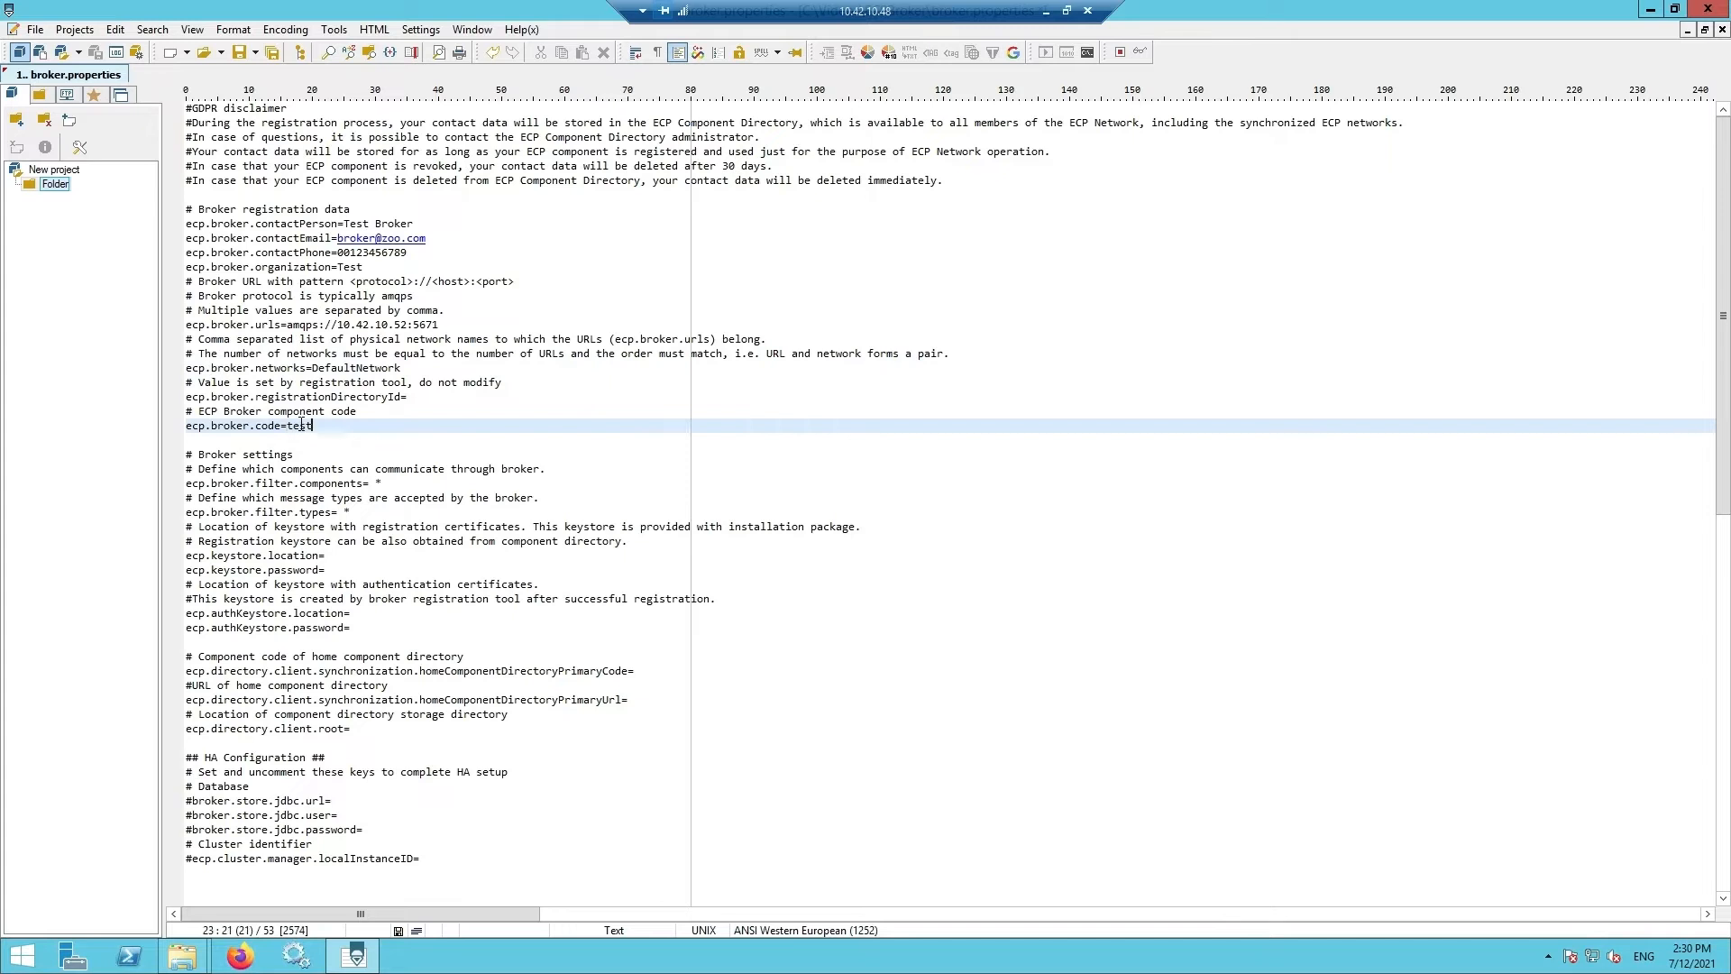
pyautogui.write('br')
pyautogui.moveTo(1178, 47); pyautogui.dragTo(1262, 236)
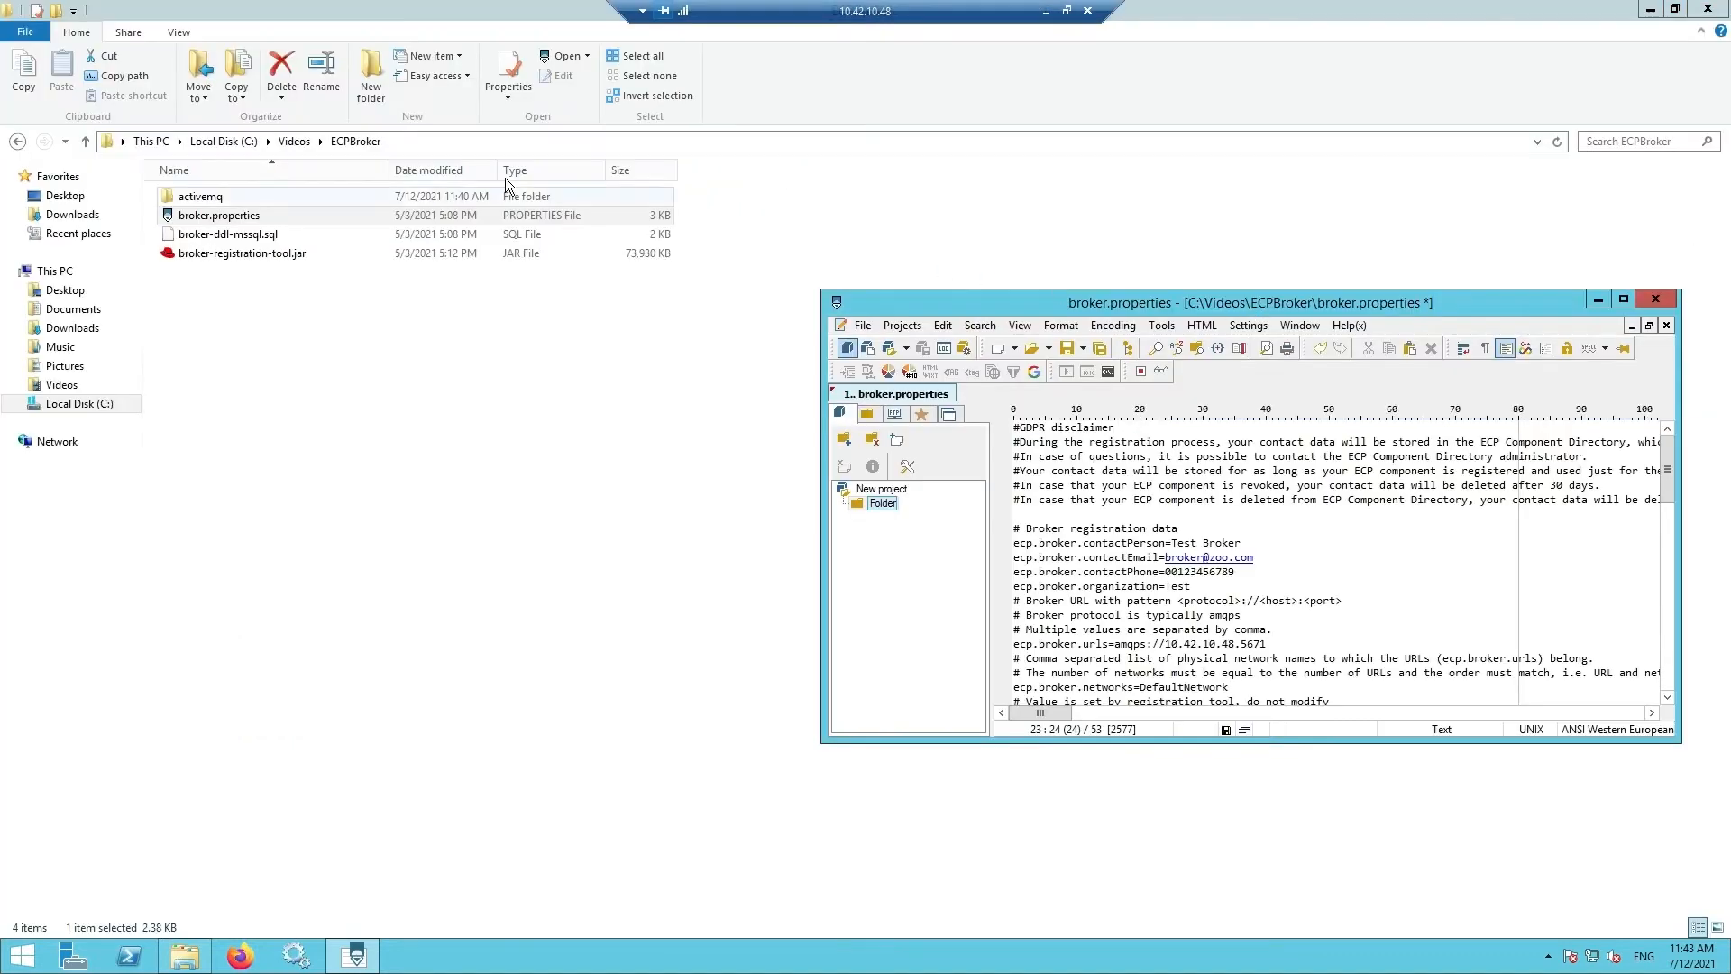
# - Move registrationKeystore.jks from Videos into the ECPBroker folder and open it
pyautogui.click(294, 141)
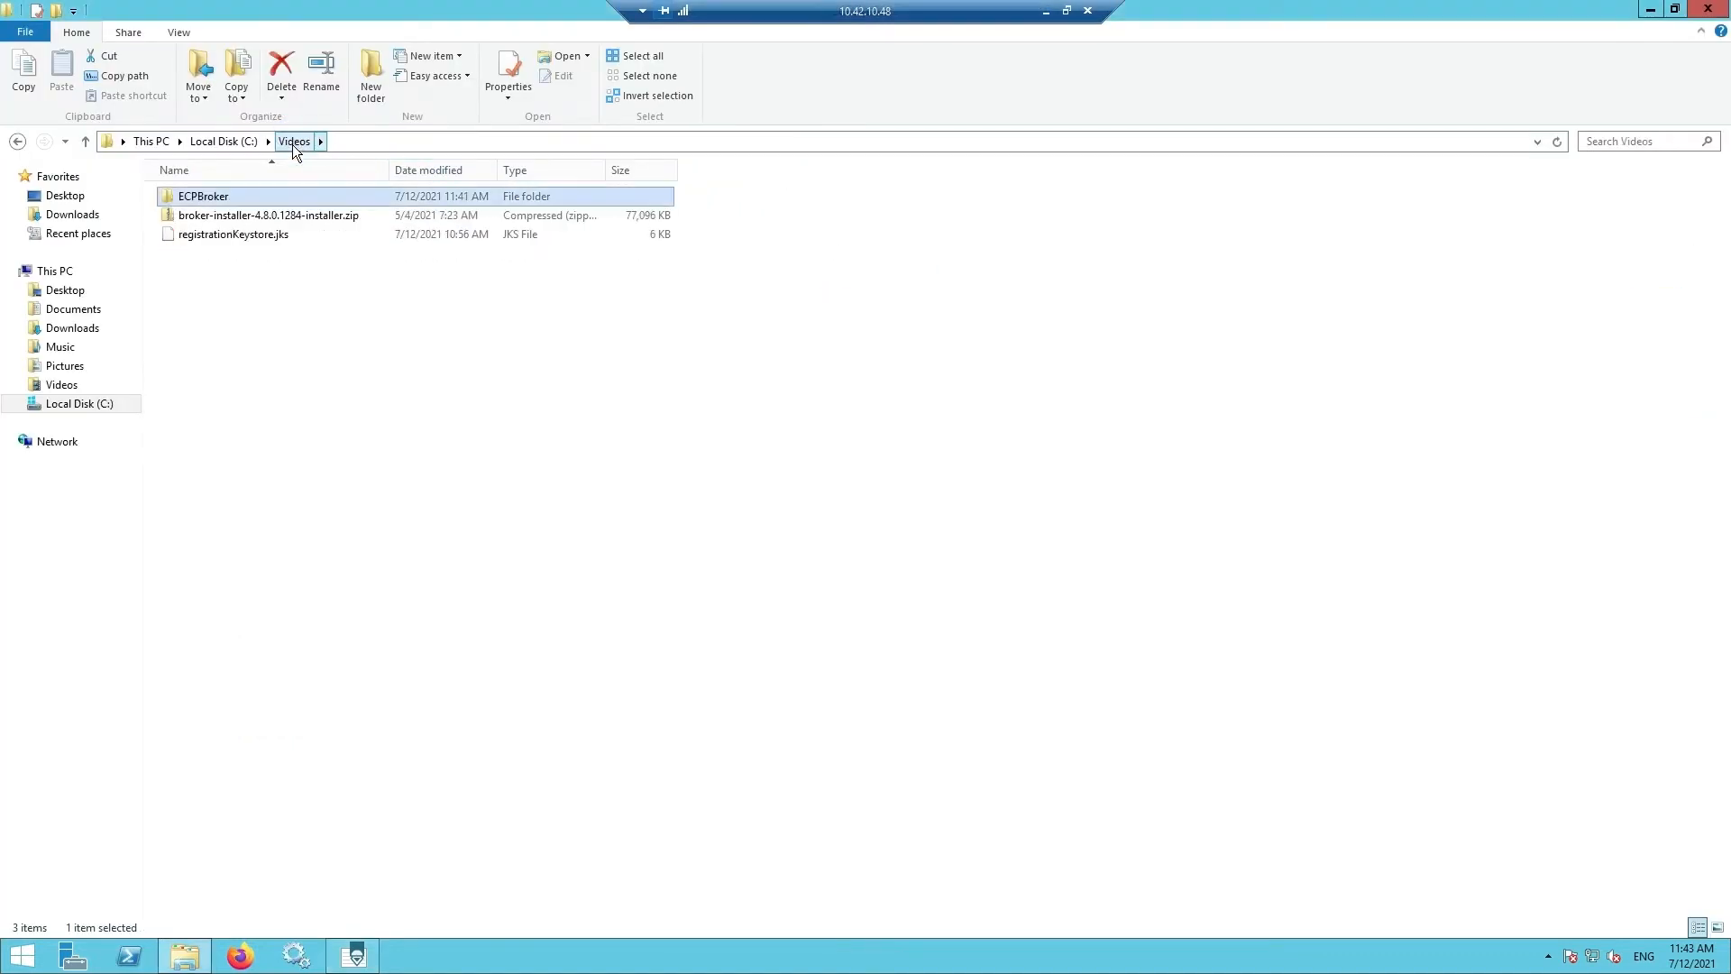
pyautogui.moveTo(247, 234); pyautogui.dragTo(227, 199)
pyautogui.doubleClick(227, 198)
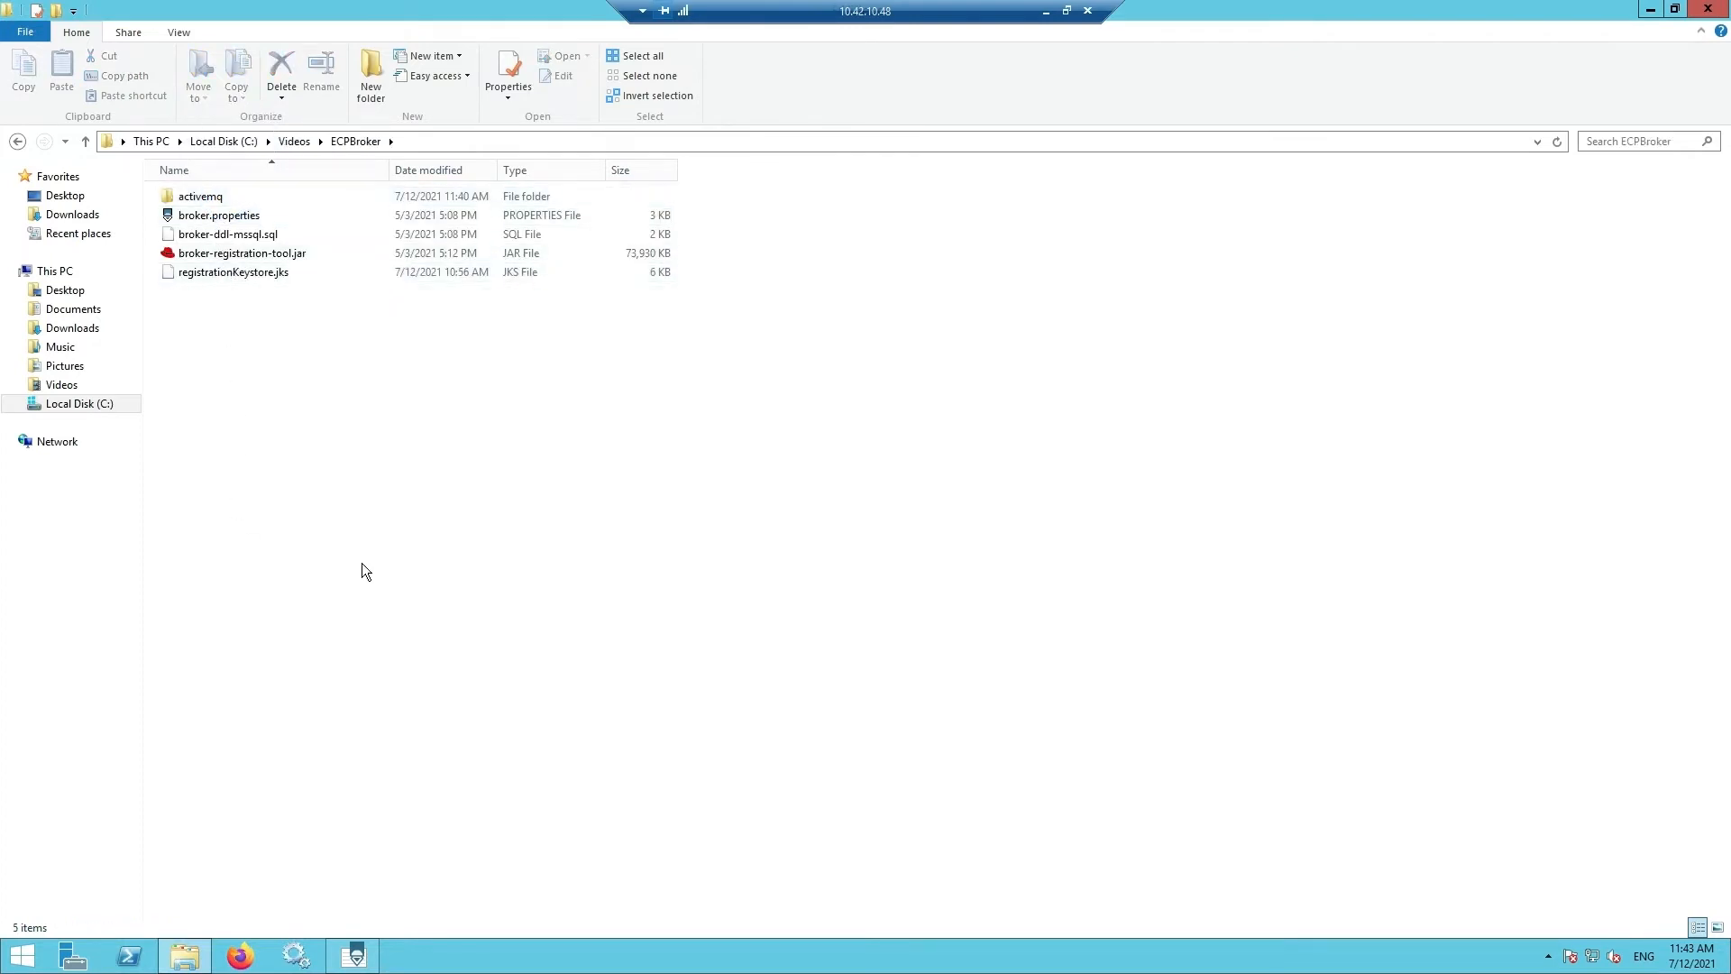
# - Set ecp.keystore.location to C:\\Videos\\ECPBroker\\registrationKeystore.jks
pyautogui.click(480, 142)
pyautogui.hotkey('ctrl', 'c')
pyautogui.click(372, 963)
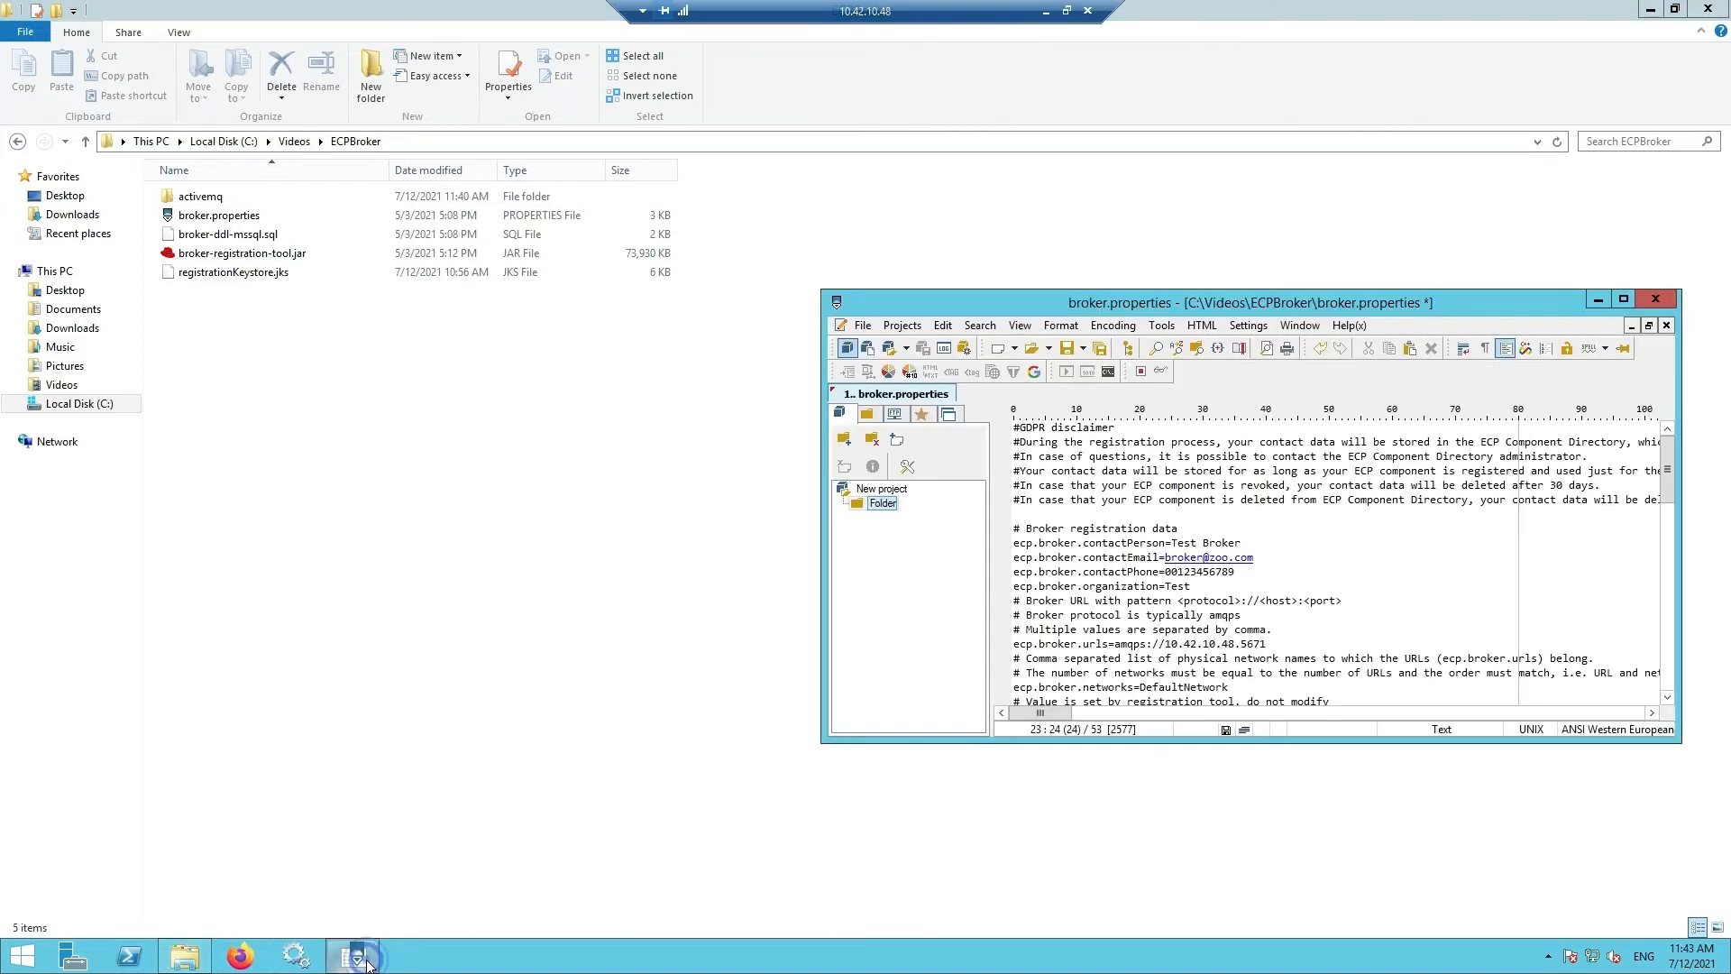
pyautogui.scroll(-1, 1213, 608)
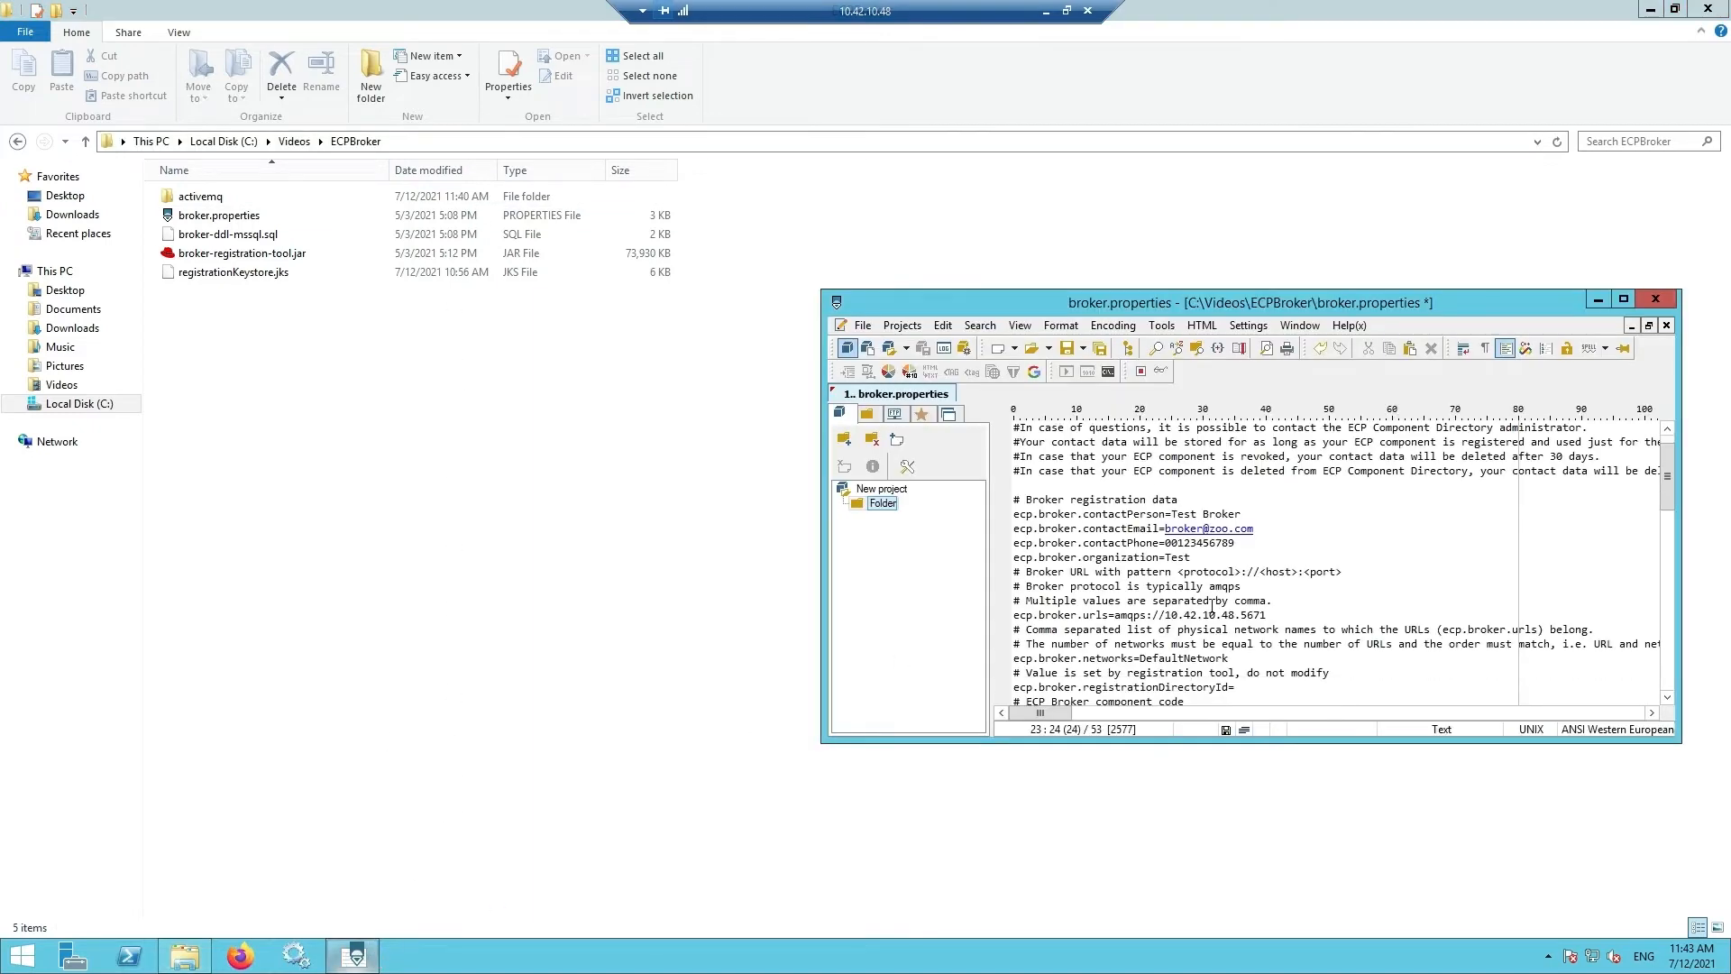
pyautogui.doubleClick(1239, 303)
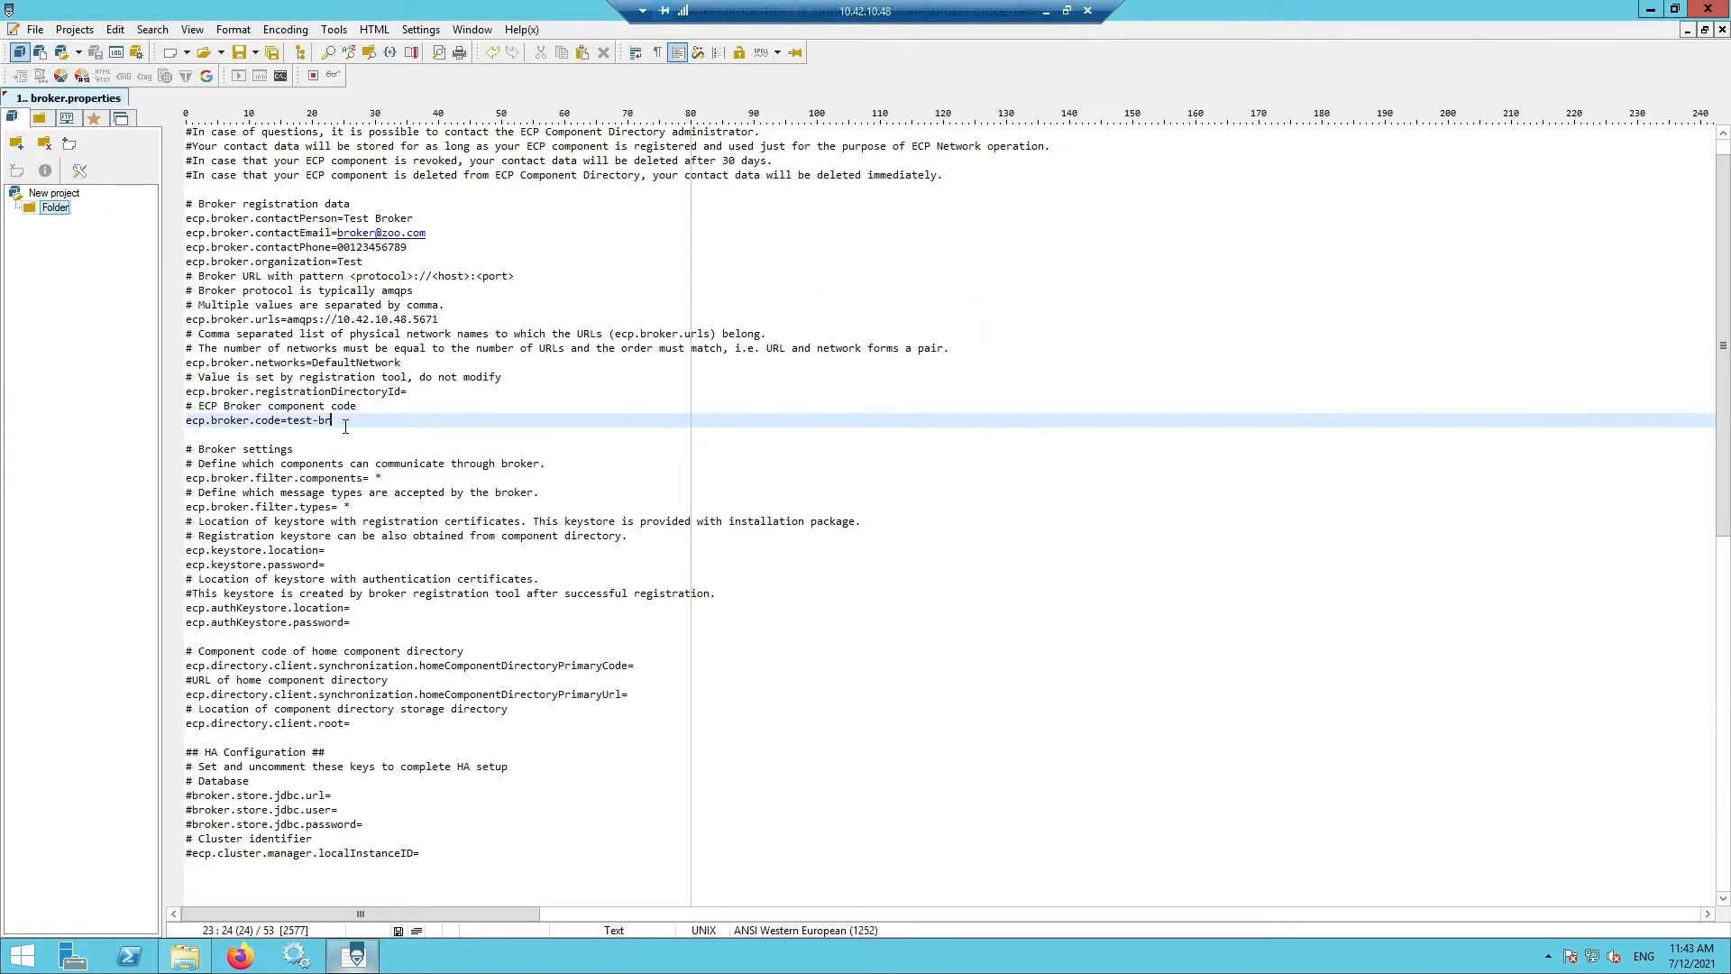
pyautogui.click(326, 552)
pyautogui.hotkey('ctrl', 'v')
pyautogui.write('\\')
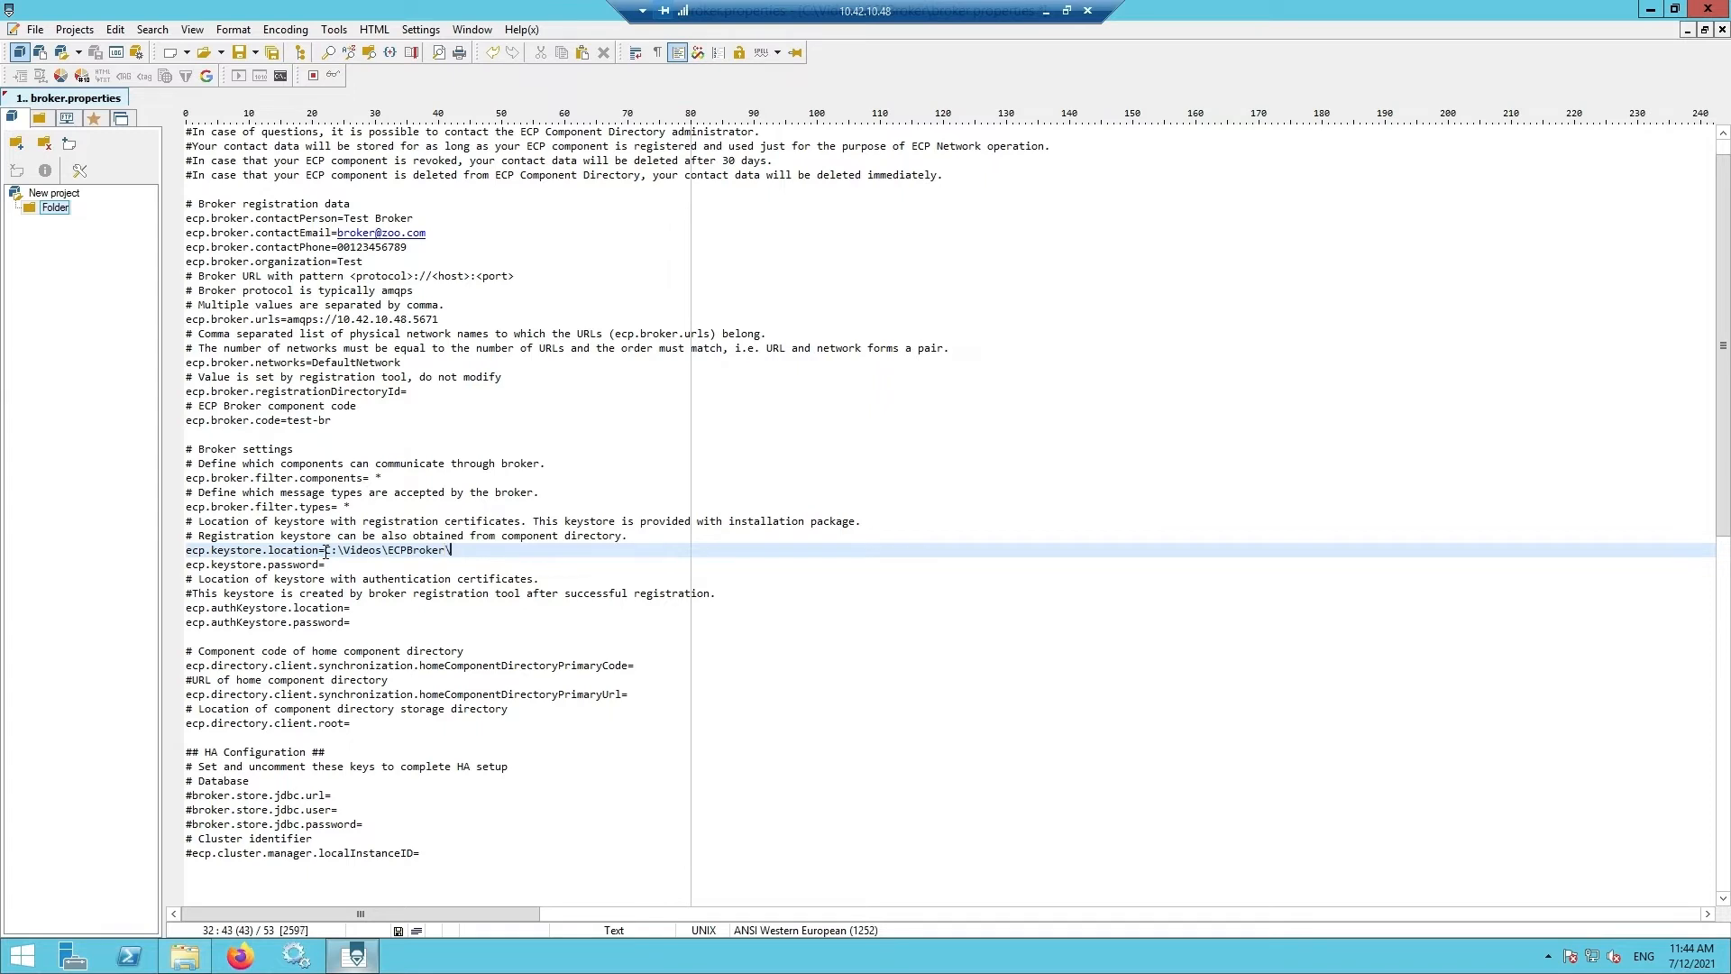
pyautogui.write('\\registrationKeystore.jks')
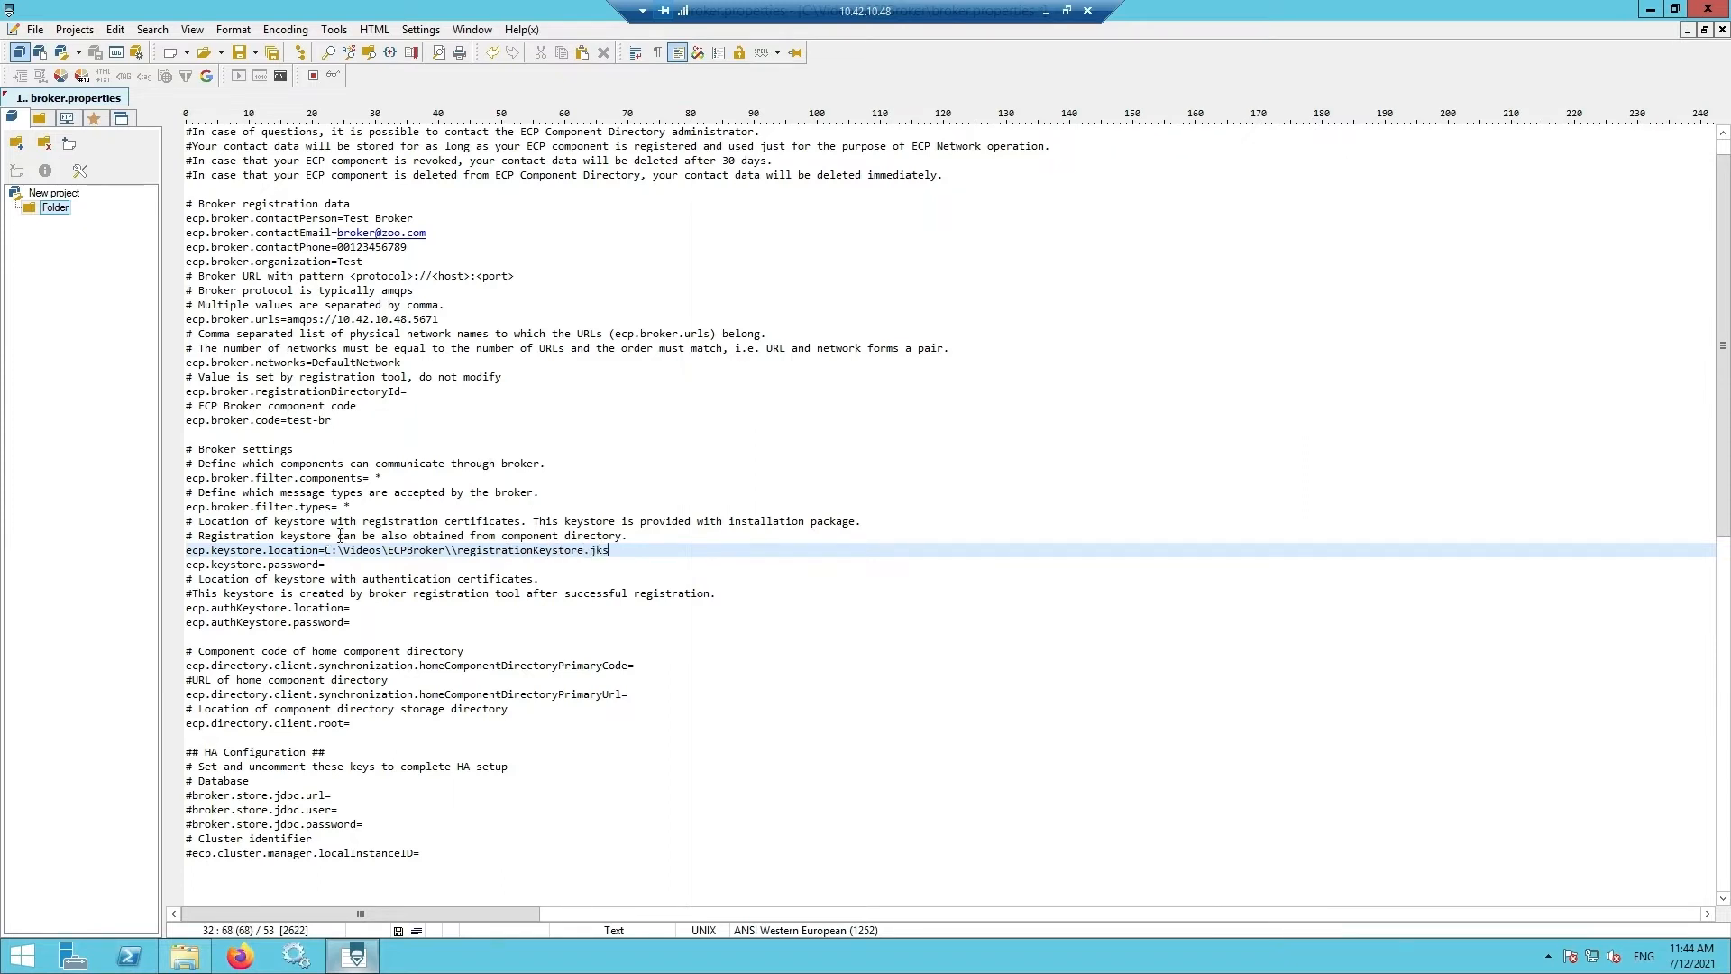
pyautogui.click(339, 550)
pyautogui.write('\\')
pyautogui.press('Right')
pyautogui.press('Right')
pyautogui.press('Right')
pyautogui.press('Right')
pyautogui.press('Right')
pyautogui.press('Right')
pyautogui.press('Right')
pyautogui.press('Right')
pyautogui.write('\\')
pyautogui.press('Right')
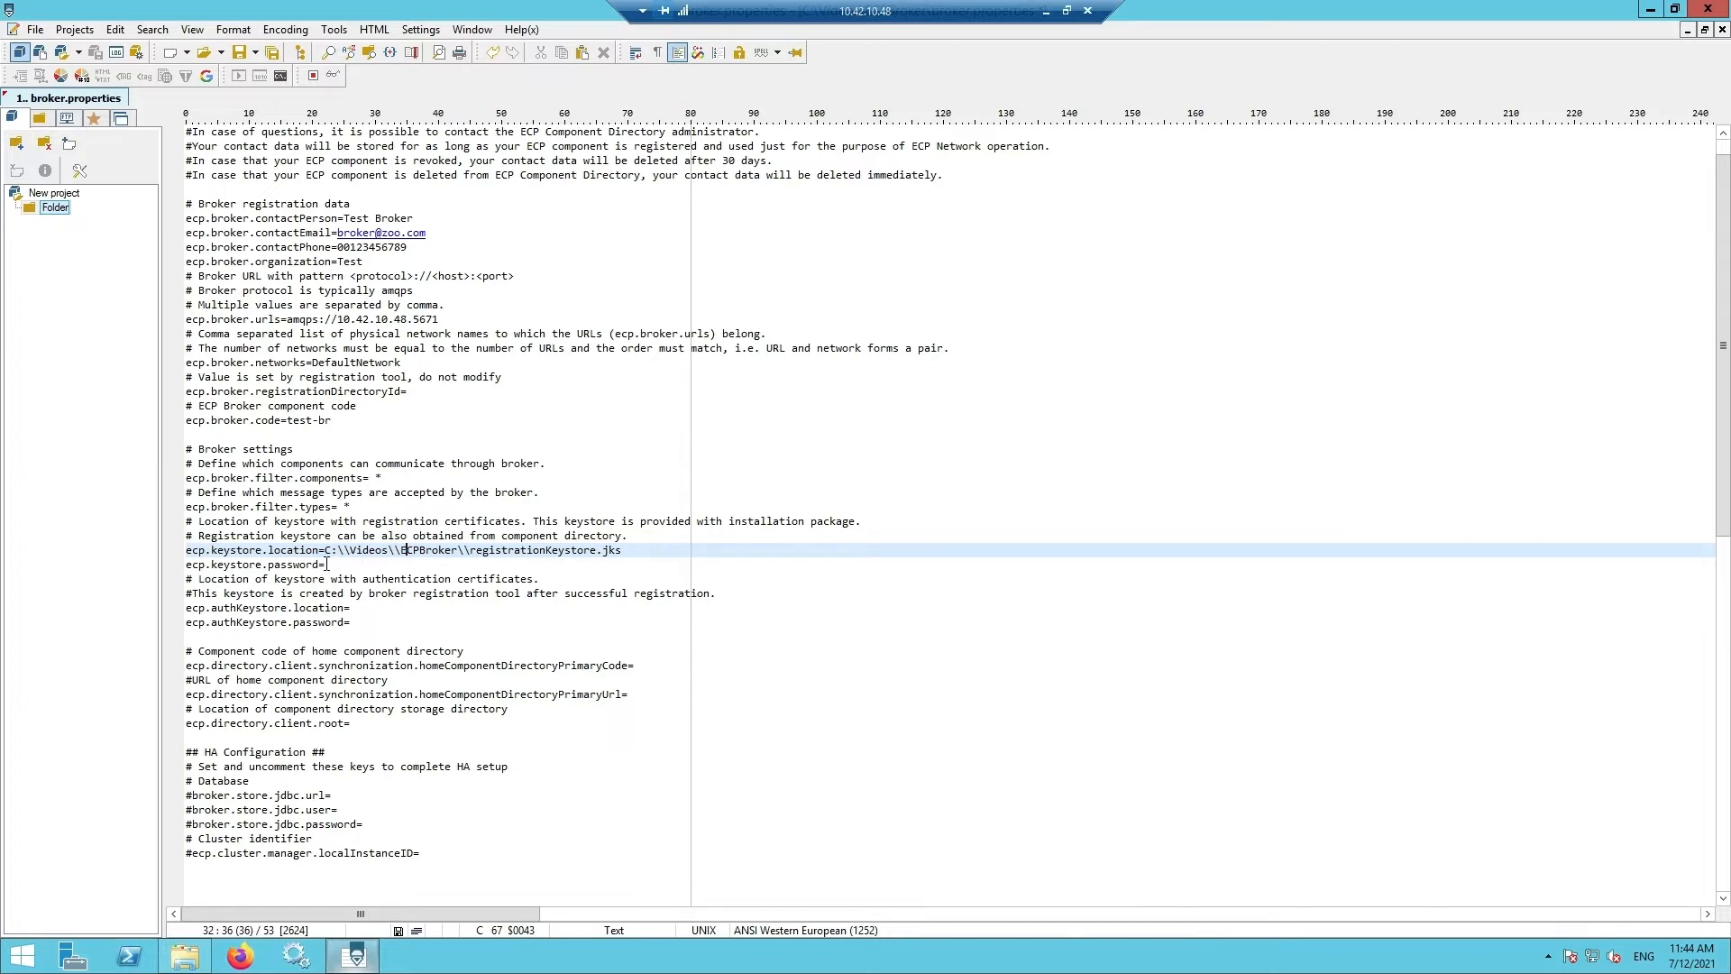
# - Fill in the ecp.keystore.password value
pyautogui.click(328, 564)
pyautogui.write('password')
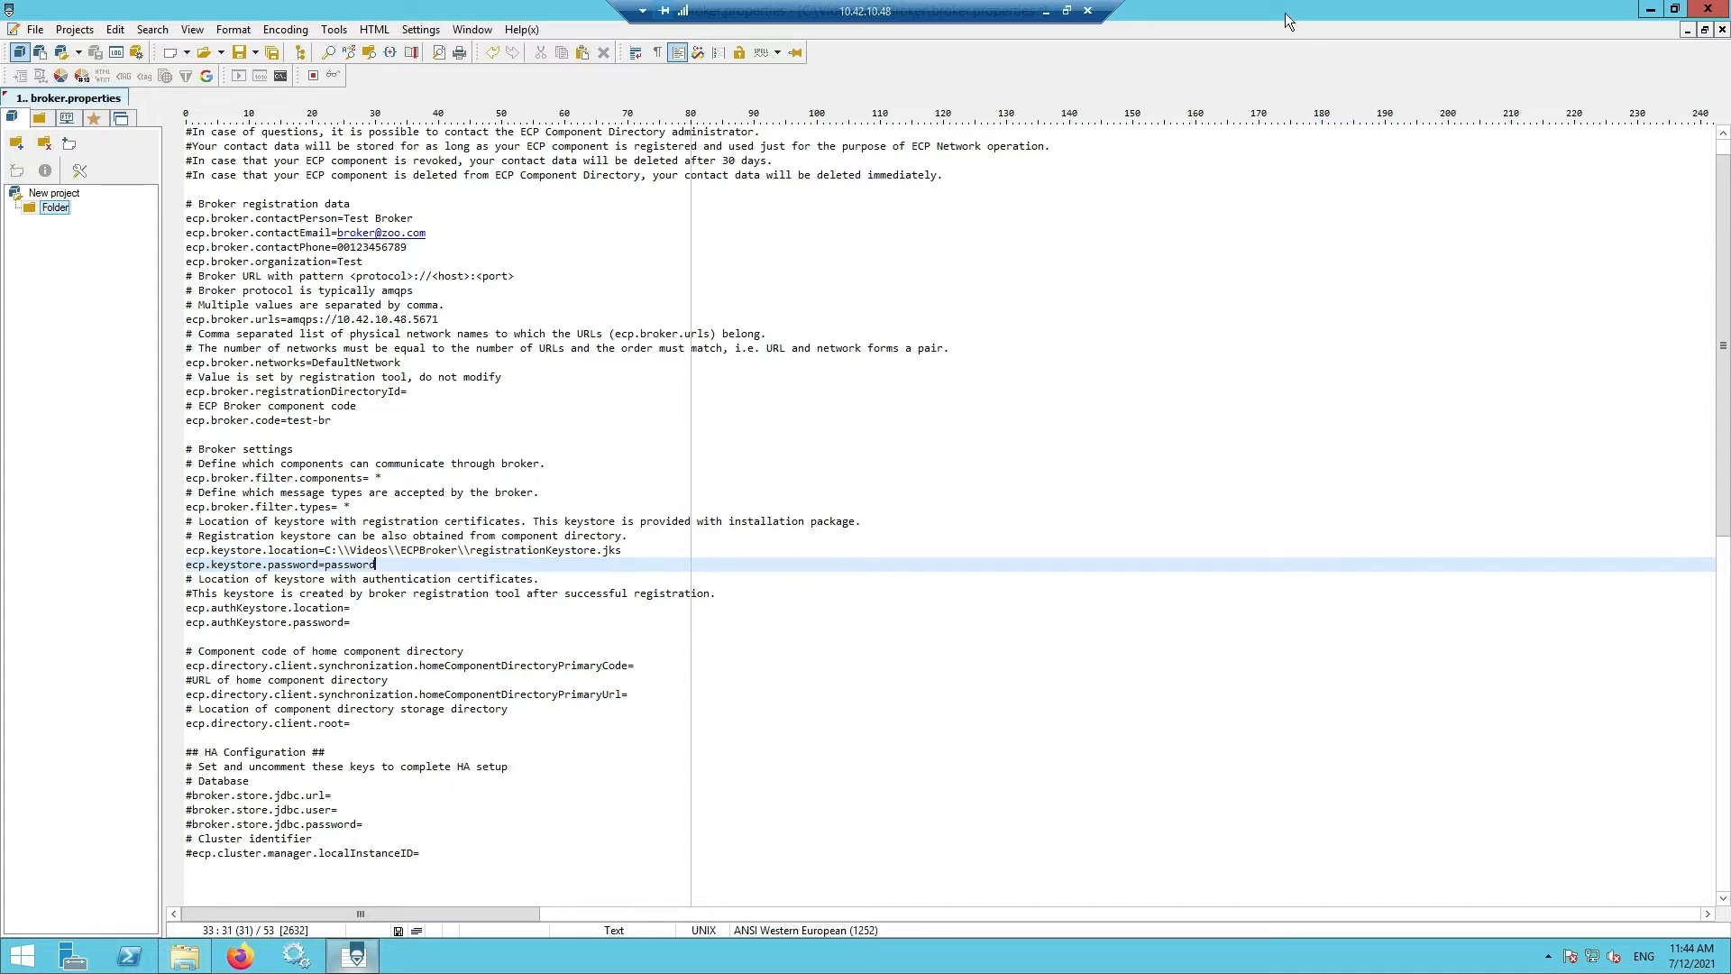
pyautogui.moveTo(1246, 51); pyautogui.dragTo(1167, 265)
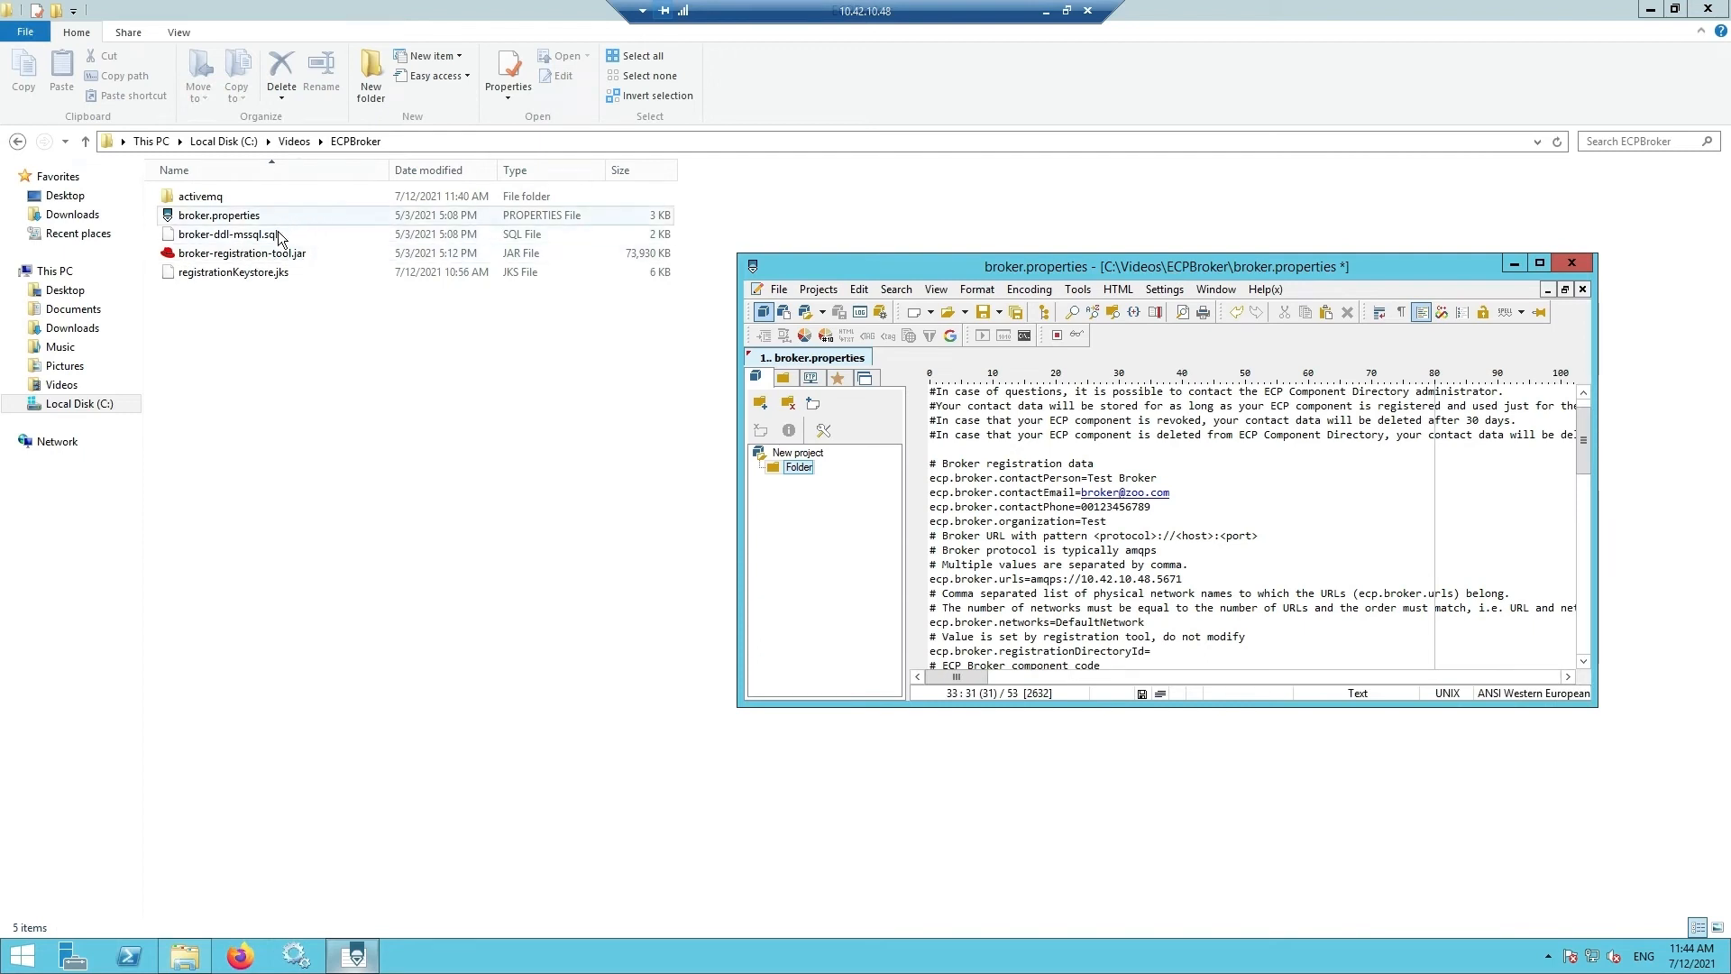
# - Set ecp.authKeystore.location to C:\\Videos\\ECPBroker\\authKeystore.jks and enter its password
pyautogui.click(405, 141)
pyautogui.hotkey('ctrl', 'c')
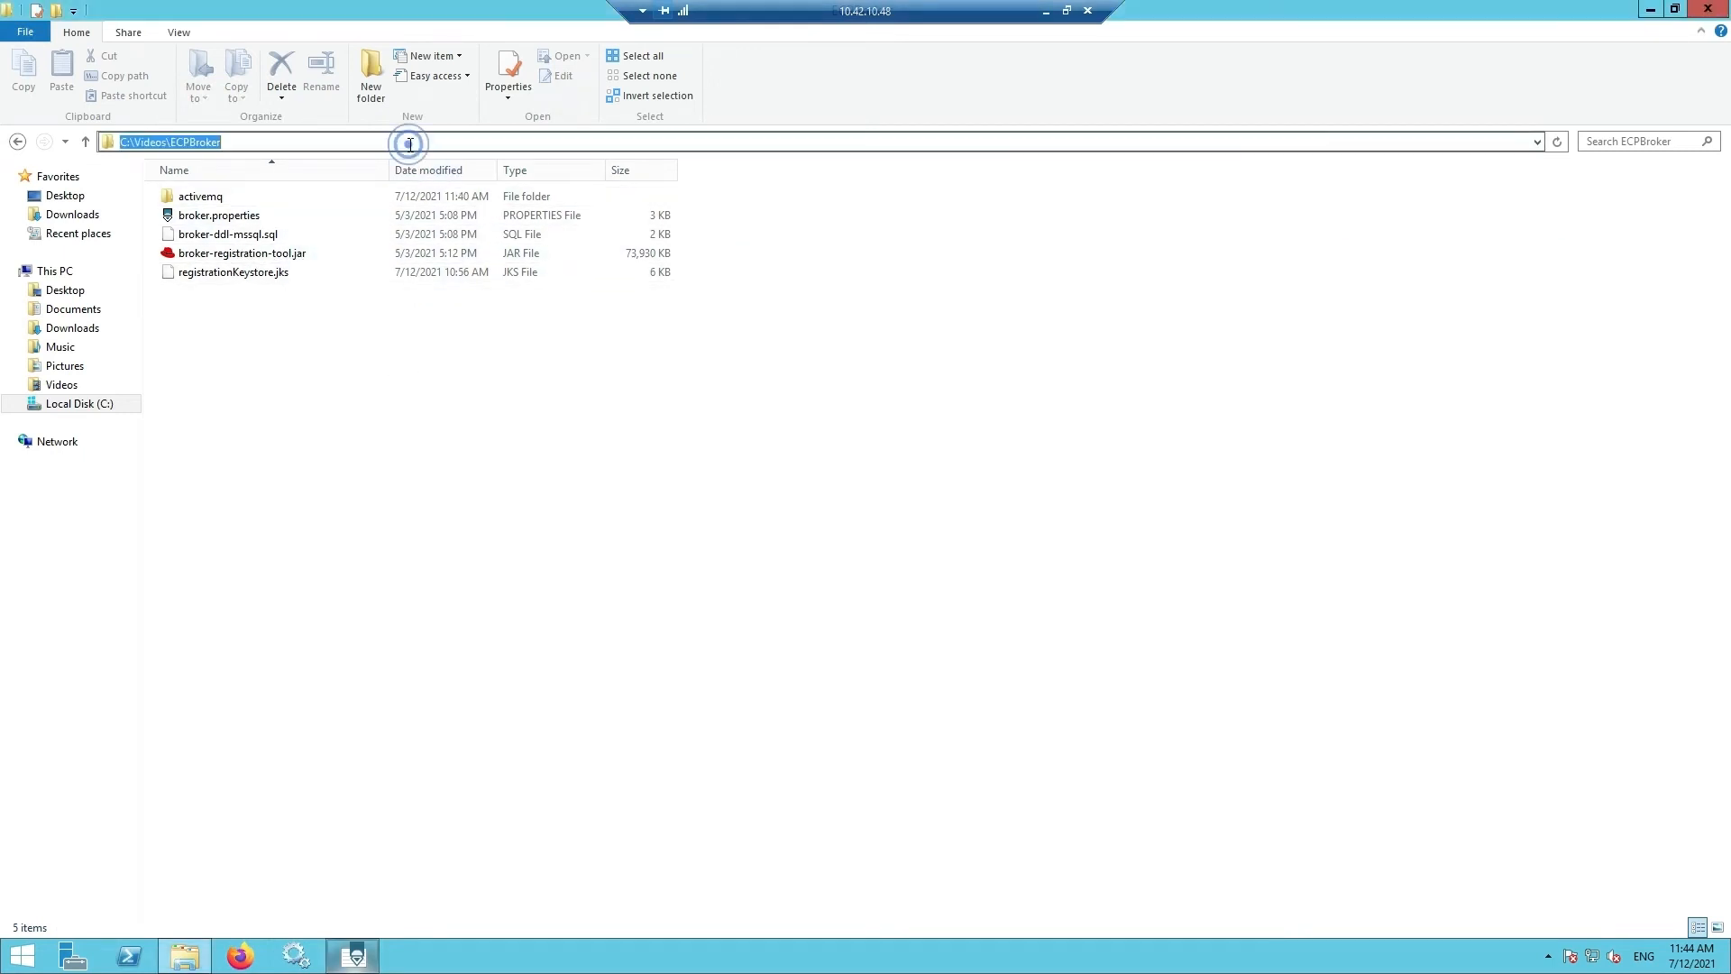
pyautogui.click(354, 956)
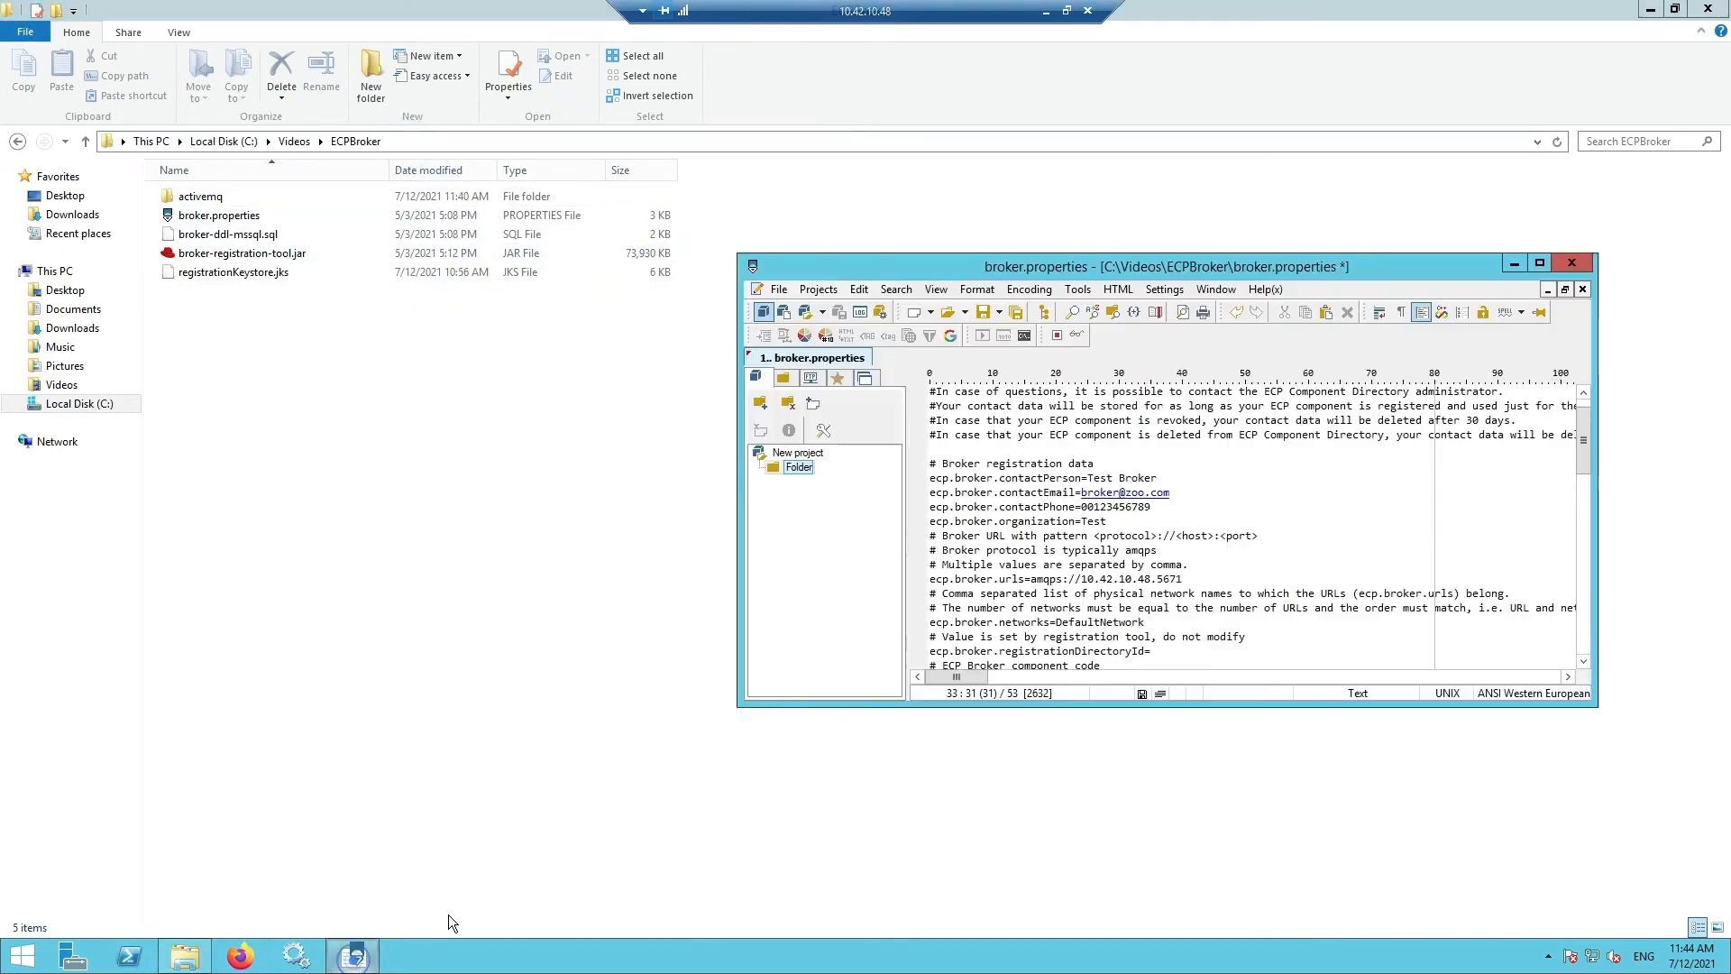
pyautogui.doubleClick(1131, 268)
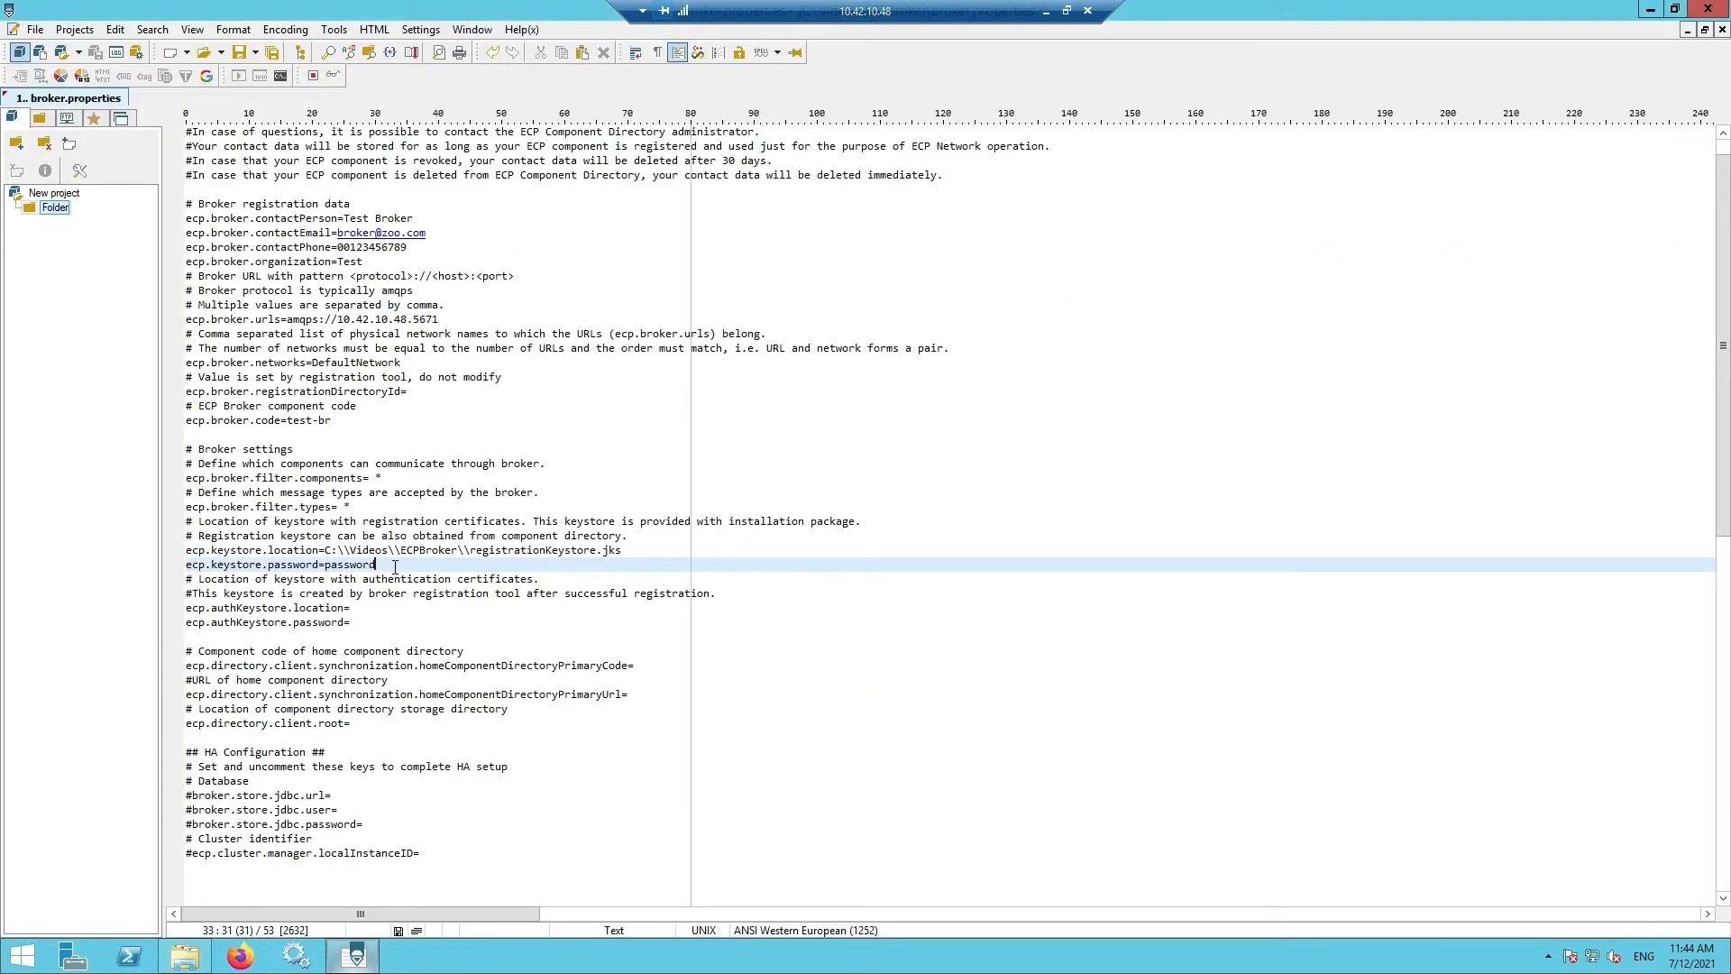
pyautogui.click(389, 606)
pyautogui.hotkey('ctrl', 'v')
pyautogui.click(371, 608)
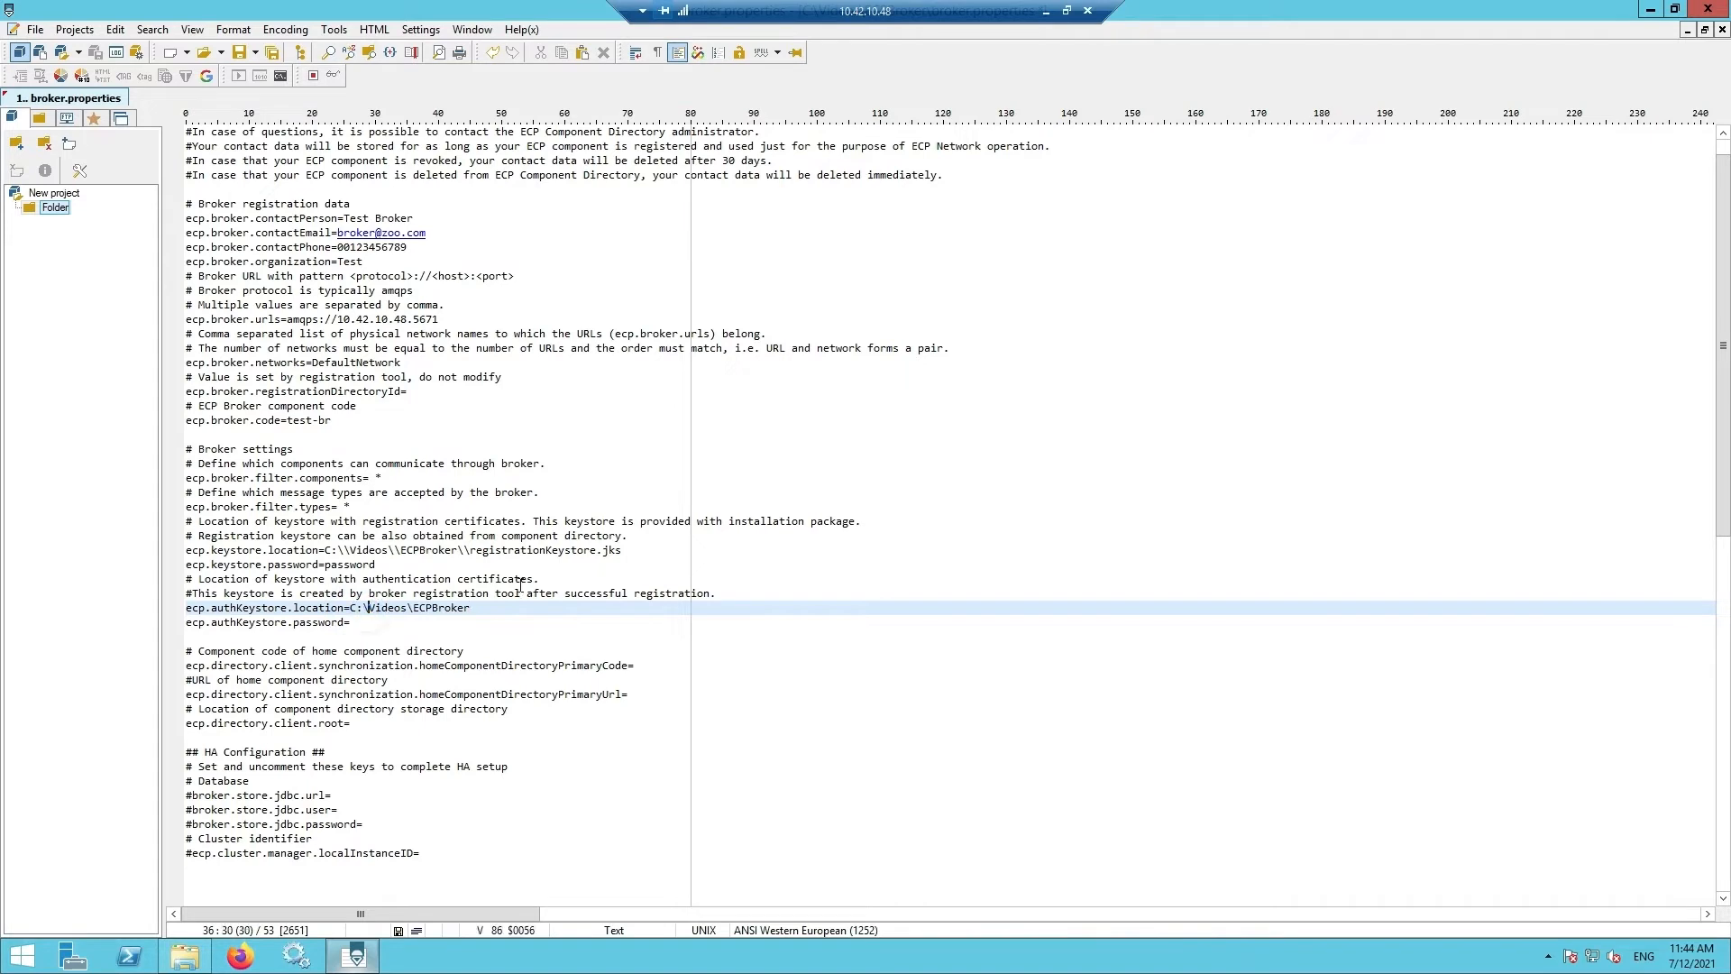
pyautogui.write('\\')
pyautogui.press('Right')
pyautogui.press('Right')
pyautogui.press('Right')
pyautogui.press('Right')
pyautogui.press('Right')
pyautogui.press('Right')
pyautogui.press('Right')
pyautogui.write('\\')
pyautogui.press('Right')
pyautogui.press('Right')
pyautogui.press('Right')
pyautogui.press('Right')
pyautogui.press('Right')
pyautogui.press('Right')
pyautogui.press('Right')
pyautogui.press('Right')
pyautogui.press('Right')
pyautogui.write('\\\\authKeystore.')
pyautogui.click(353, 622)
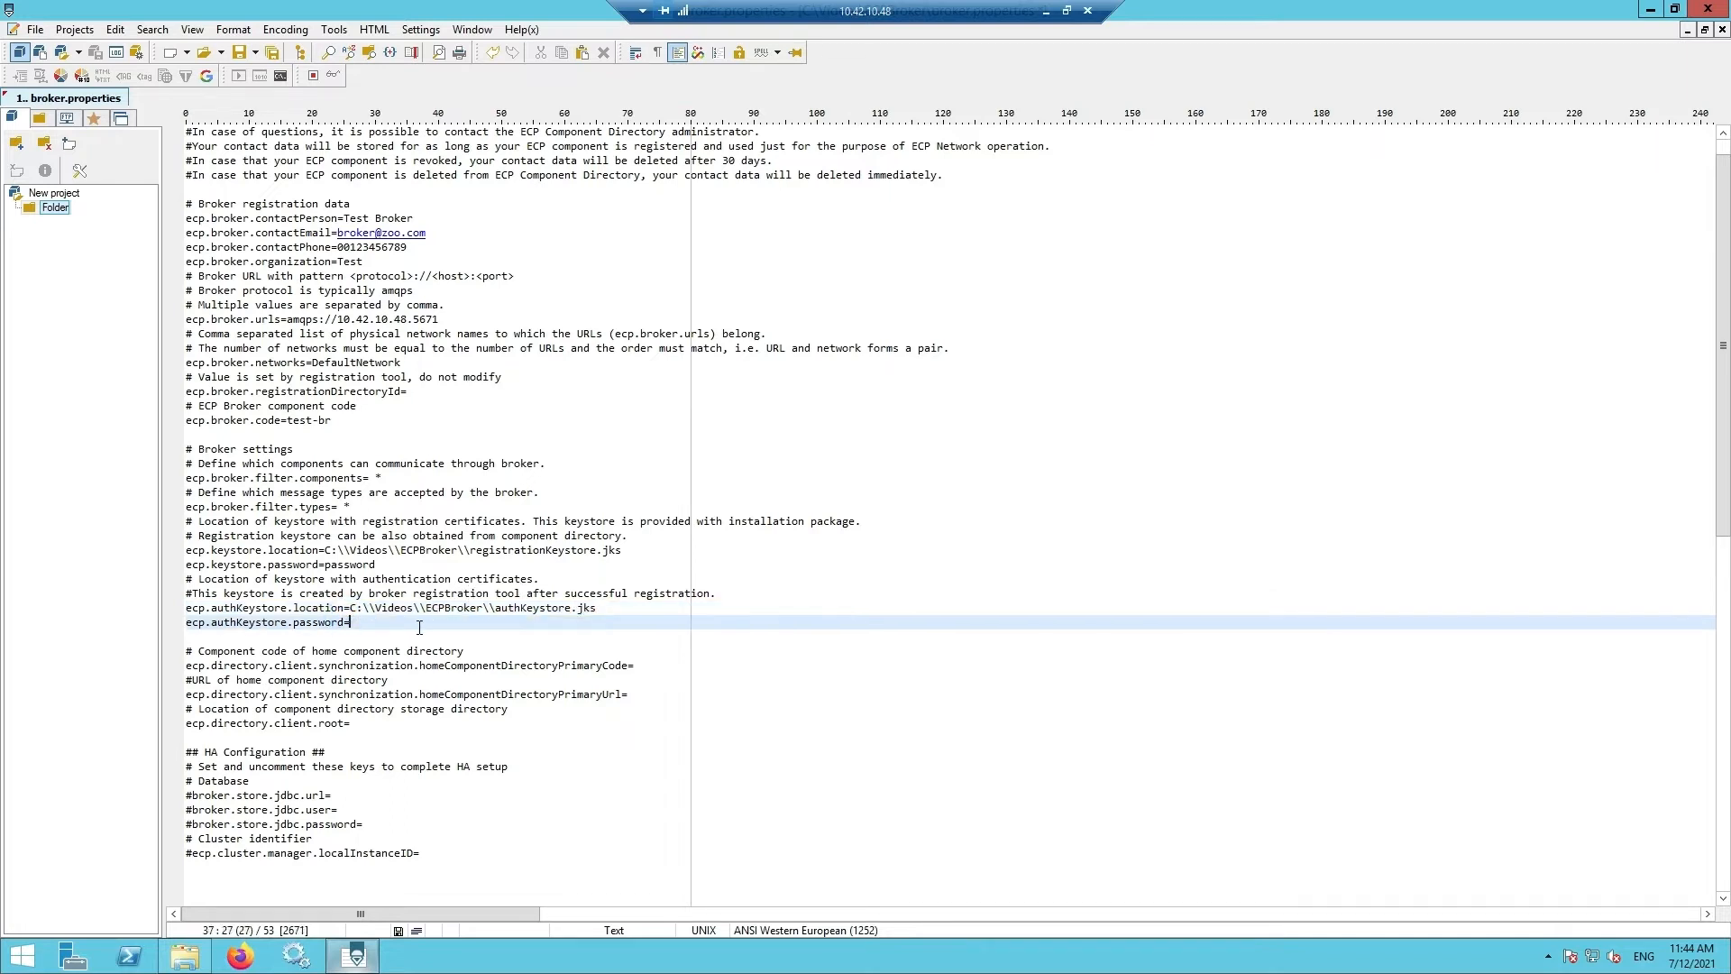
pyautogui.write('password')
pyautogui.click(635, 666)
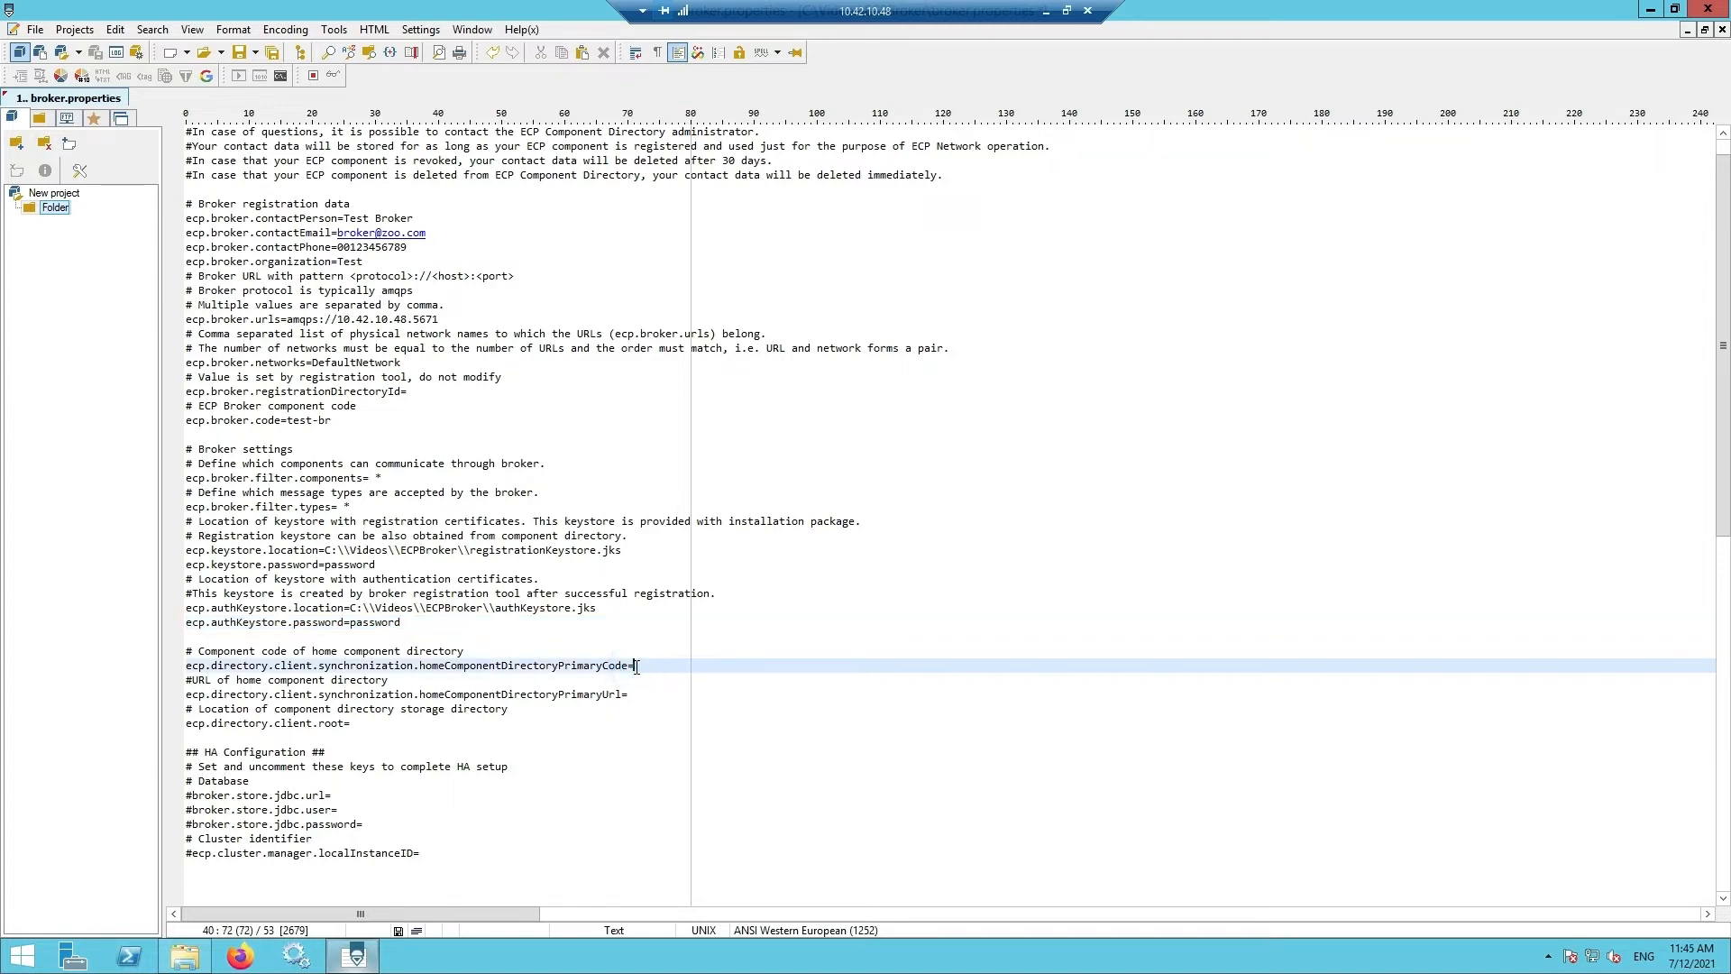
pyautogui.write('1')
pyautogui.write('oo')
pyautogui.click(632, 694)
pyautogui.rightClick(633, 696)
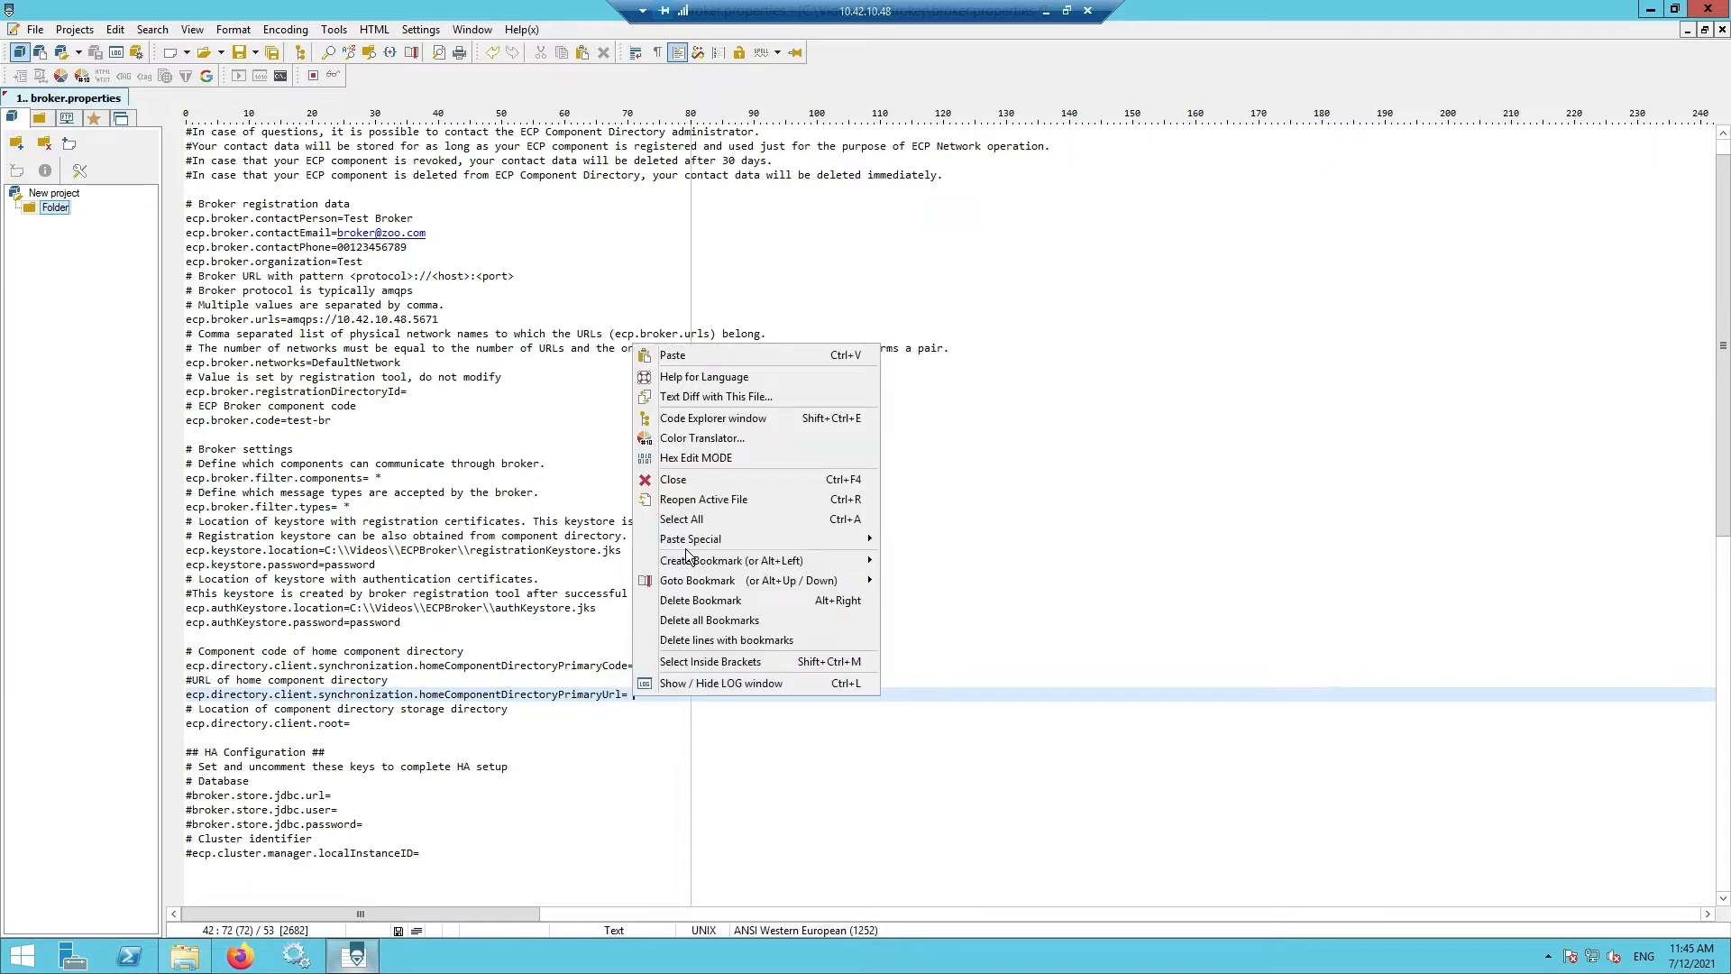
pyautogui.click(722, 354)
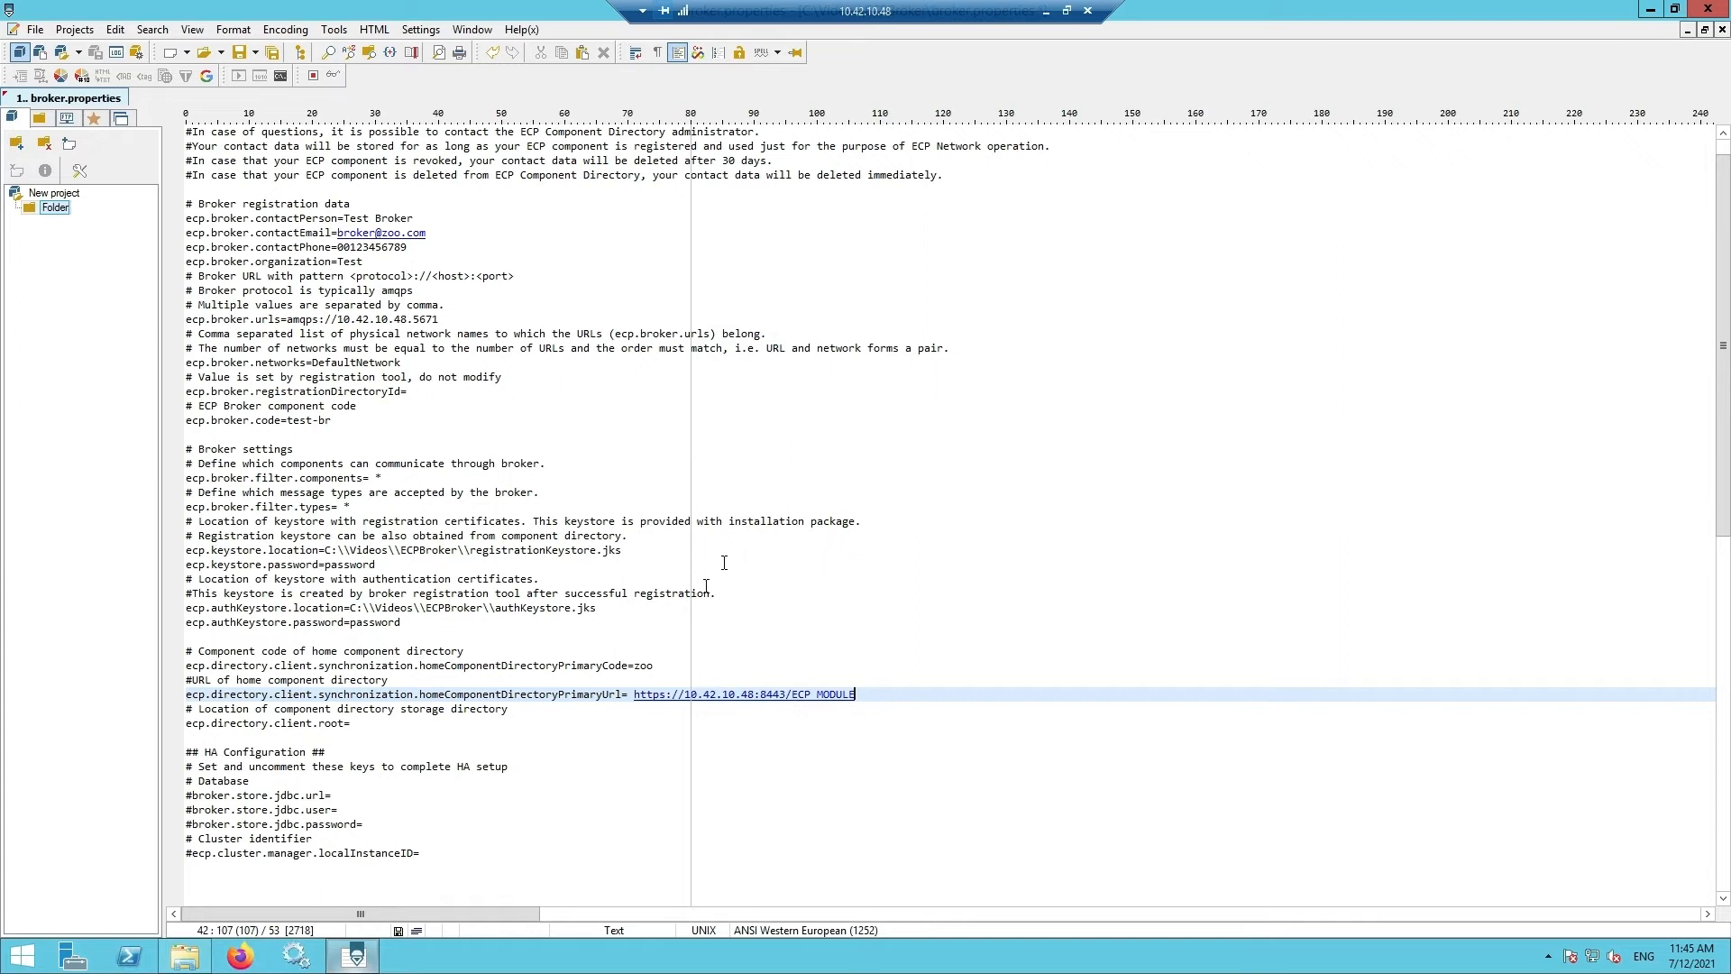
pyautogui.click(631, 696)
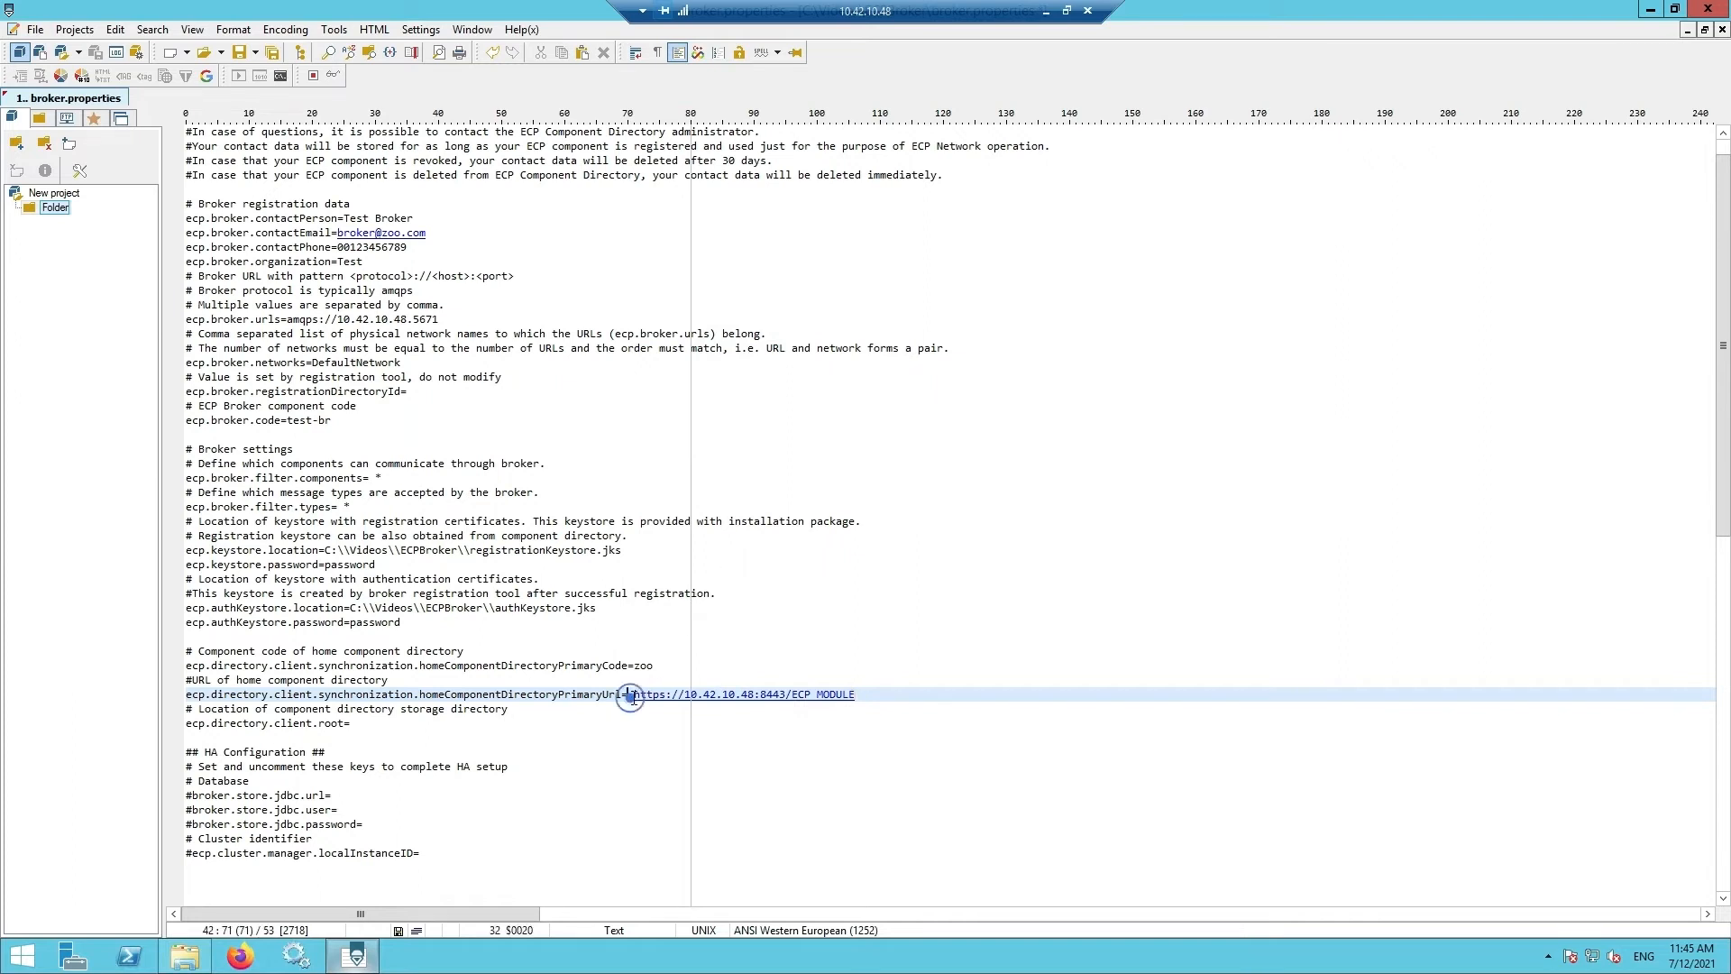
pyautogui.press('Delete')
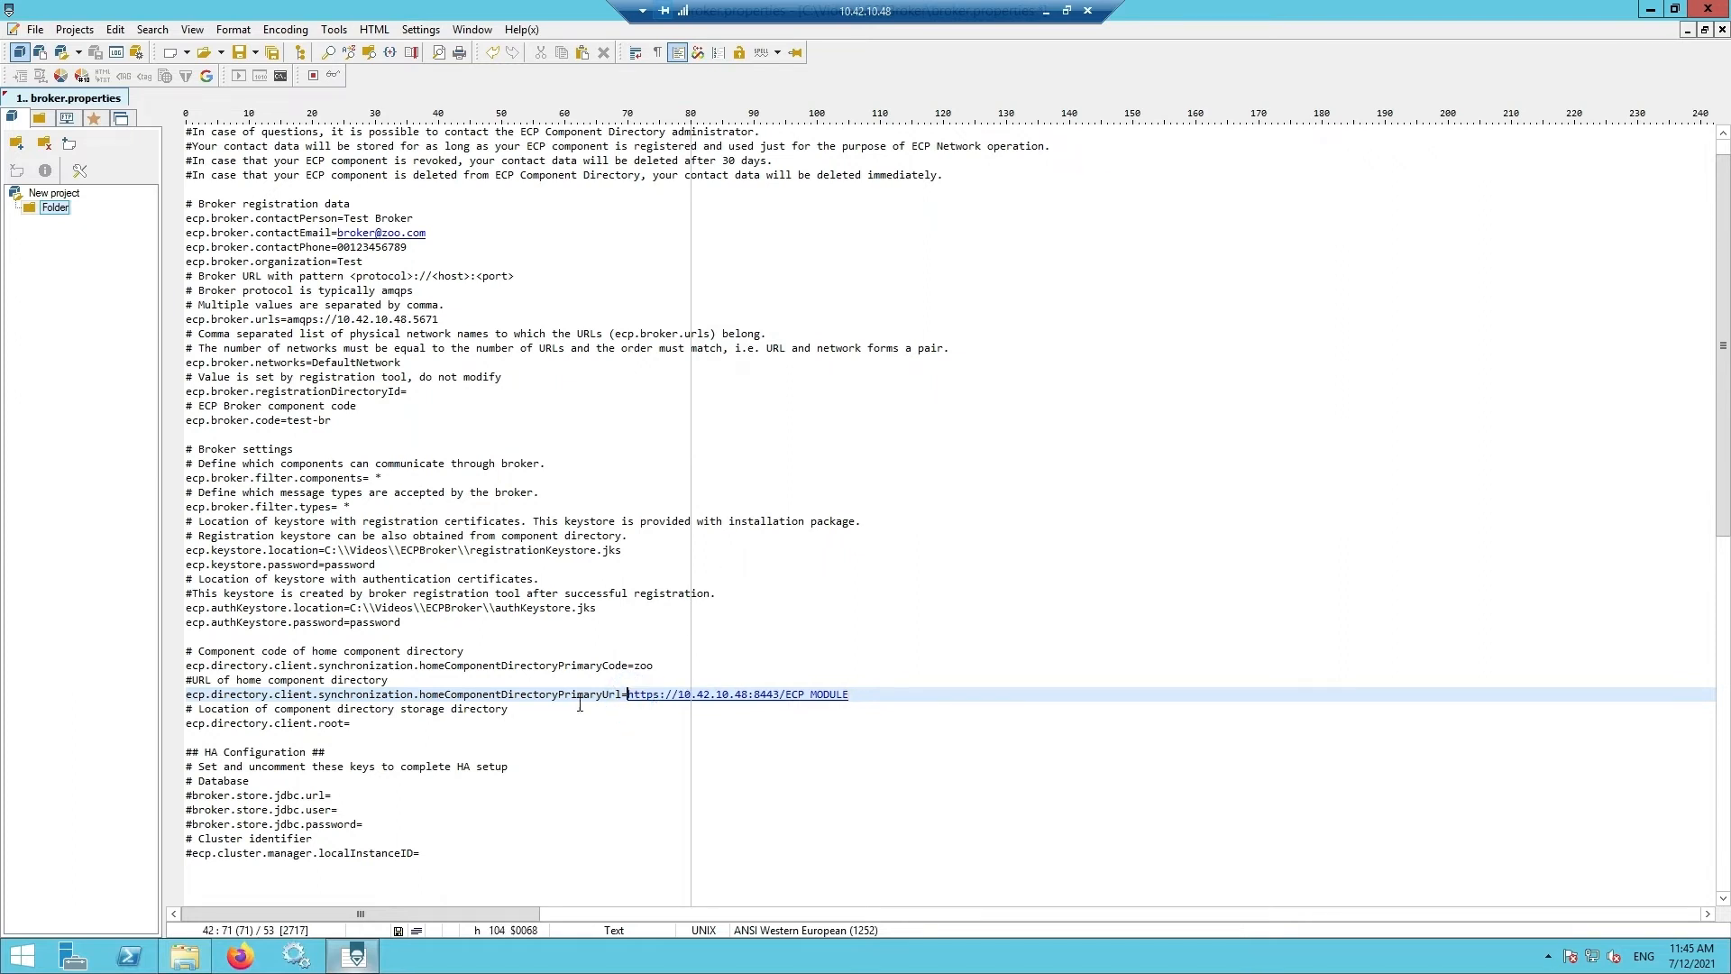
pyautogui.click(357, 723)
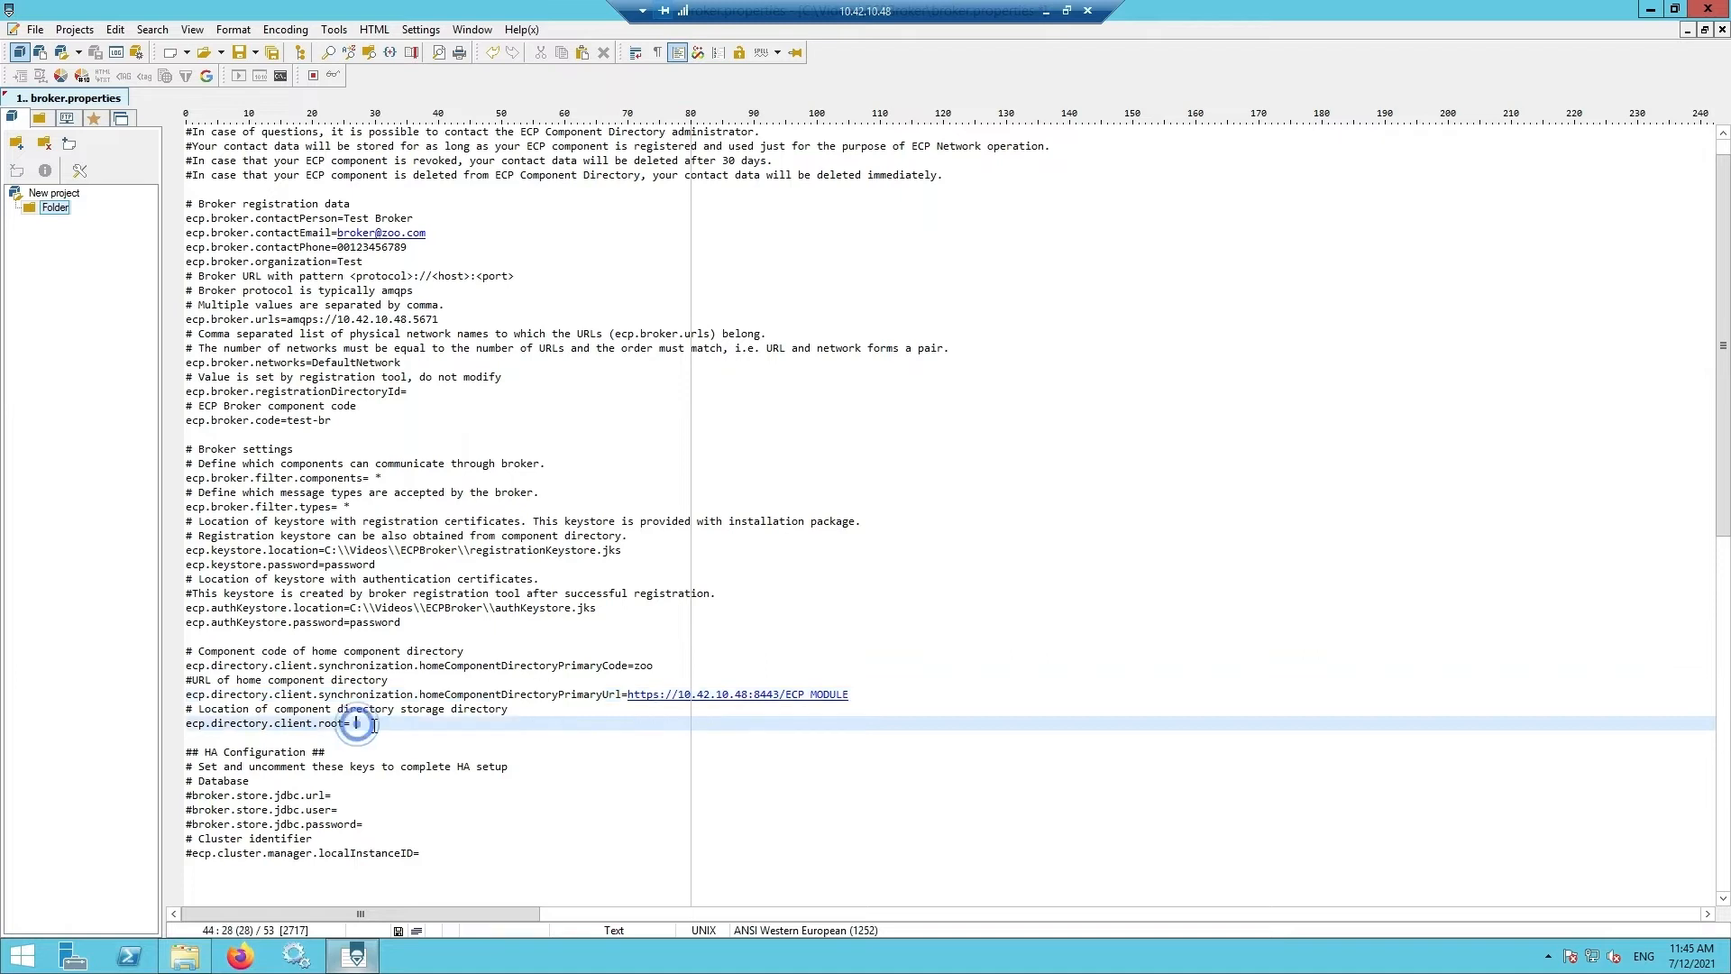
pyautogui.moveTo(1217, 15); pyautogui.dragTo(1302, 320)
# - Create a new folder named cd inside ECPBroker
pyautogui.click(405, 346)
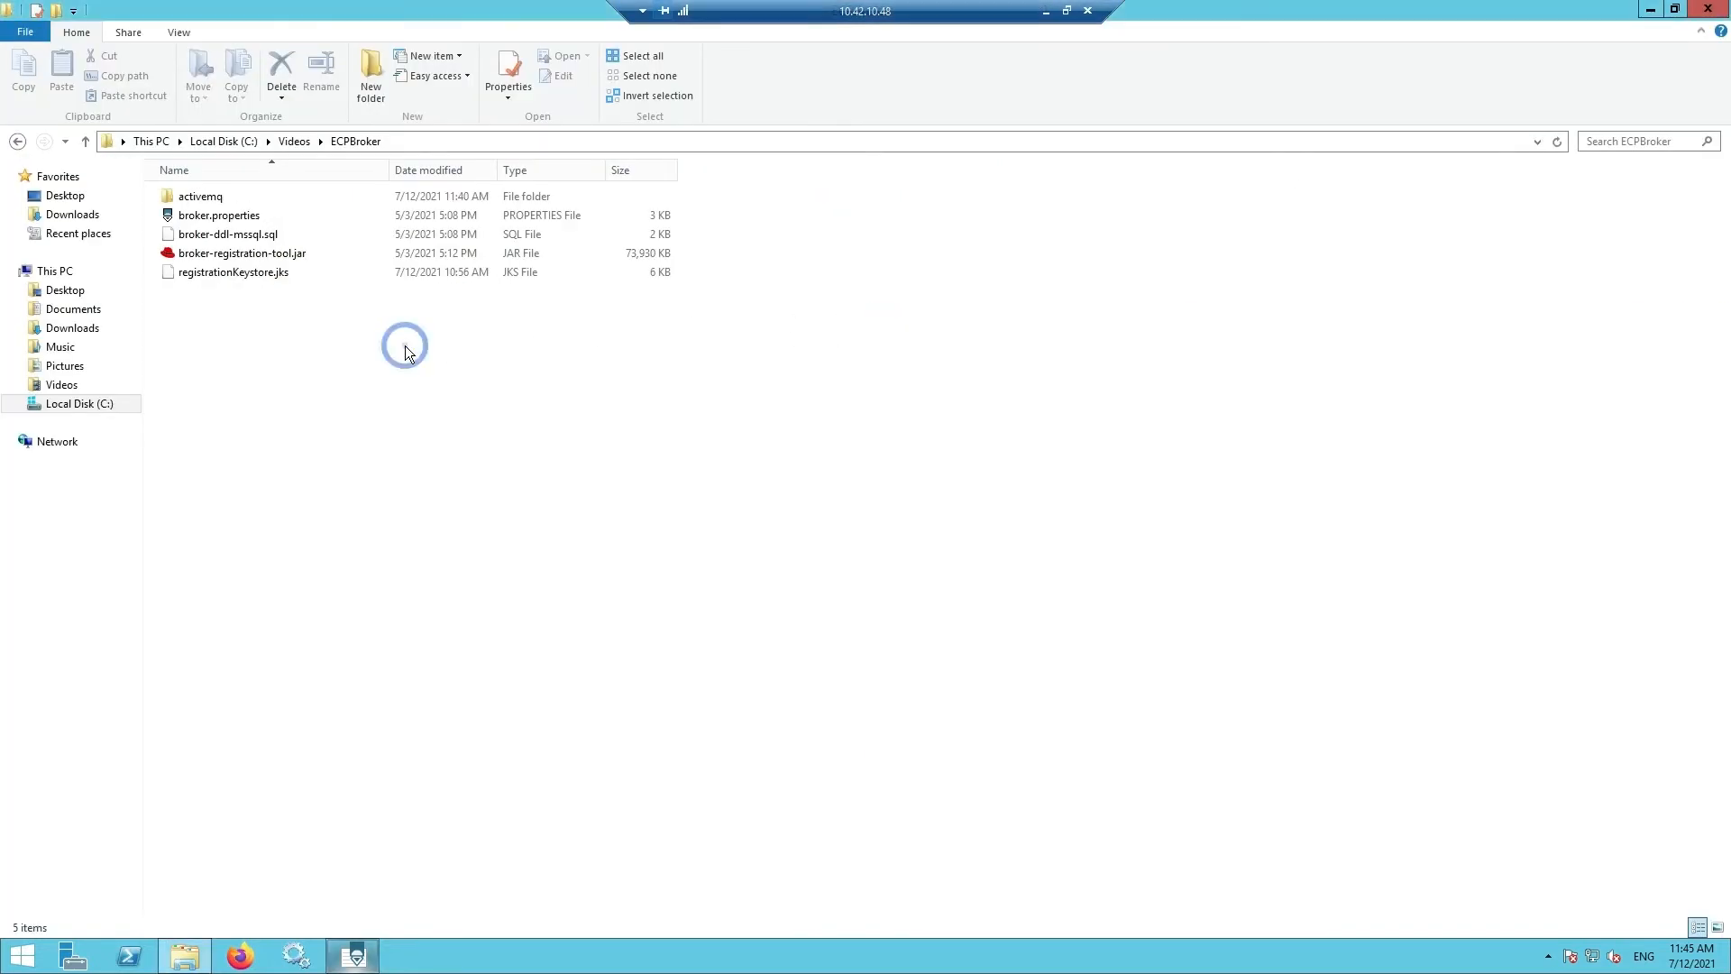
pyautogui.rightClick(405, 346)
pyautogui.moveTo(582, 559)
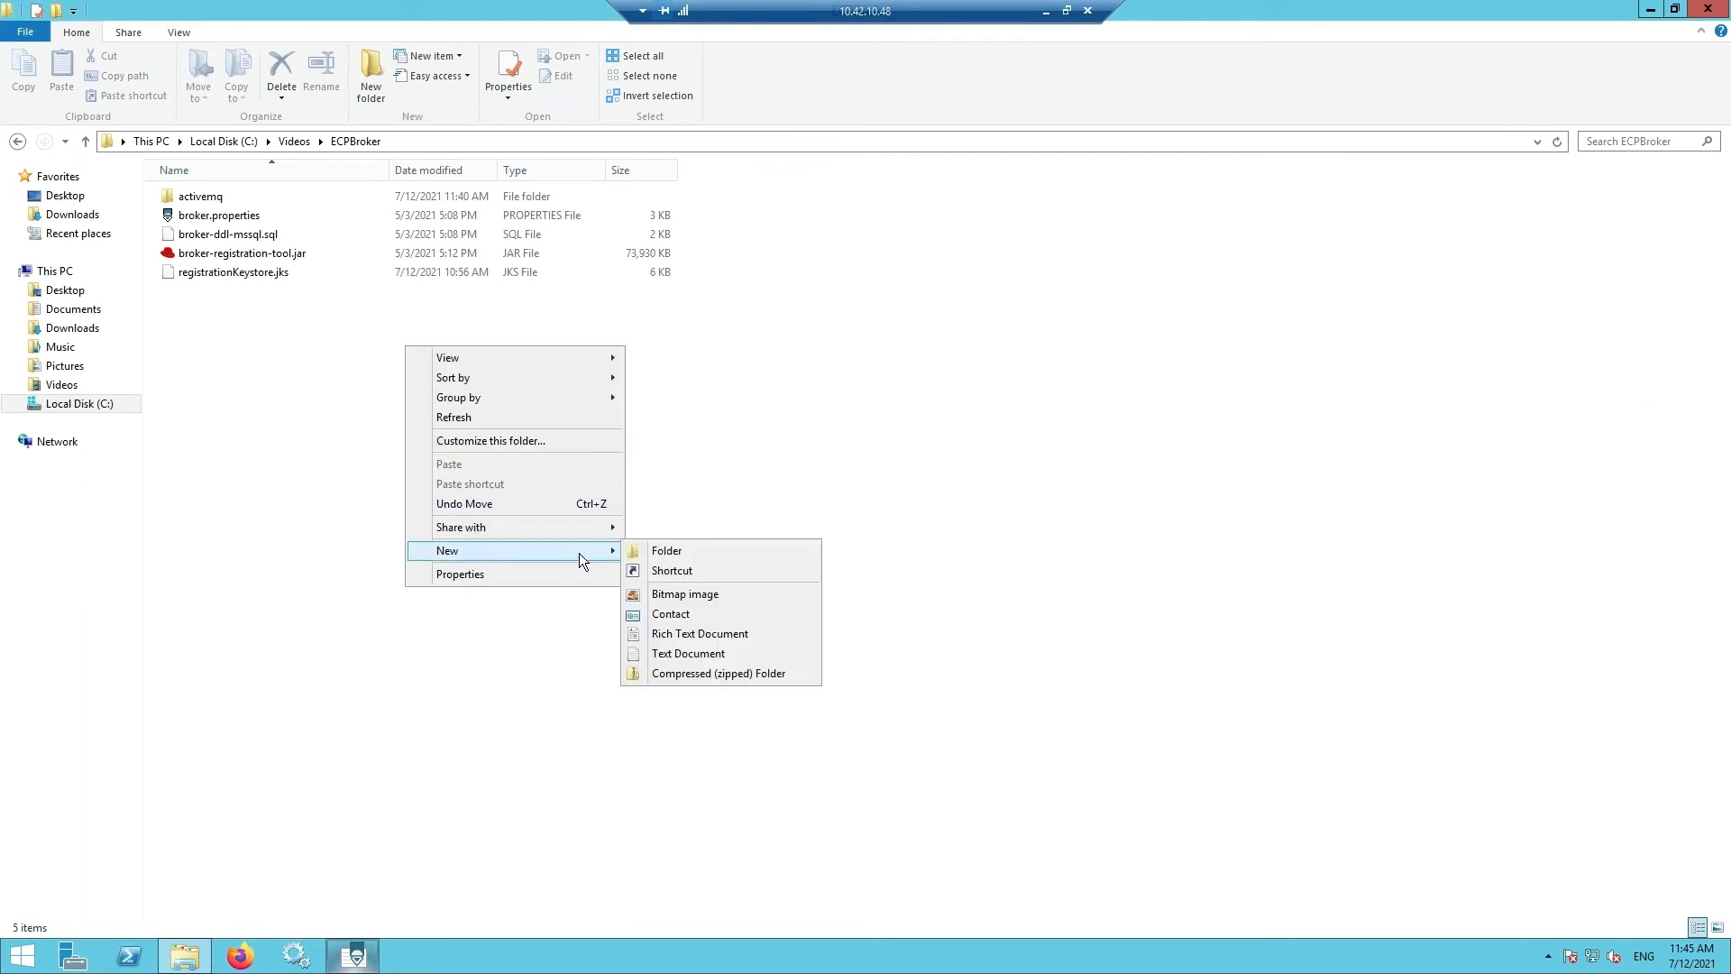
pyautogui.click(666, 551)
pyautogui.write('cd')
pyautogui.press('Return')
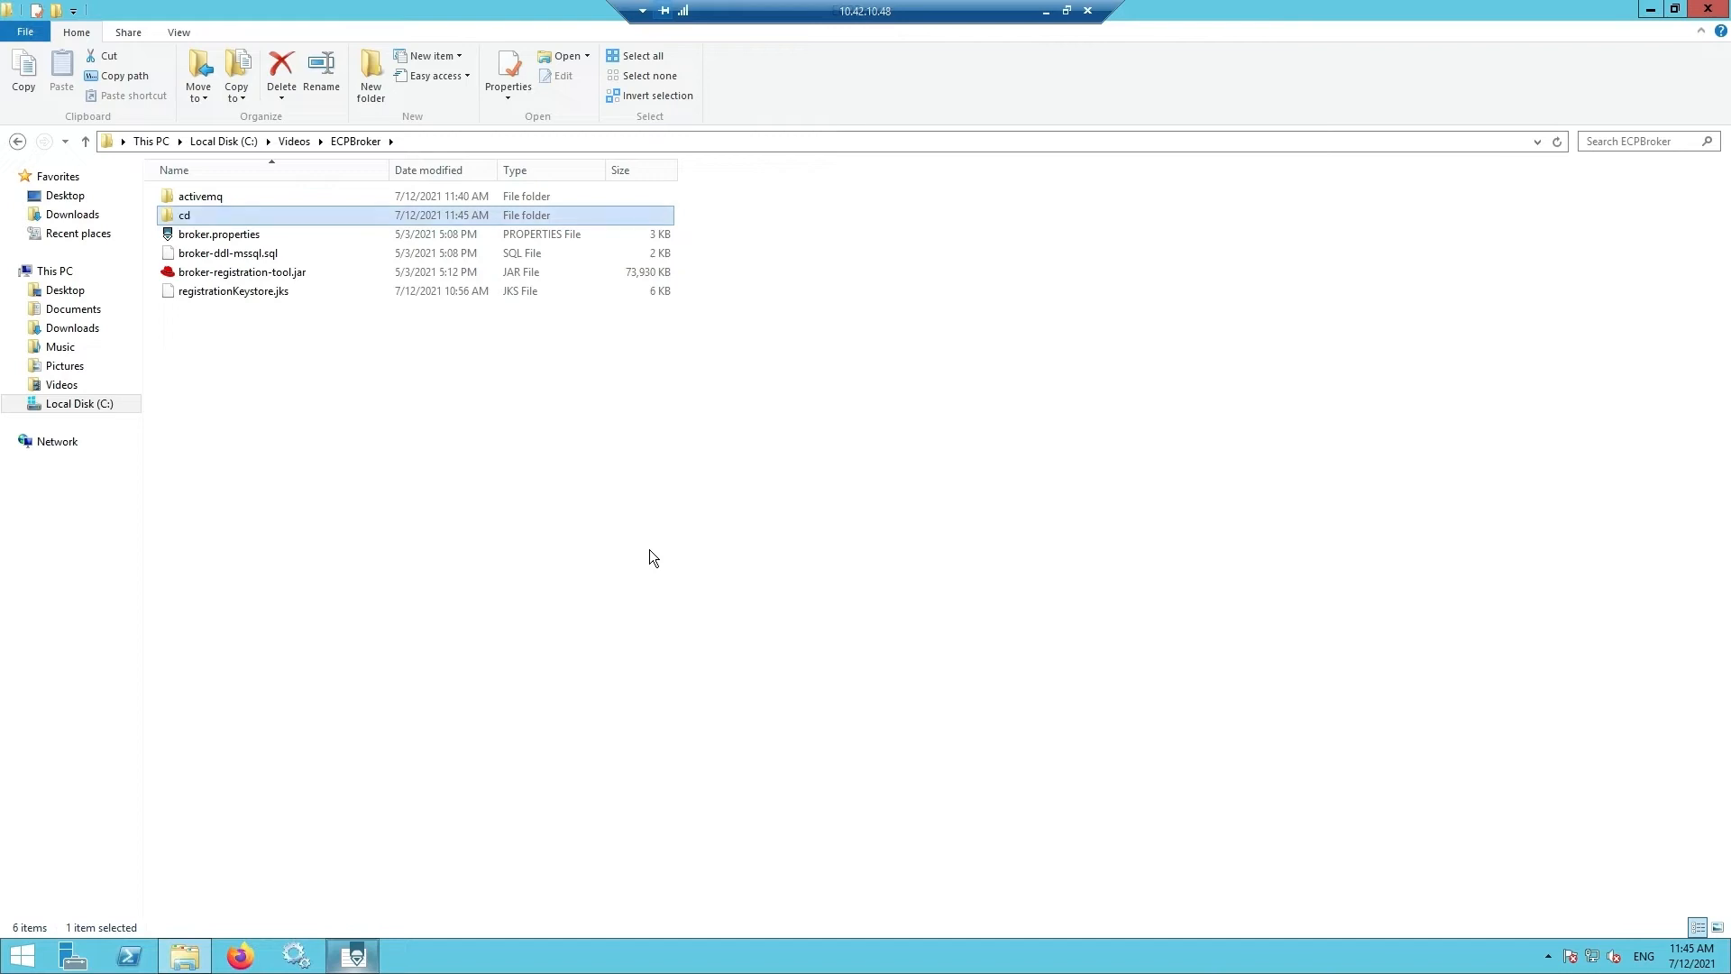
# - Copy the ECPBroker folder path and bring broker.properties back to front
pyautogui.click(433, 141)
pyautogui.hotkey('ctrl', 'c')
pyautogui.click(354, 953)
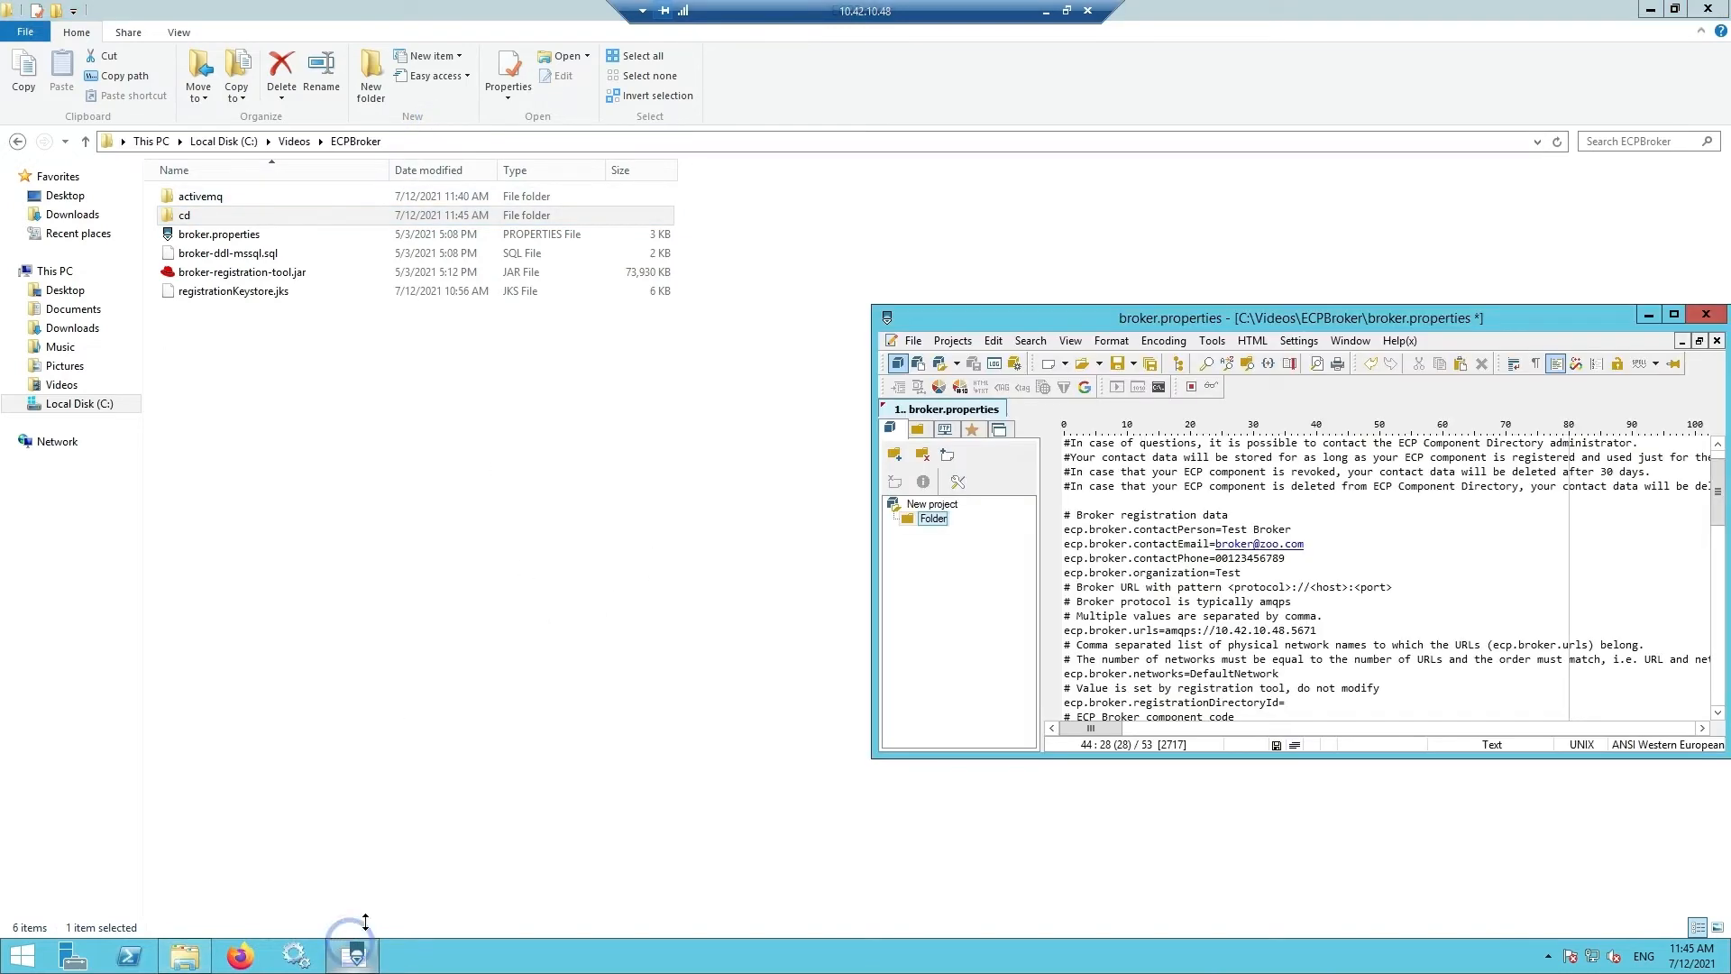
pyautogui.moveTo(1160, 311); pyautogui.dragTo(713, 269)
# - Set ecp.directory.client.root to C:\\Videos\\ECPBroker\\cd and save broker.properties
pyautogui.doubleClick(708, 266)
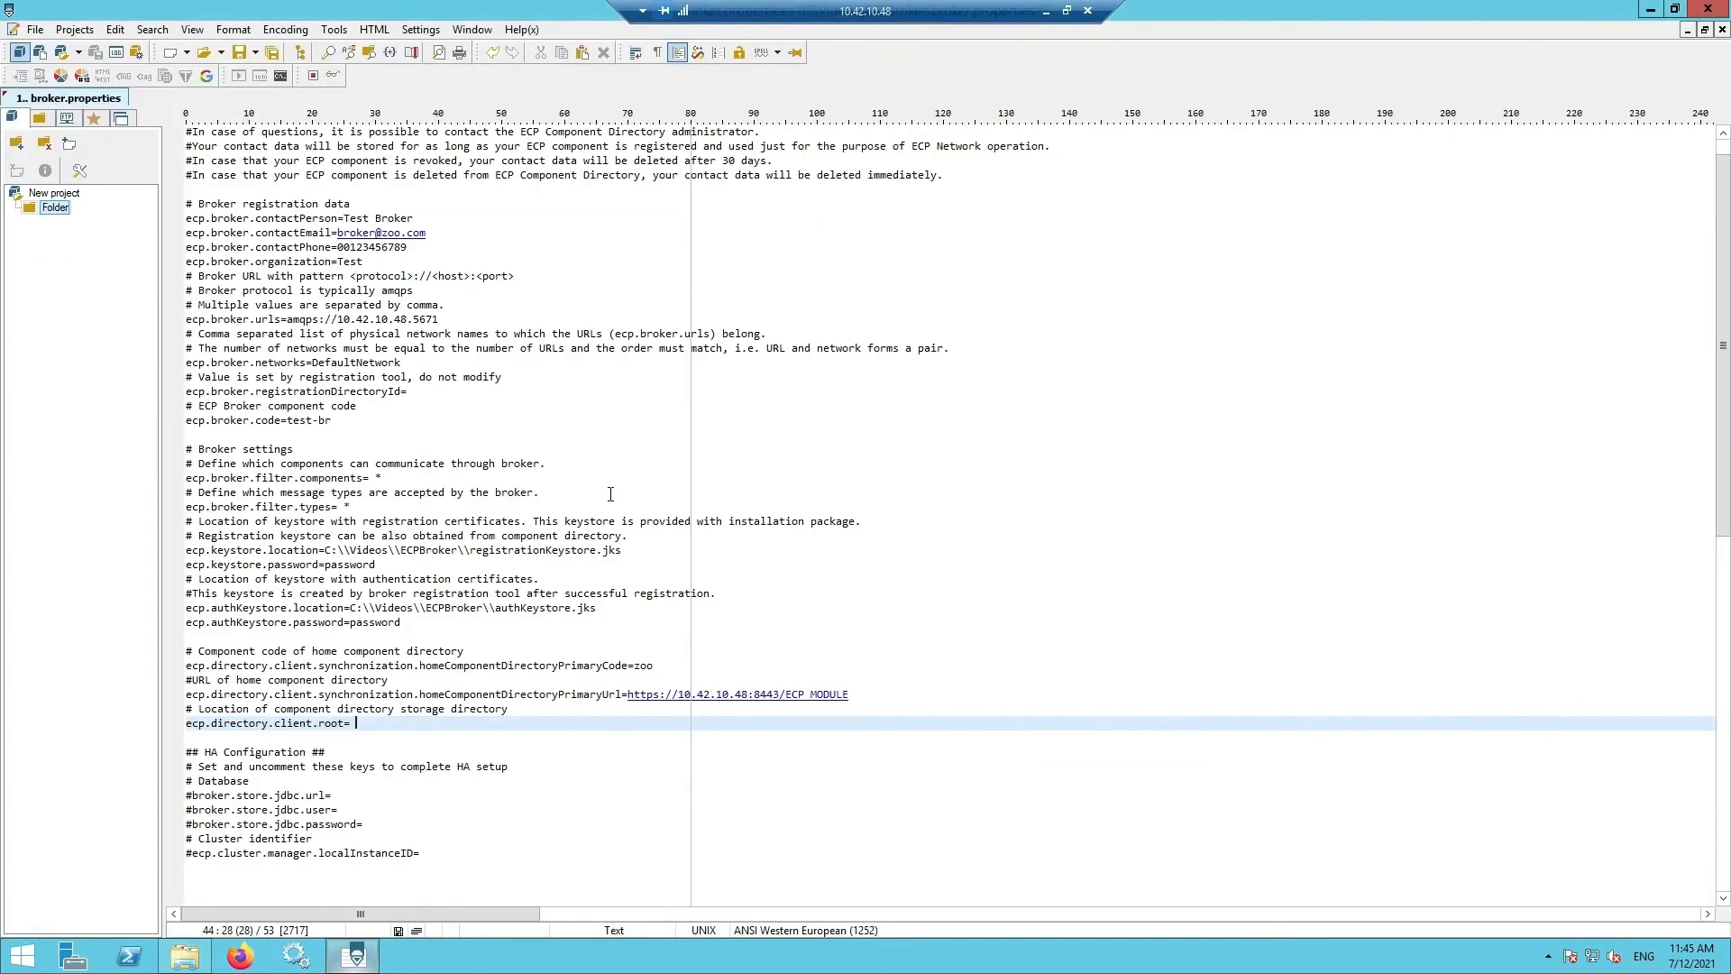
pyautogui.click(349, 723)
pyautogui.hotkey('ctrl', 'v')
pyautogui.write('\\\\cd')
pyautogui.hotkey('ctrl', 'Left')
pyautogui.hotkey('ctrl', 'Left')
pyautogui.write('\\')
pyautogui.hotkey('ctrl', 'Left')
pyautogui.hotkey('ctrl', 'Left')
pyautogui.write('\\')
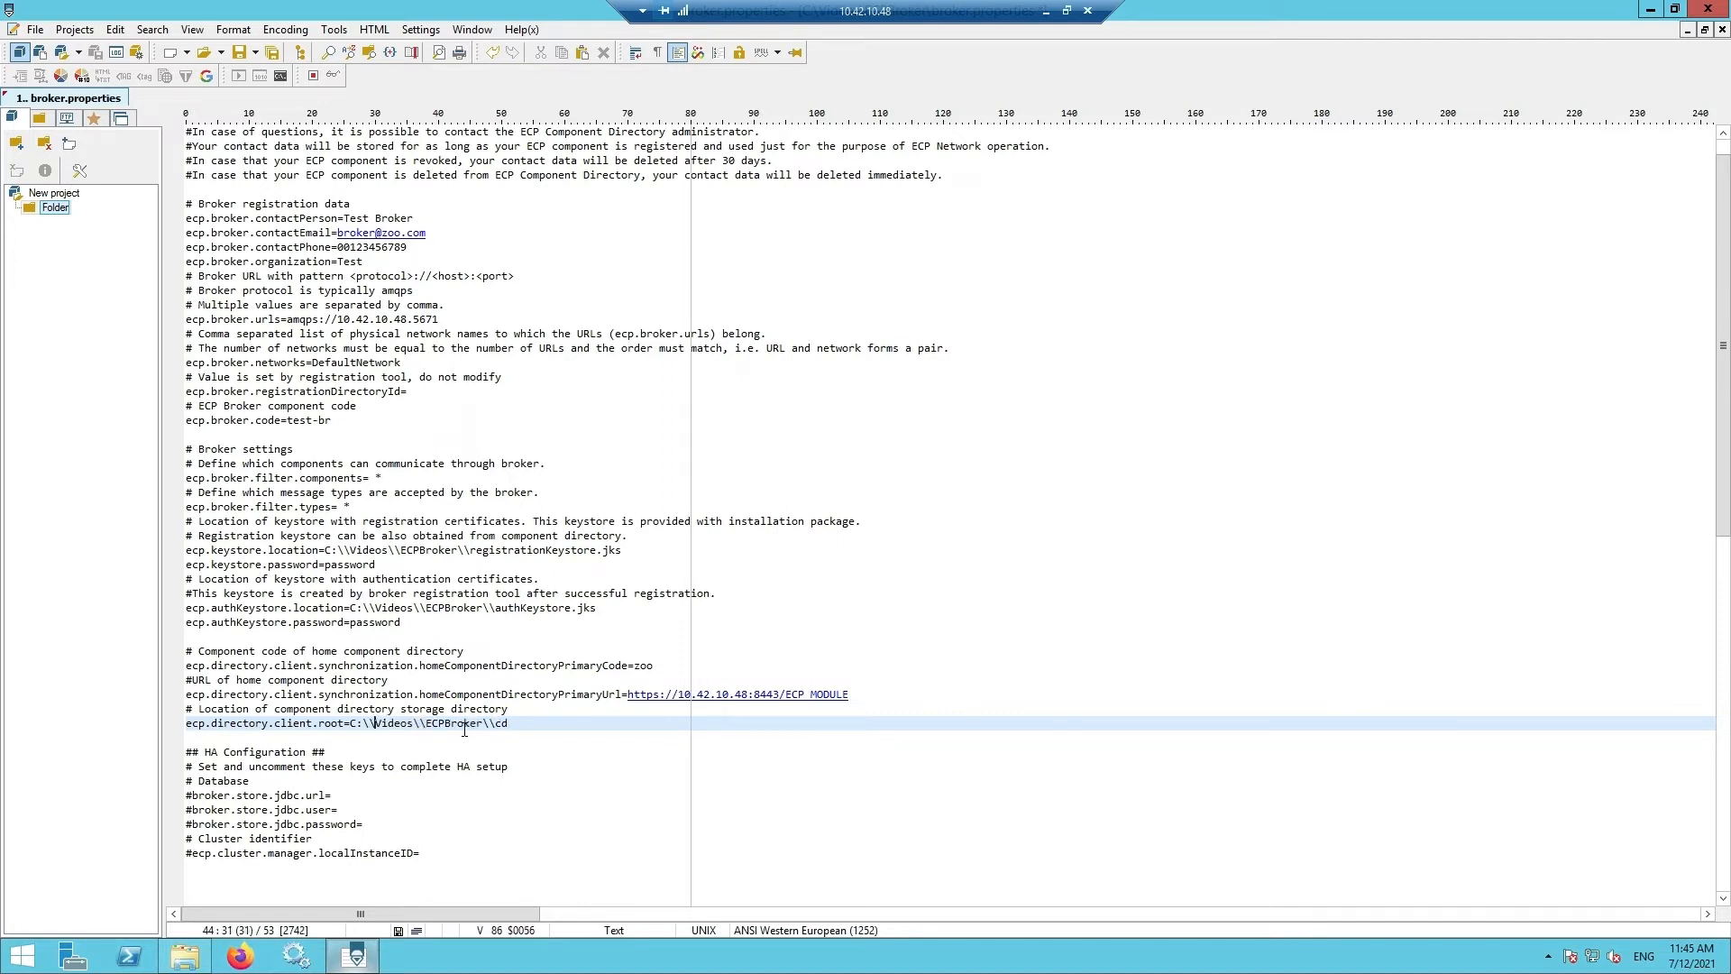
pyautogui.hotkey('ctrl', 's')
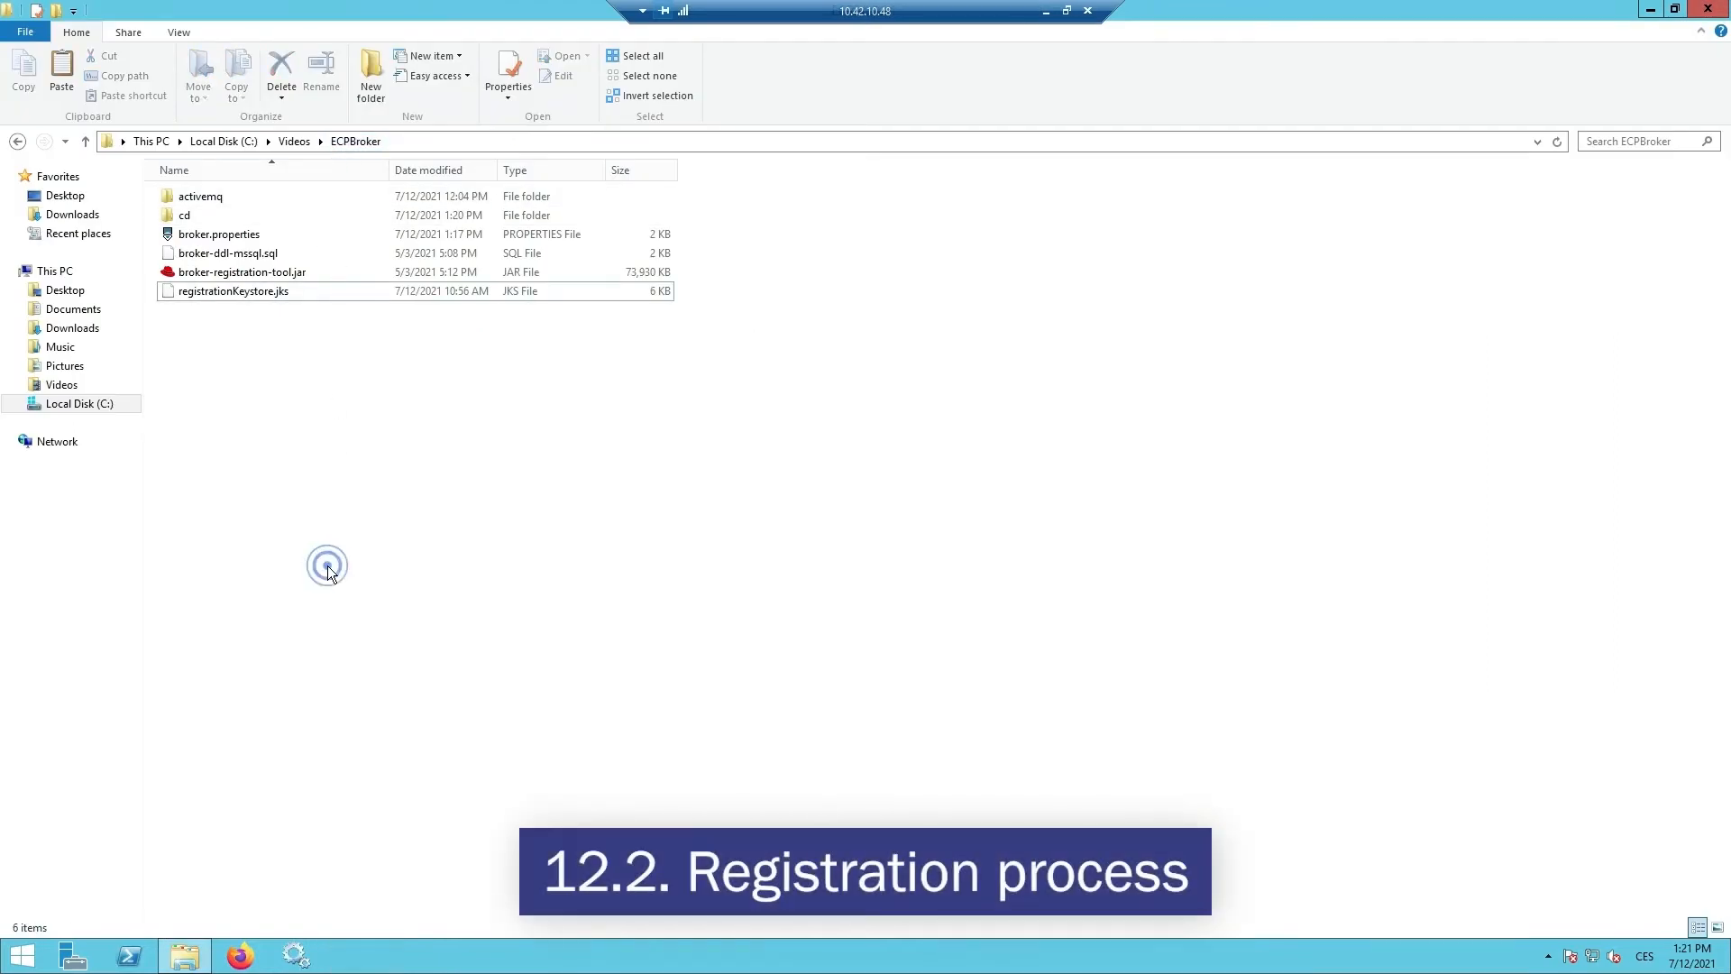
# - Launch an administrator Command Prompt with Win+R and maximize it to full height
pyautogui.press('super+r')
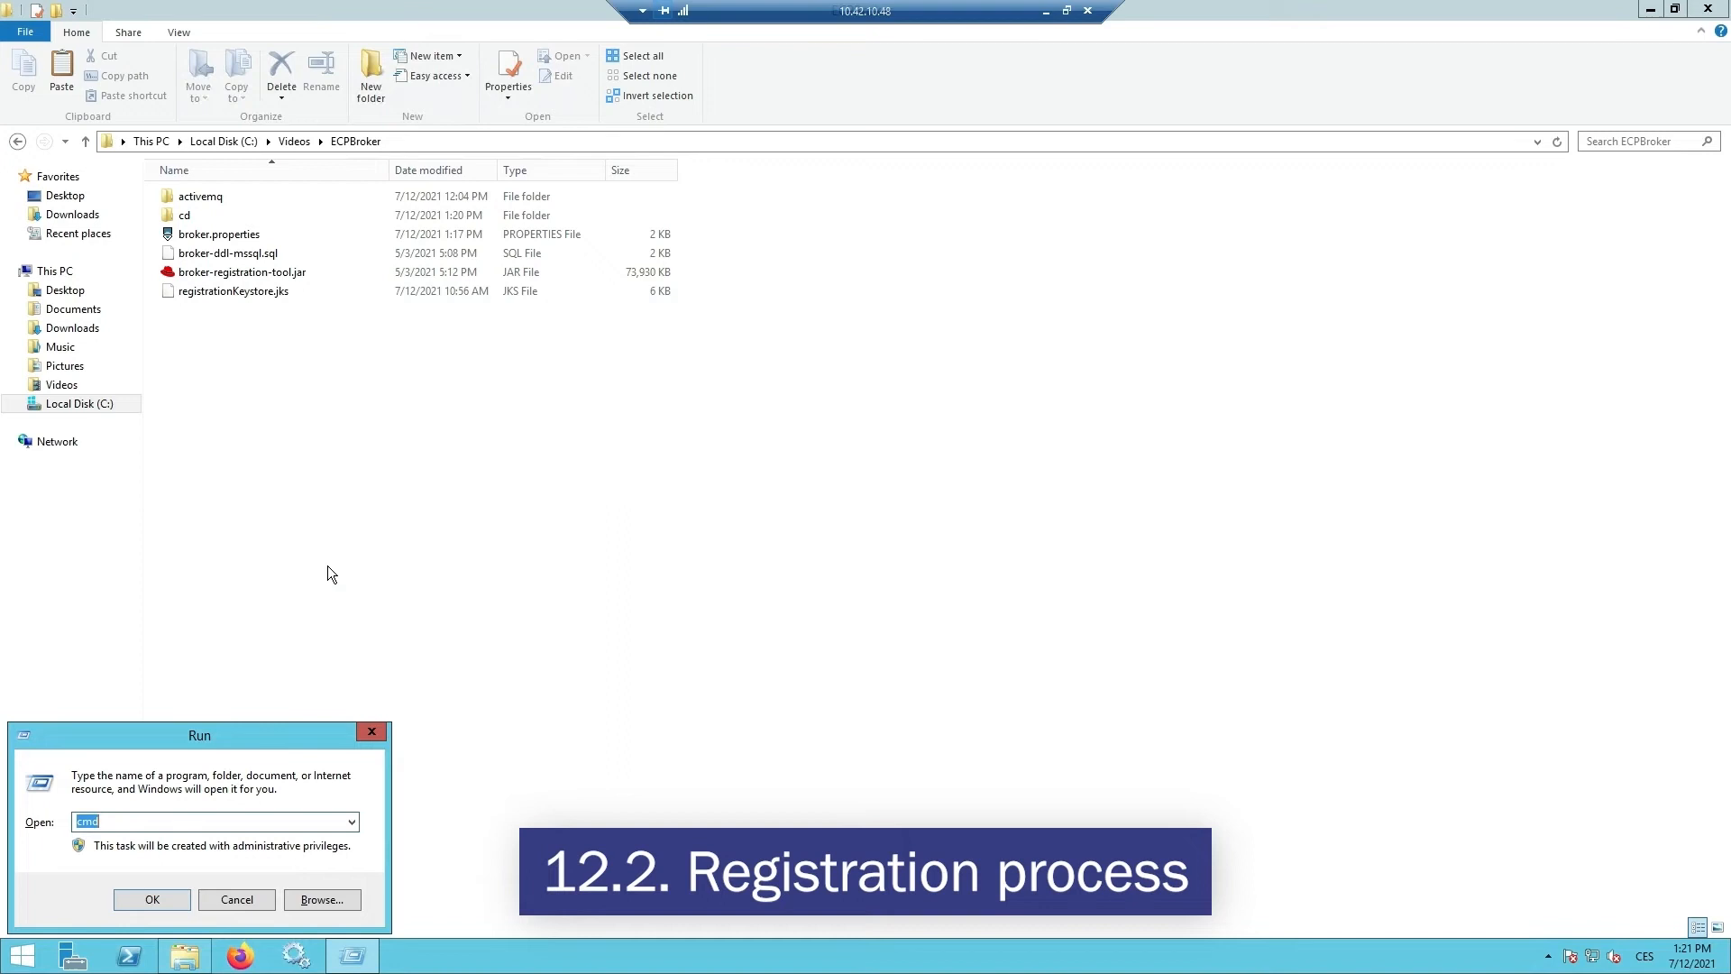
pyautogui.press('Return')
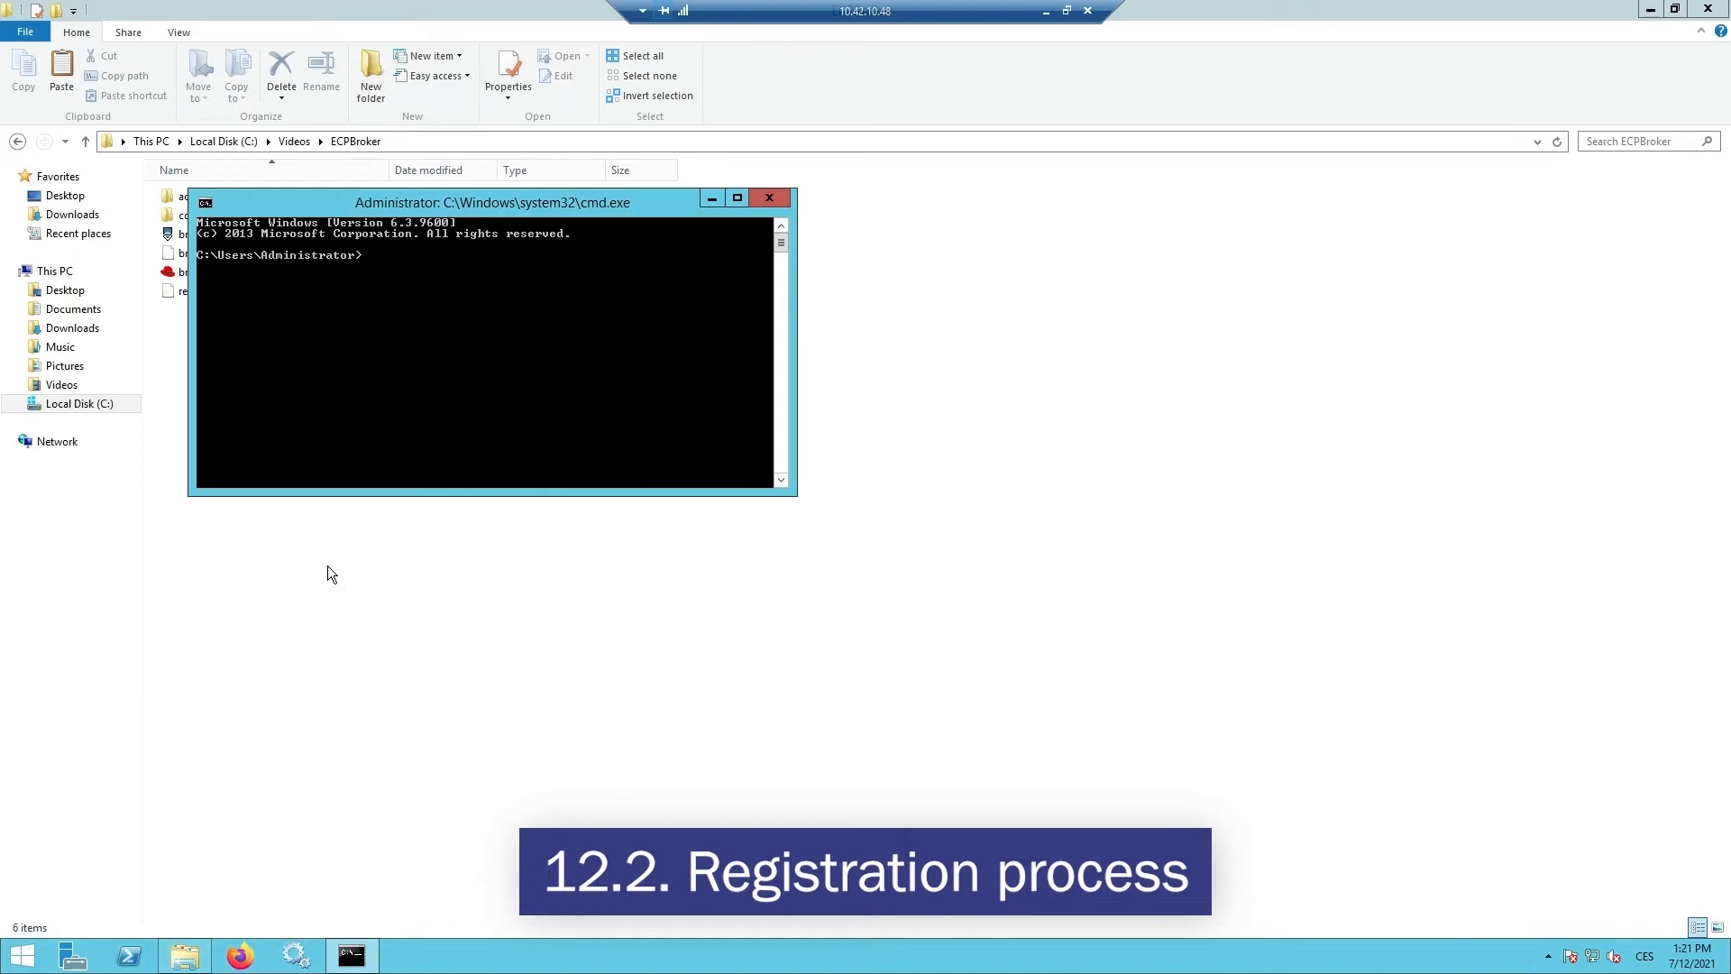
pyautogui.doubleClick(472, 204)
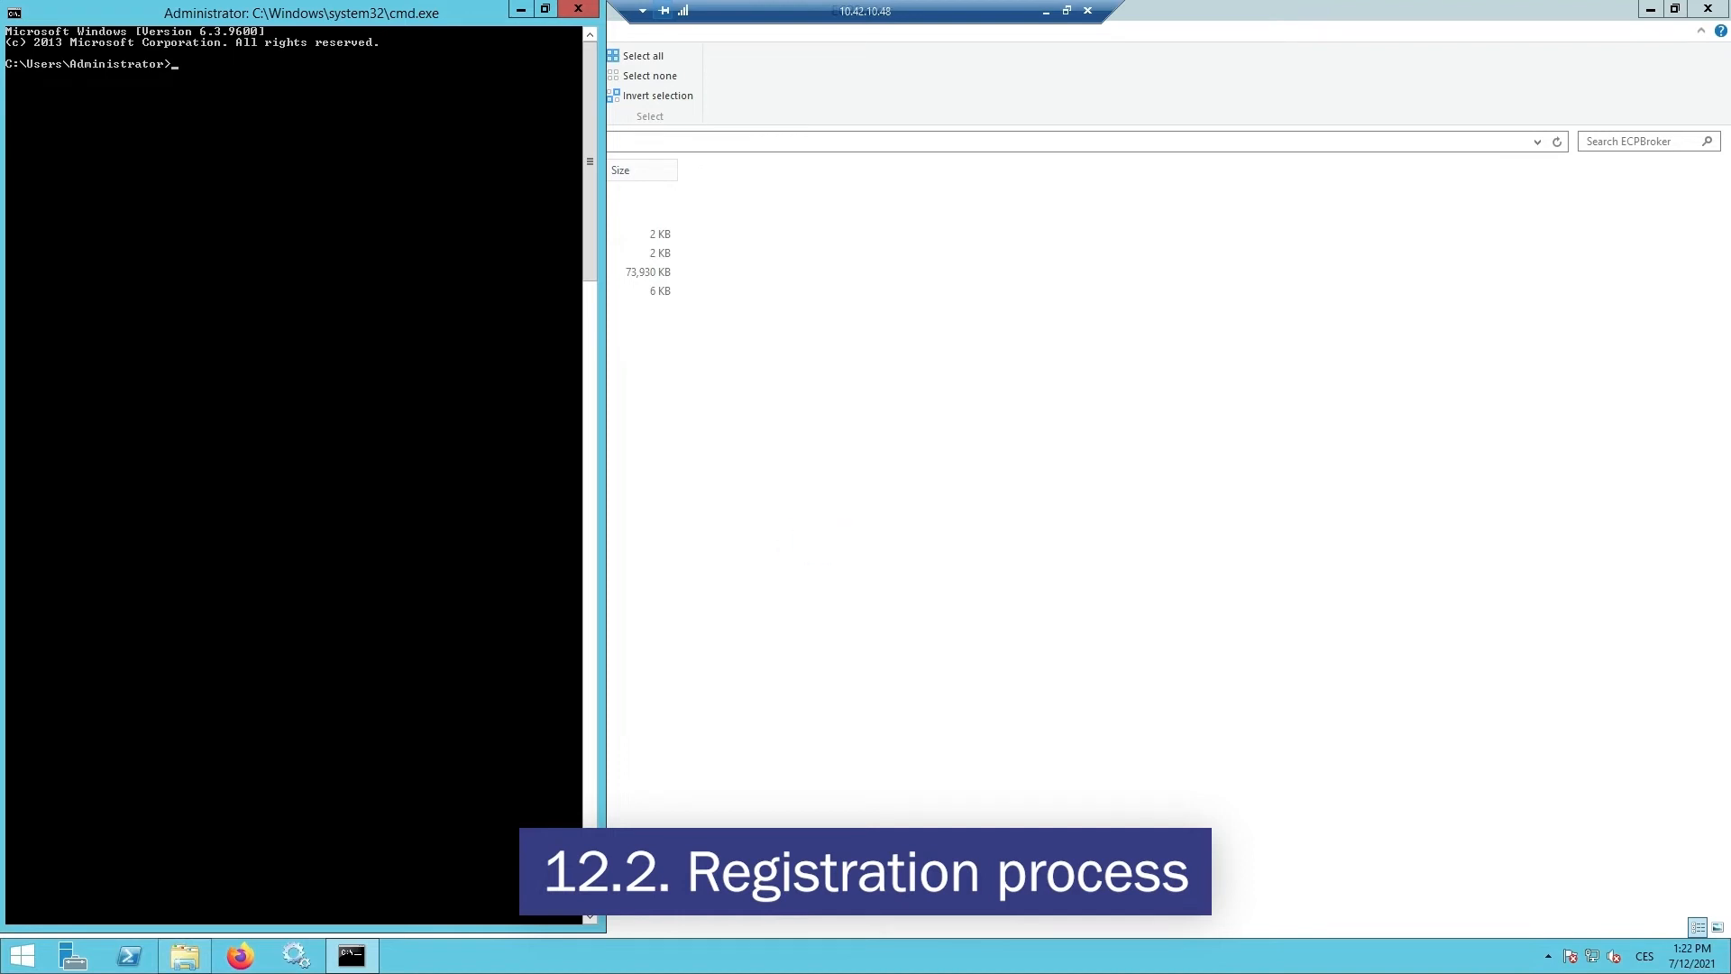
# - Paste and run the broker-registration-tool INITIAL_REGISTRATION command so the request reaches the component directory
pyautogui.rightClick(335, 210)
pyautogui.click(372, 259)
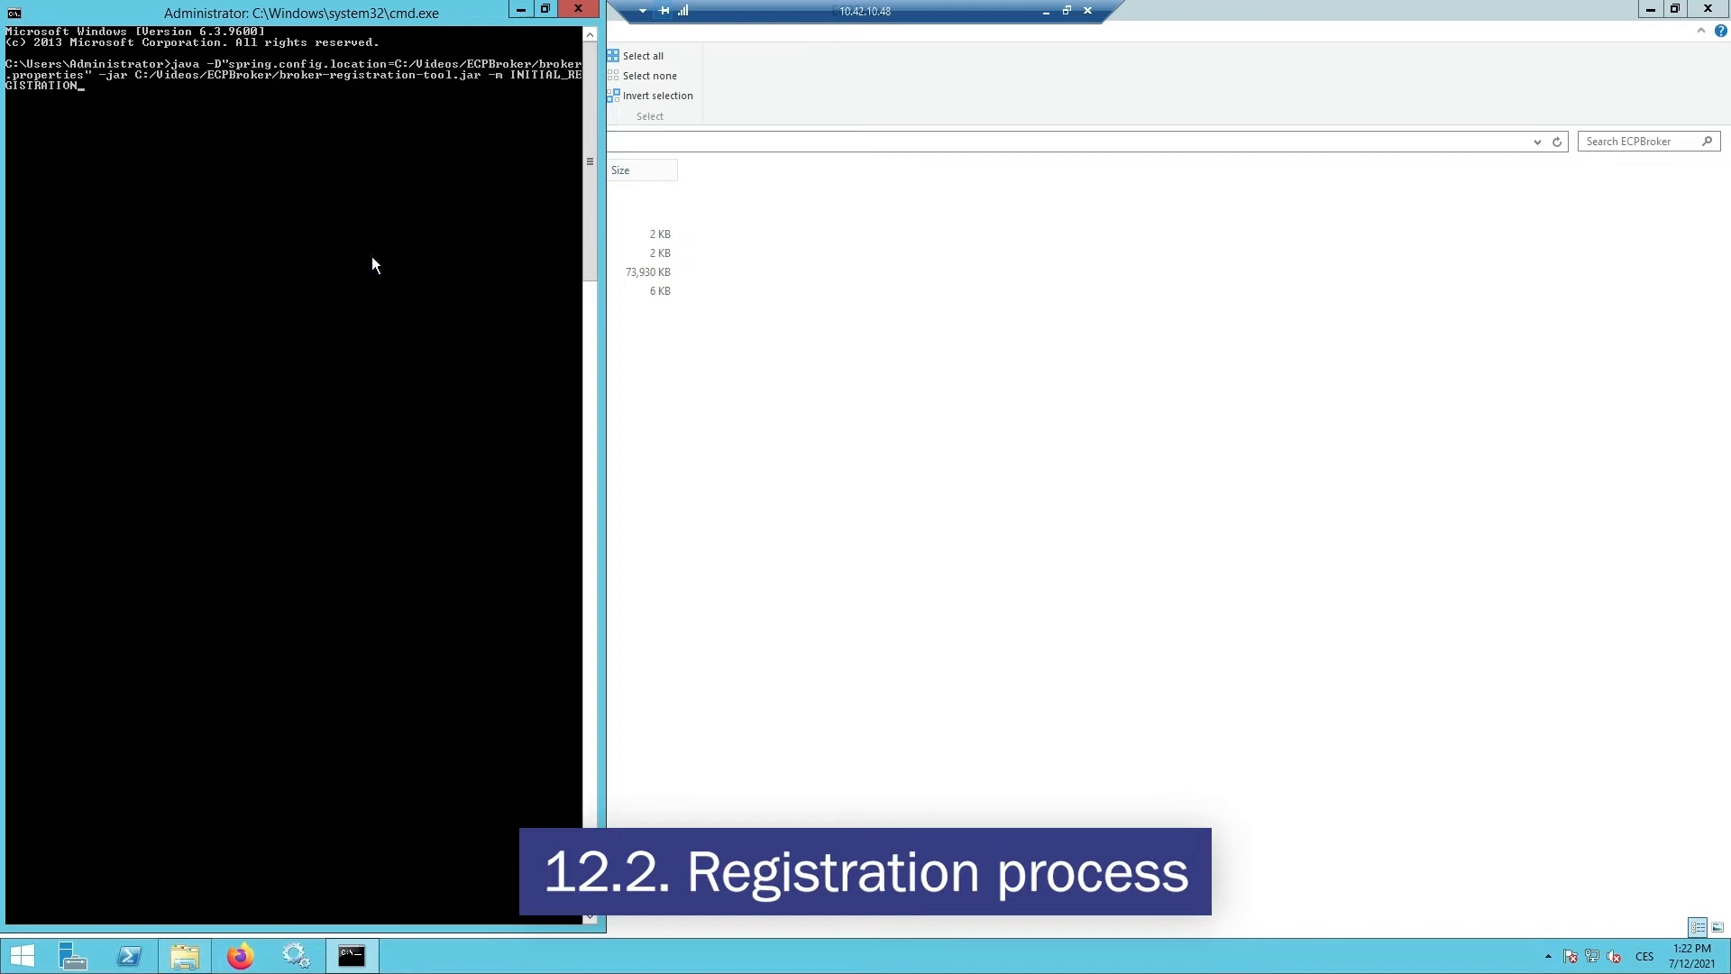
pyautogui.press('Return')
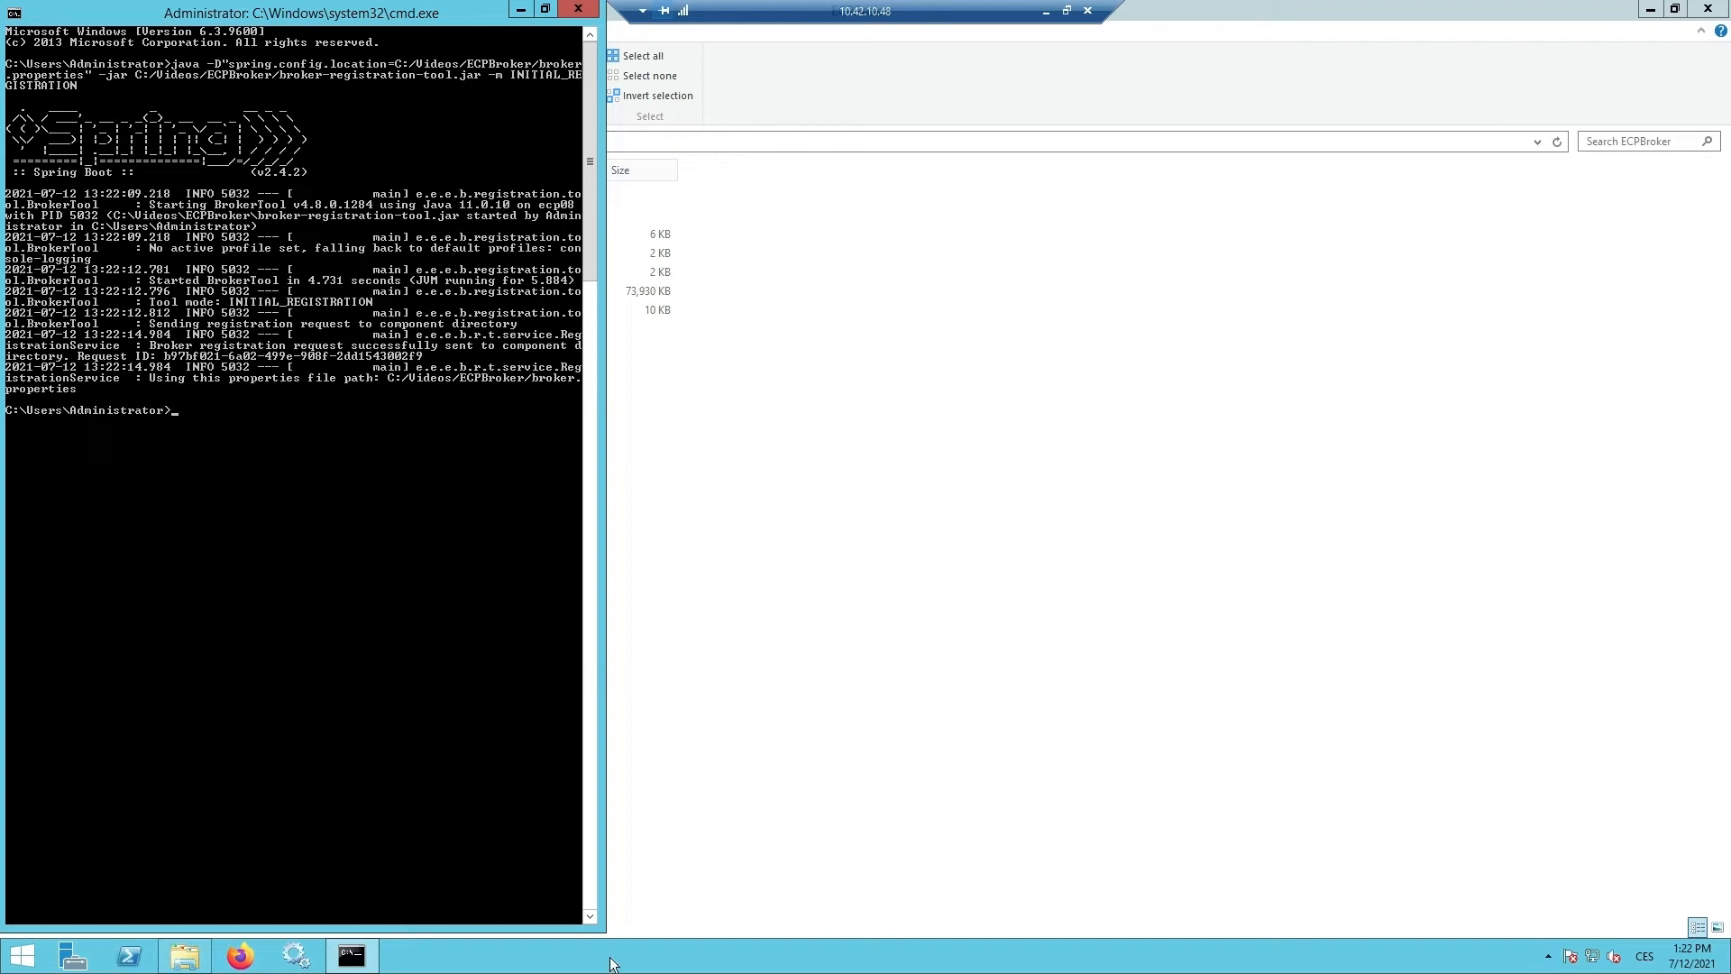
pyautogui.click(725, 239)
pyautogui.click(649, 420)
pyautogui.click(92, 560)
pyautogui.rightClick(184, 410)
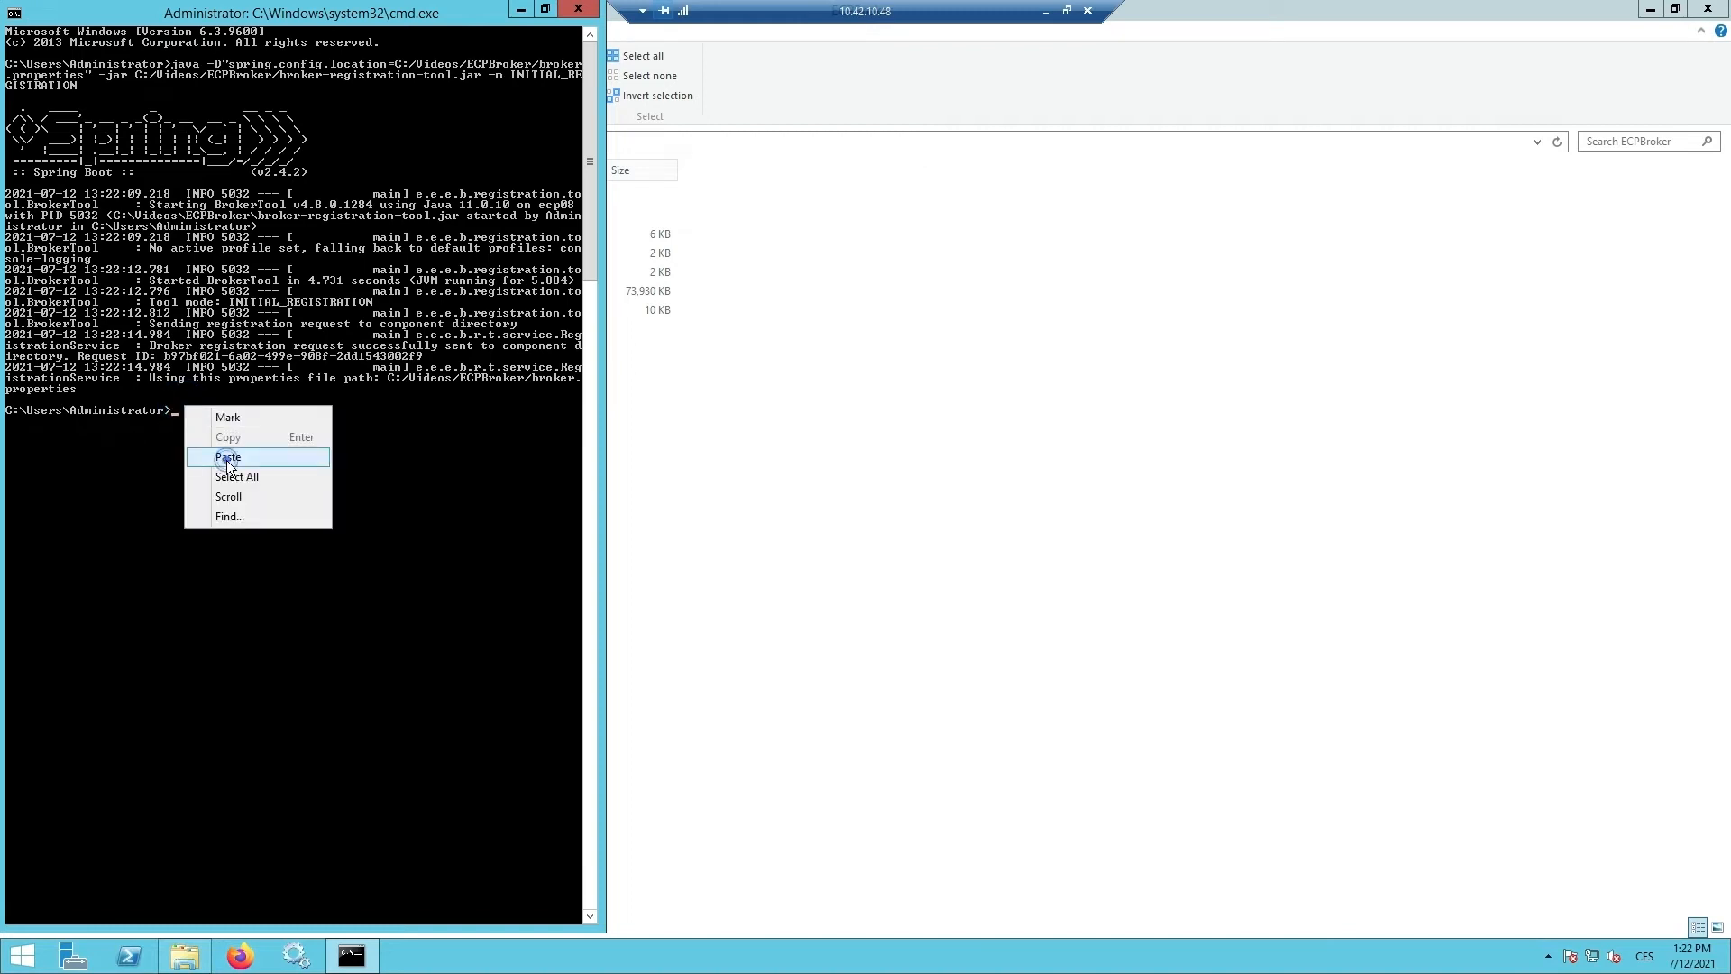
# - Run the CHECK_REGISTRATION_STATUS command to confirm registration is approved and the certificate stored
pyautogui.click(225, 458)
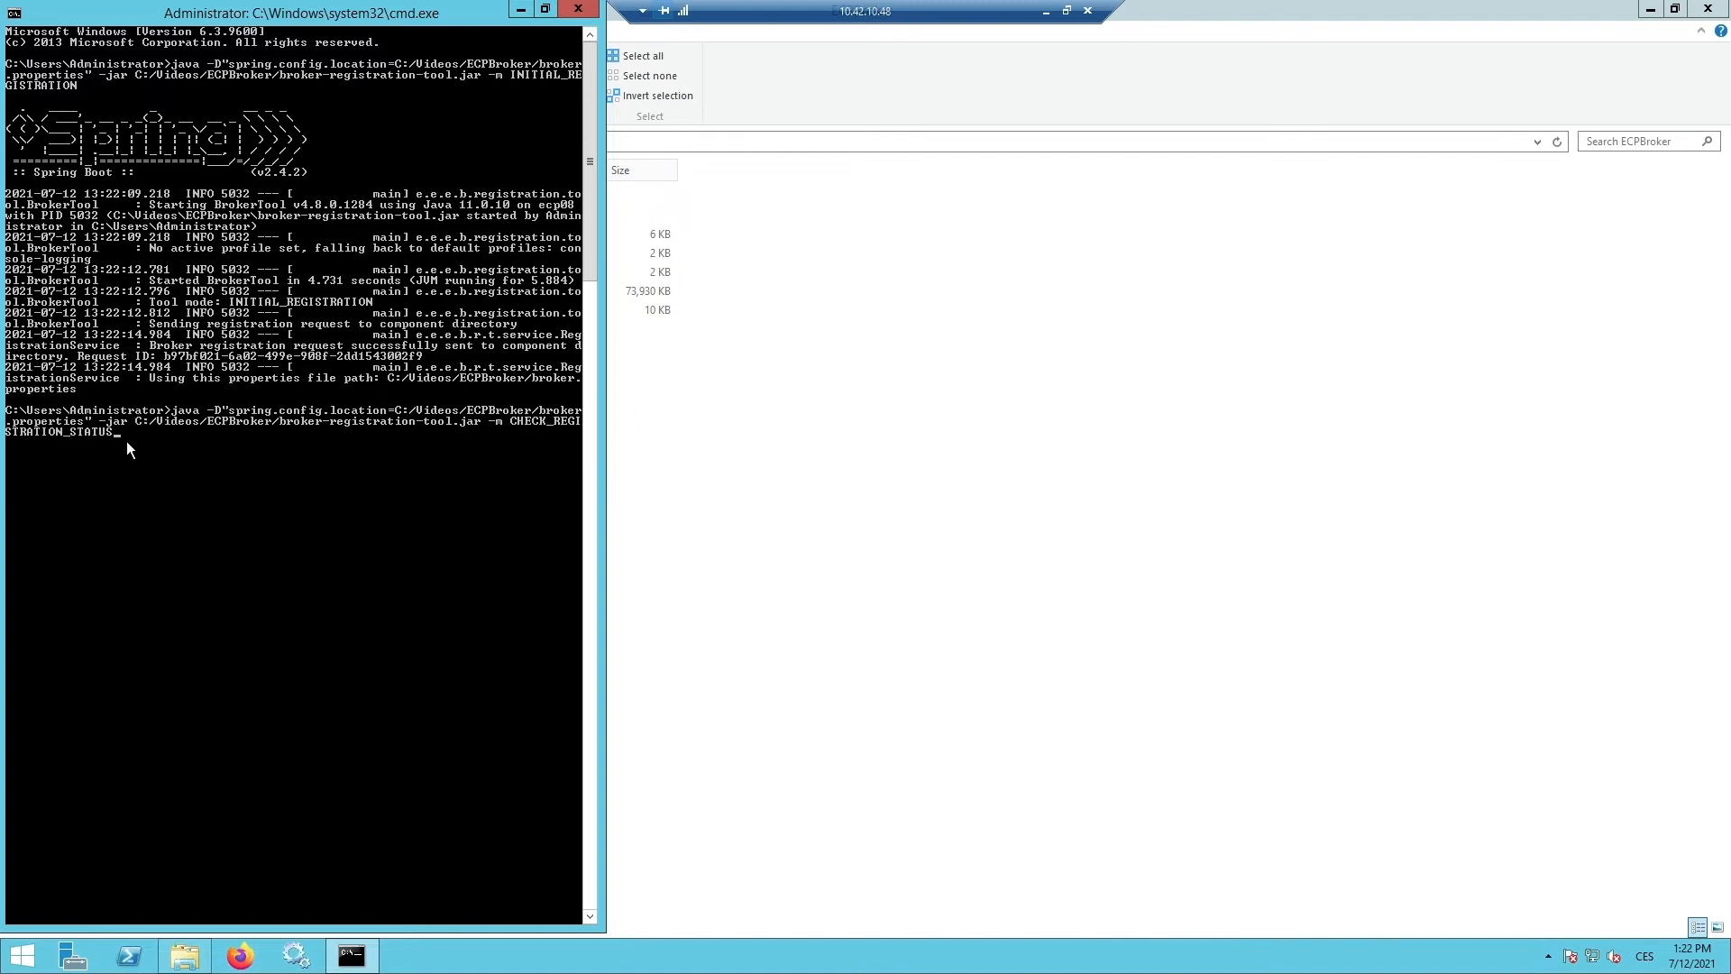
pyautogui.press('Return')
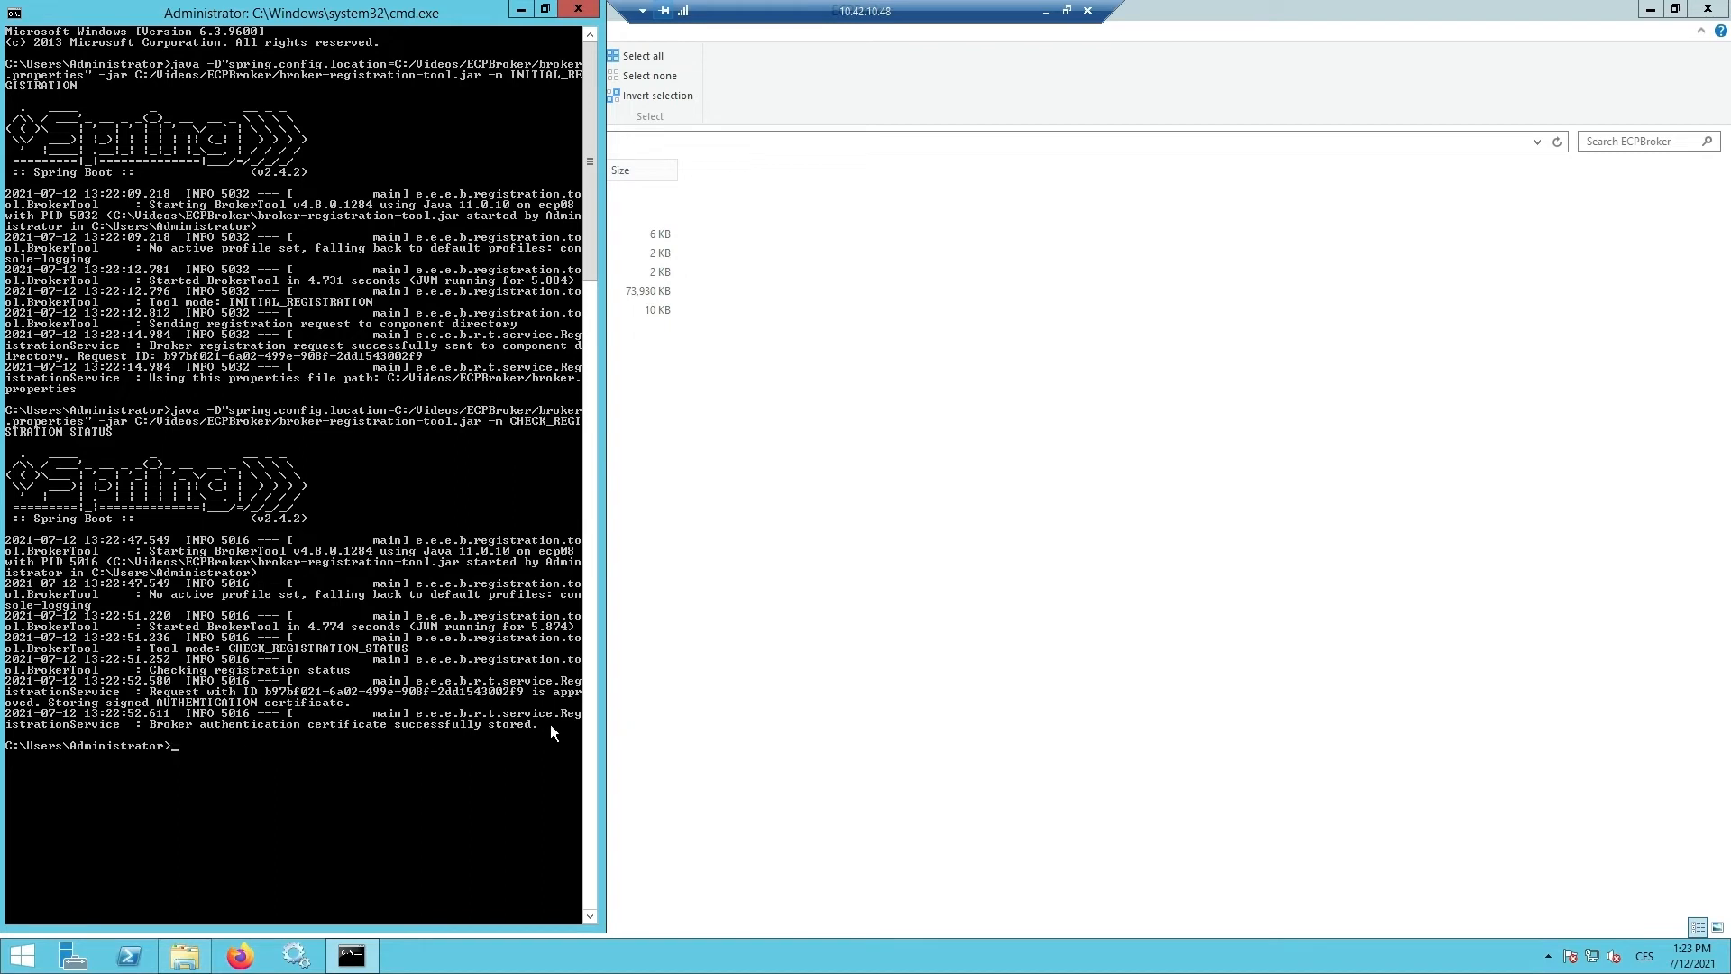
pyautogui.click(794, 577)
# - Paste and run the PUSH_CONFIGURATION command to push the broker configuration
pyautogui.rightClick(242, 726)
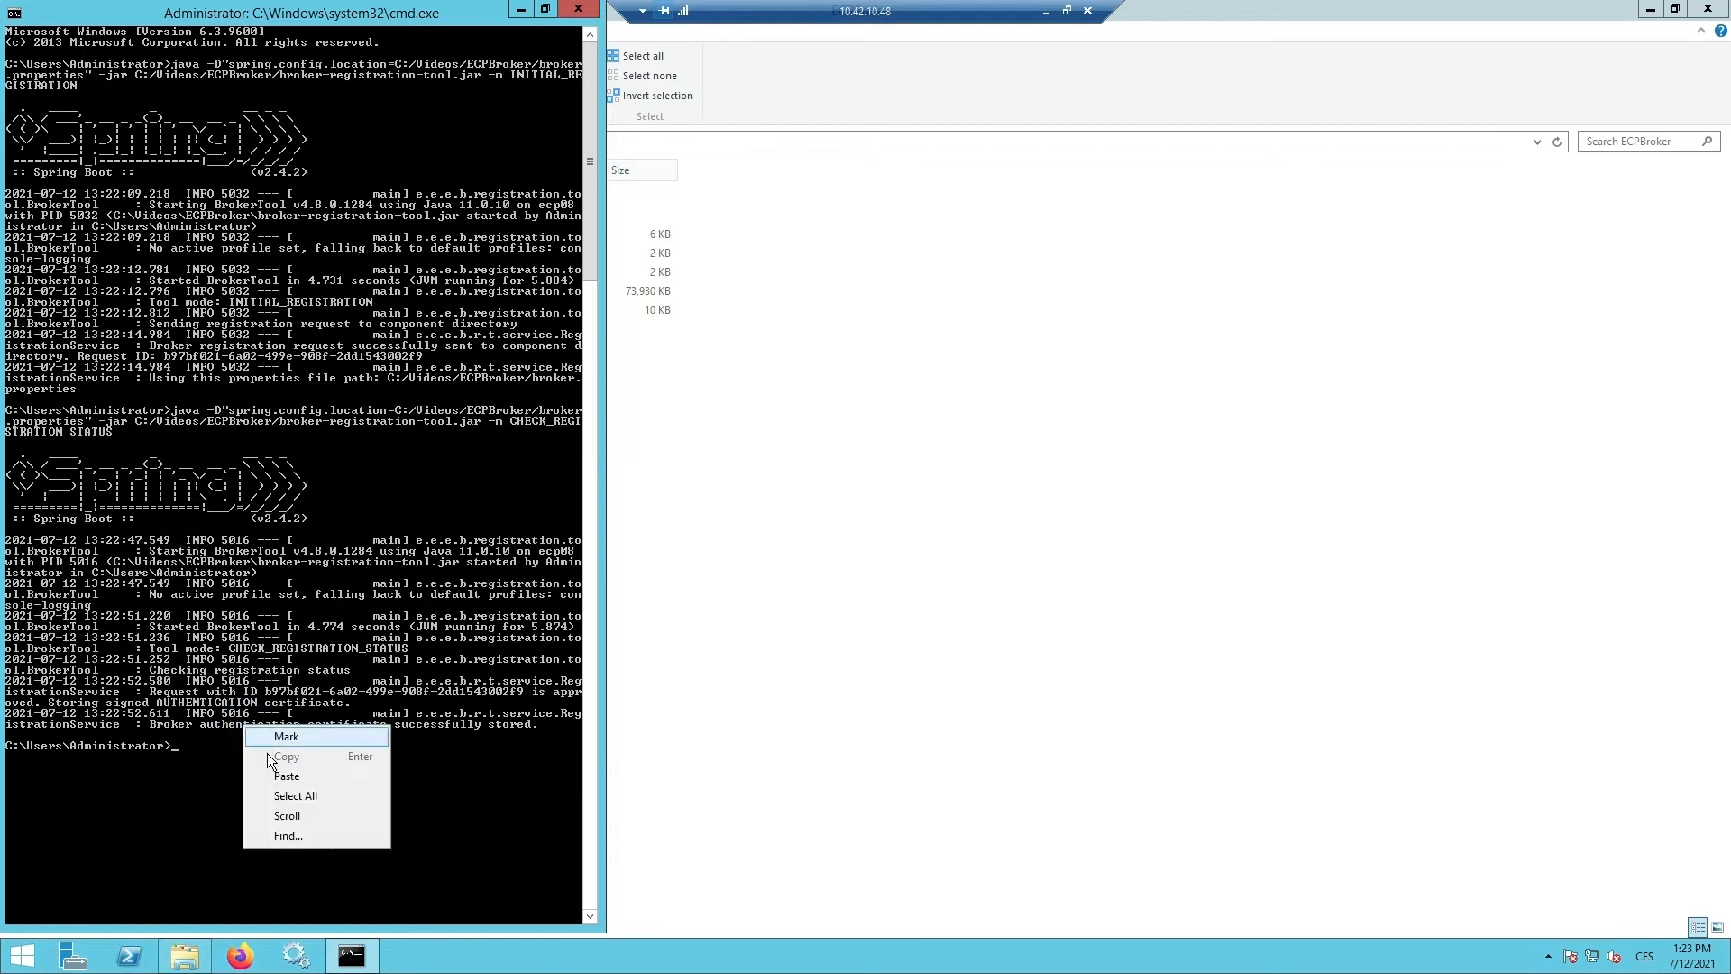
pyautogui.click(273, 772)
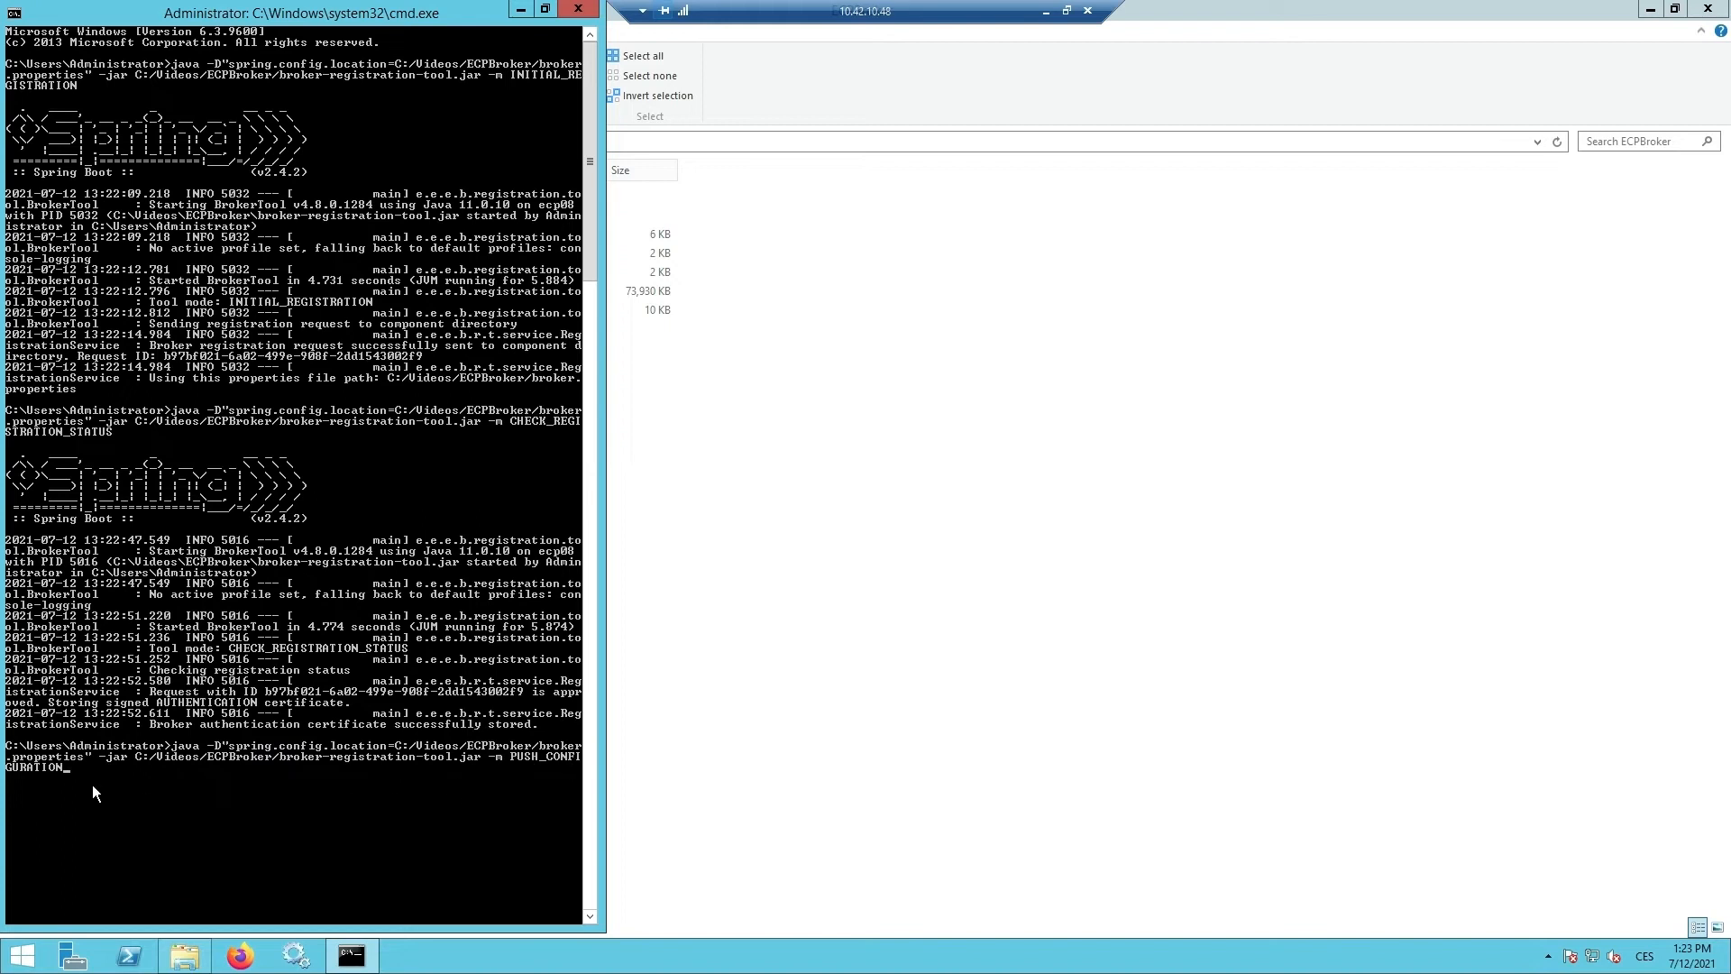
pyautogui.press('Return')
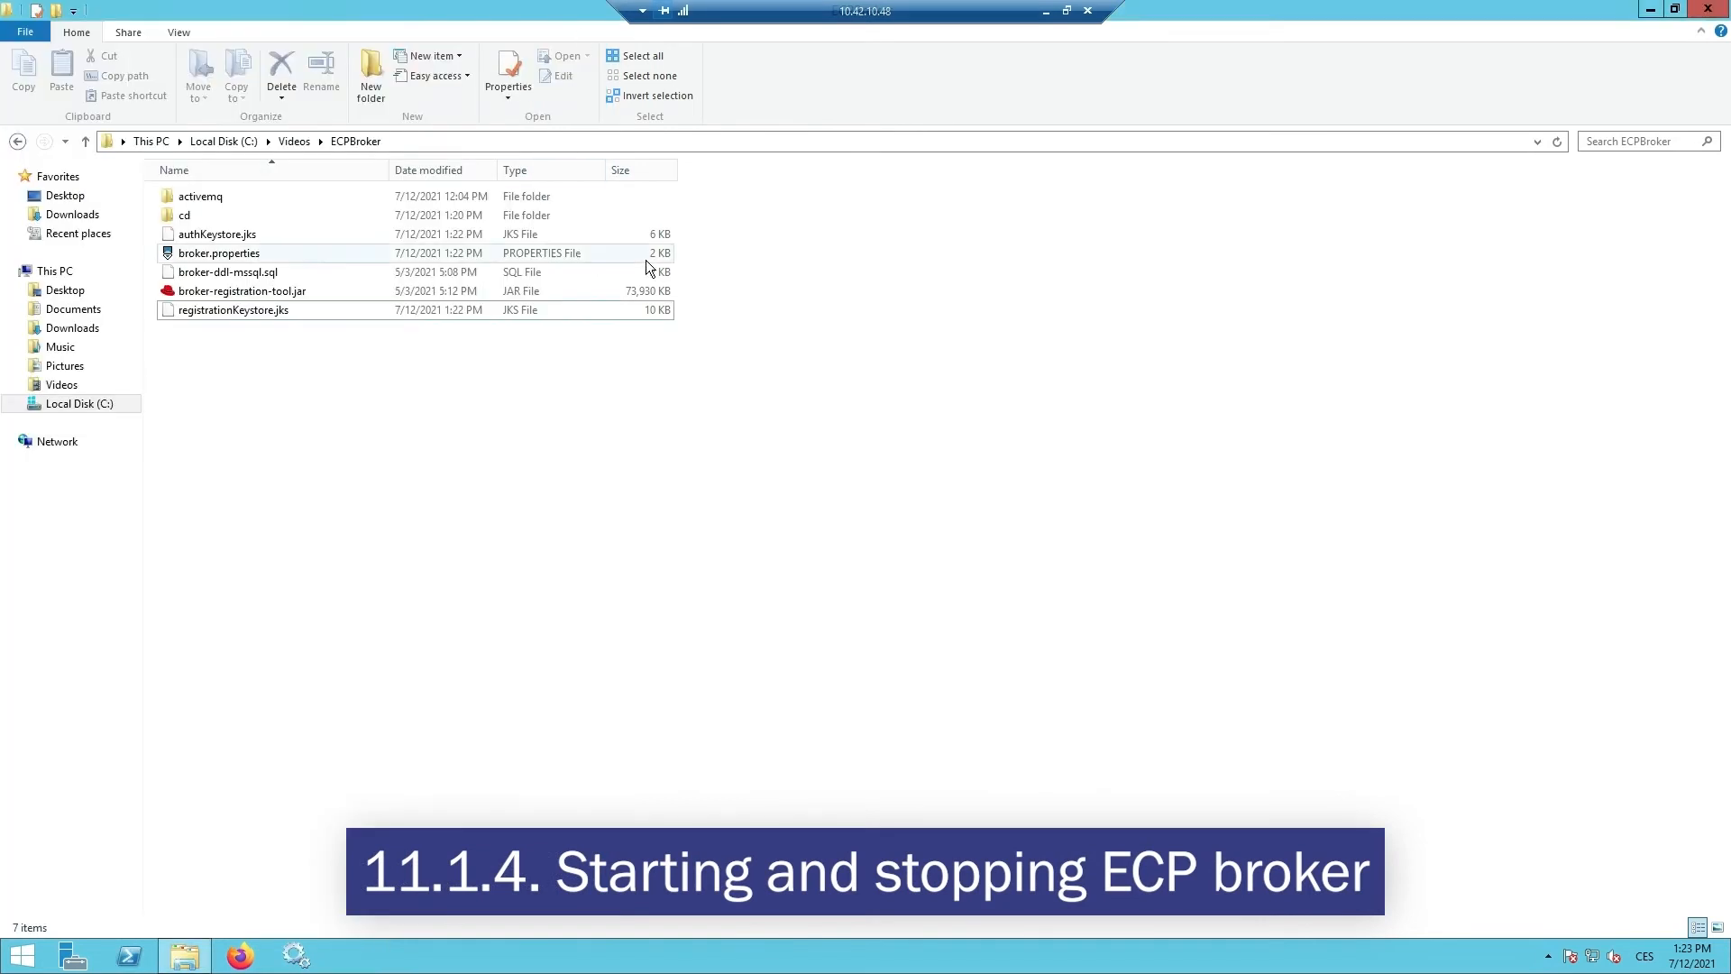
# - Open activemq\bin\win64\wrapper.conf from the ECPBroker folder in PSPad
pyautogui.doubleClick(219, 191)
pyautogui.doubleClick(209, 196)
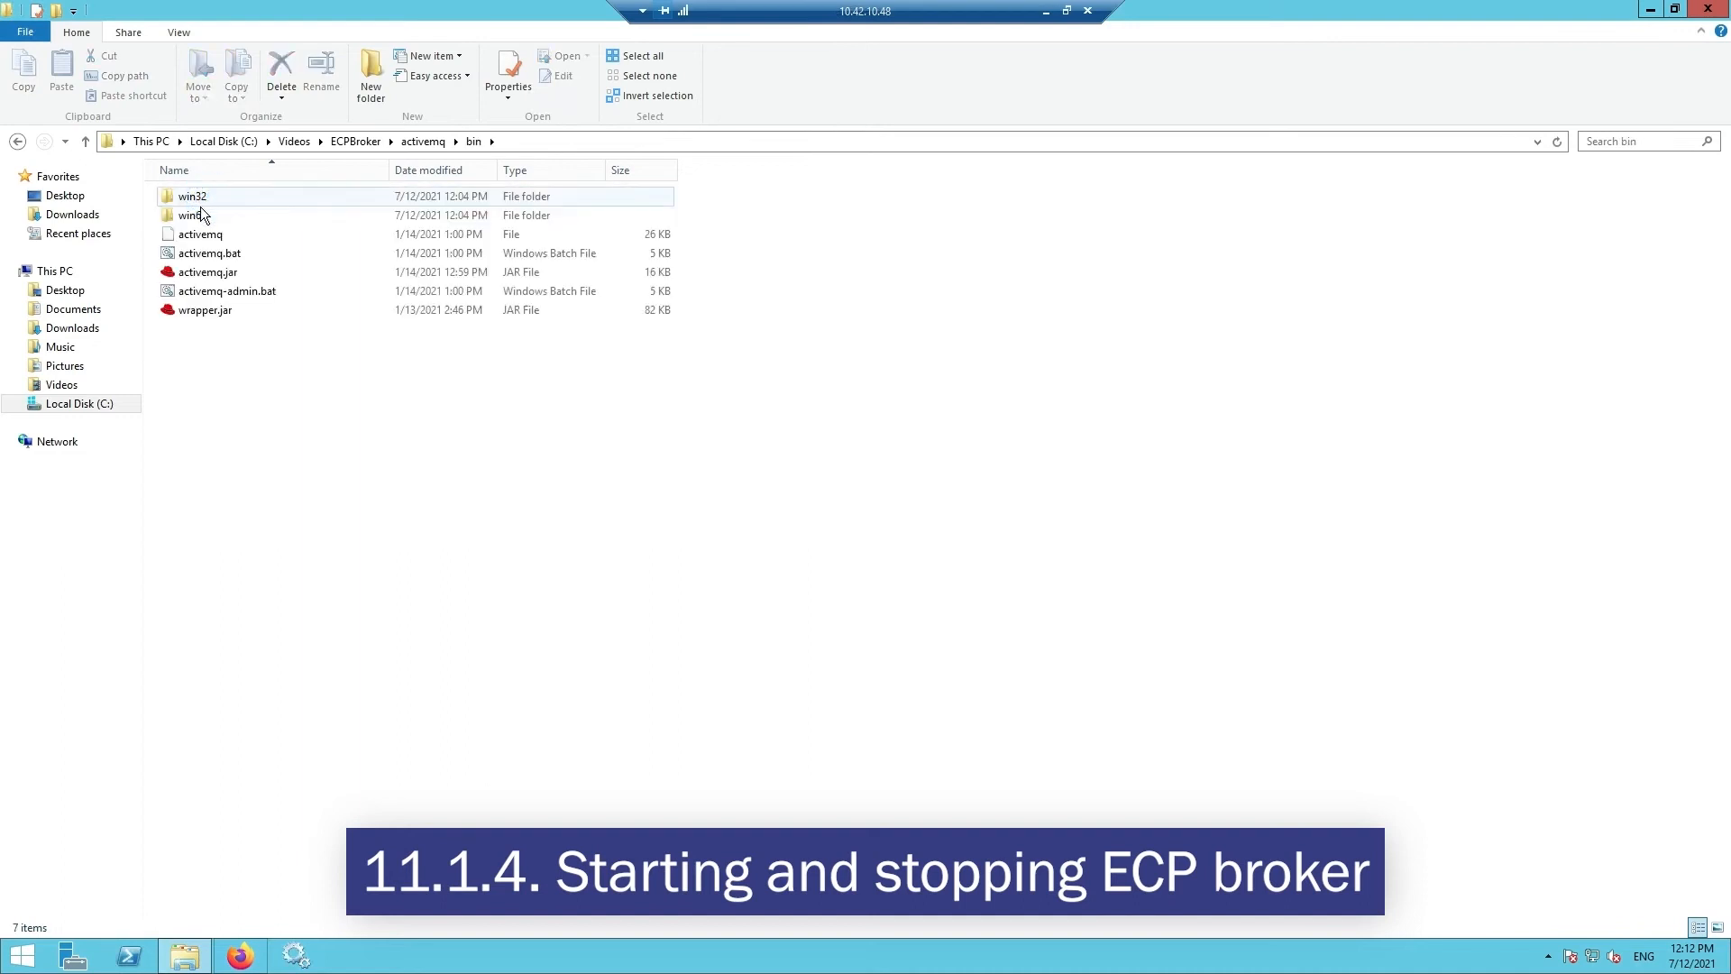
pyautogui.doubleClick(199, 217)
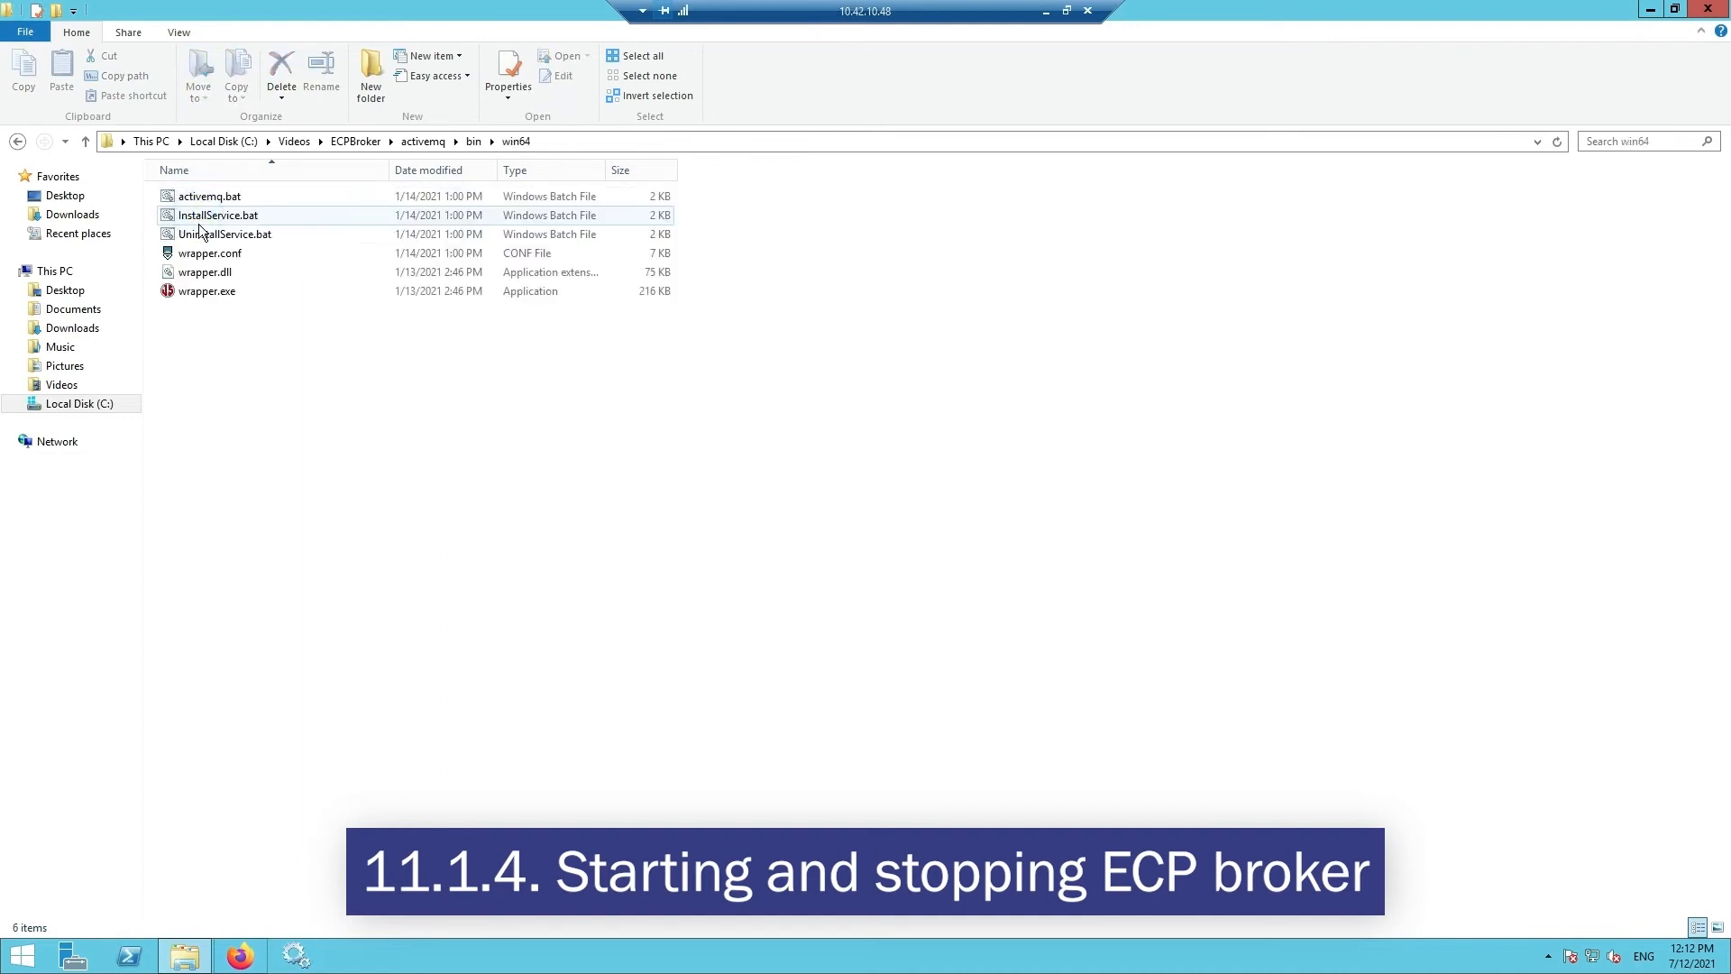
pyautogui.doubleClick(212, 256)
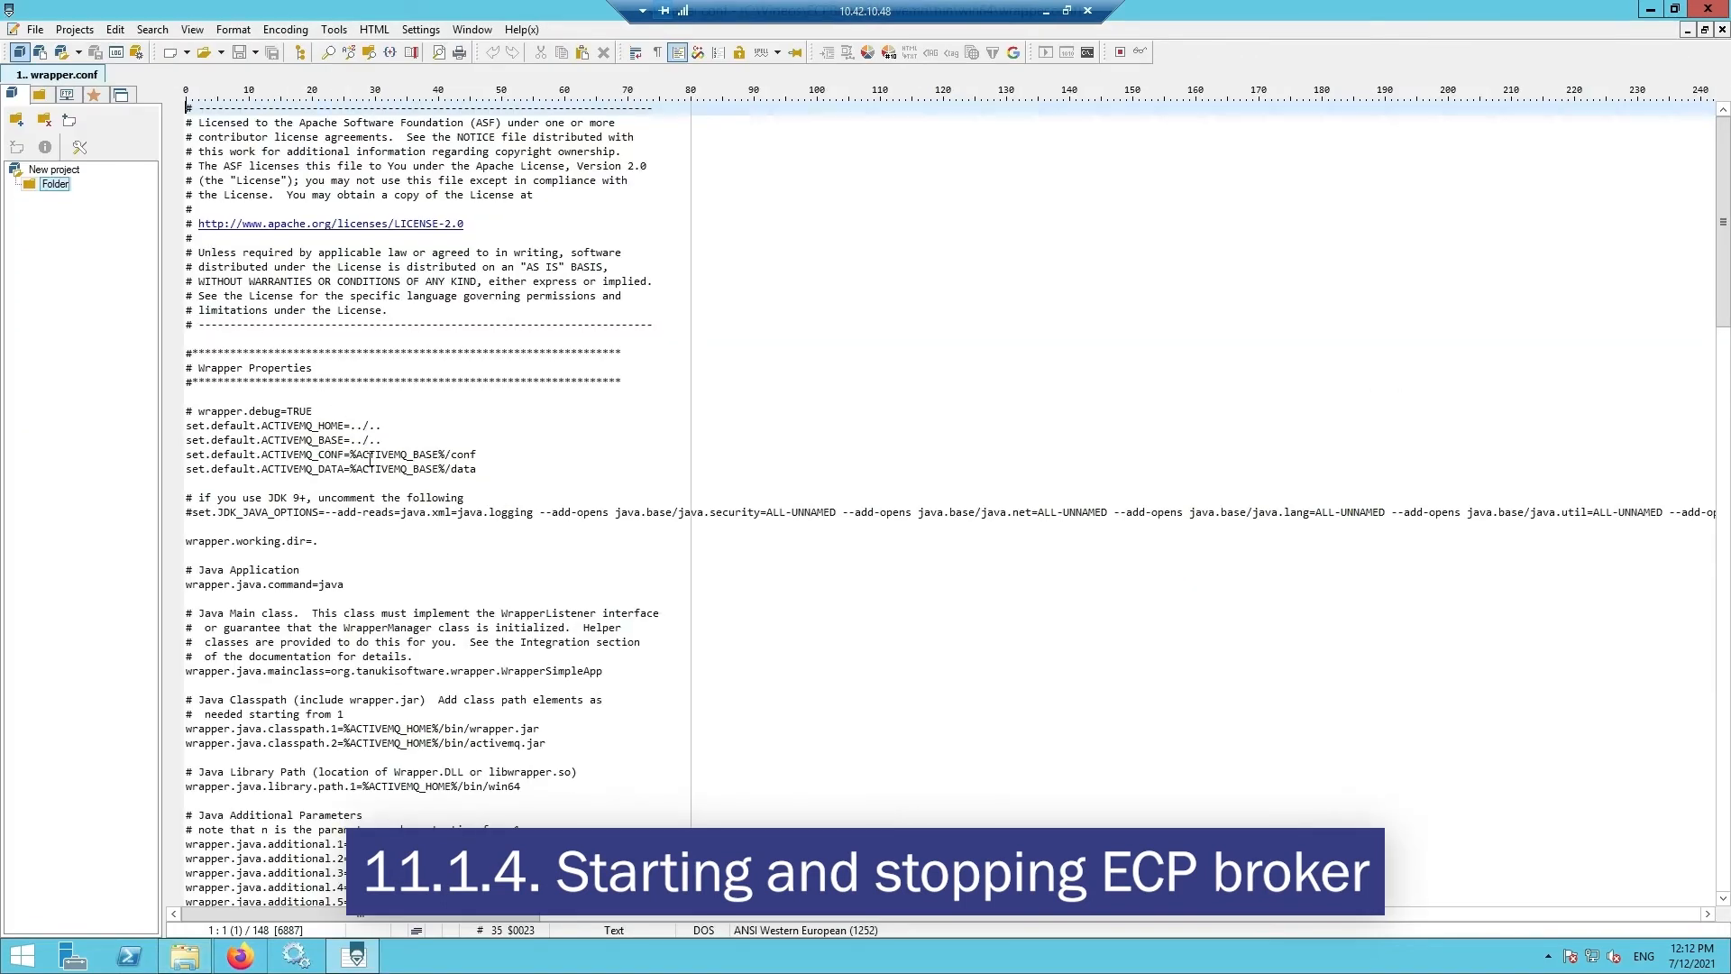
# - Insert wrapper.java.additional.13=-Decp.directory.client.root= on a new line after the additional.12 entry
pyautogui.scroll(-5, 369, 460)
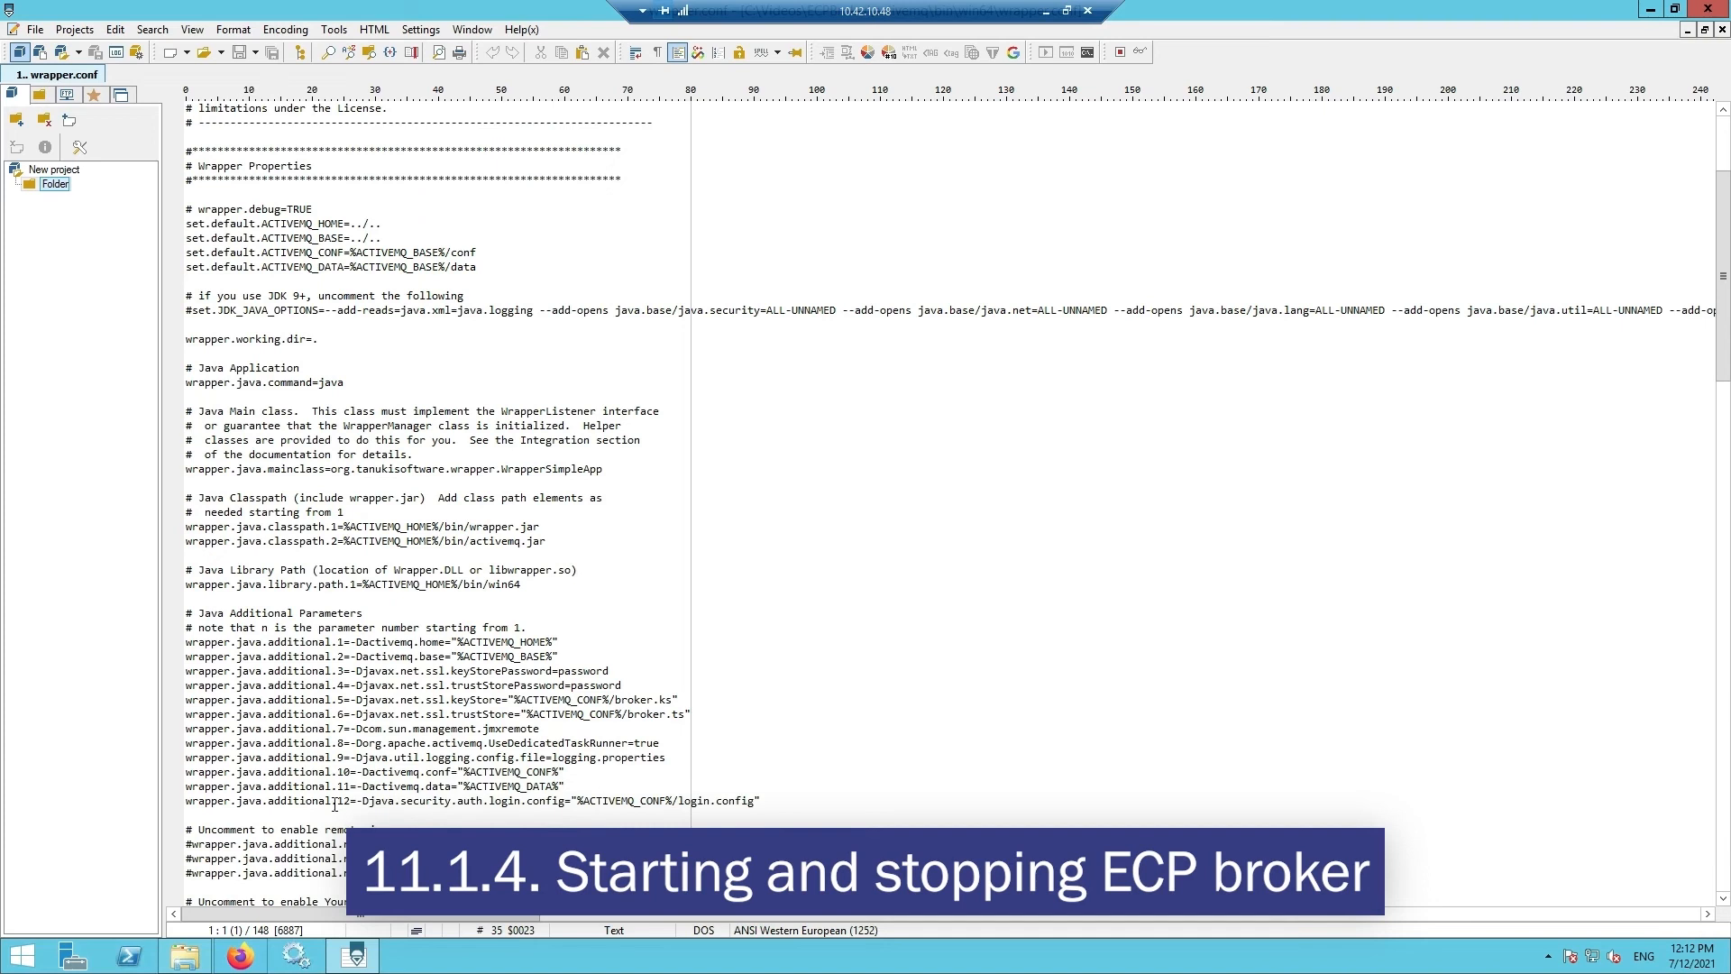
pyautogui.click(769, 801)
pyautogui.press('Return')
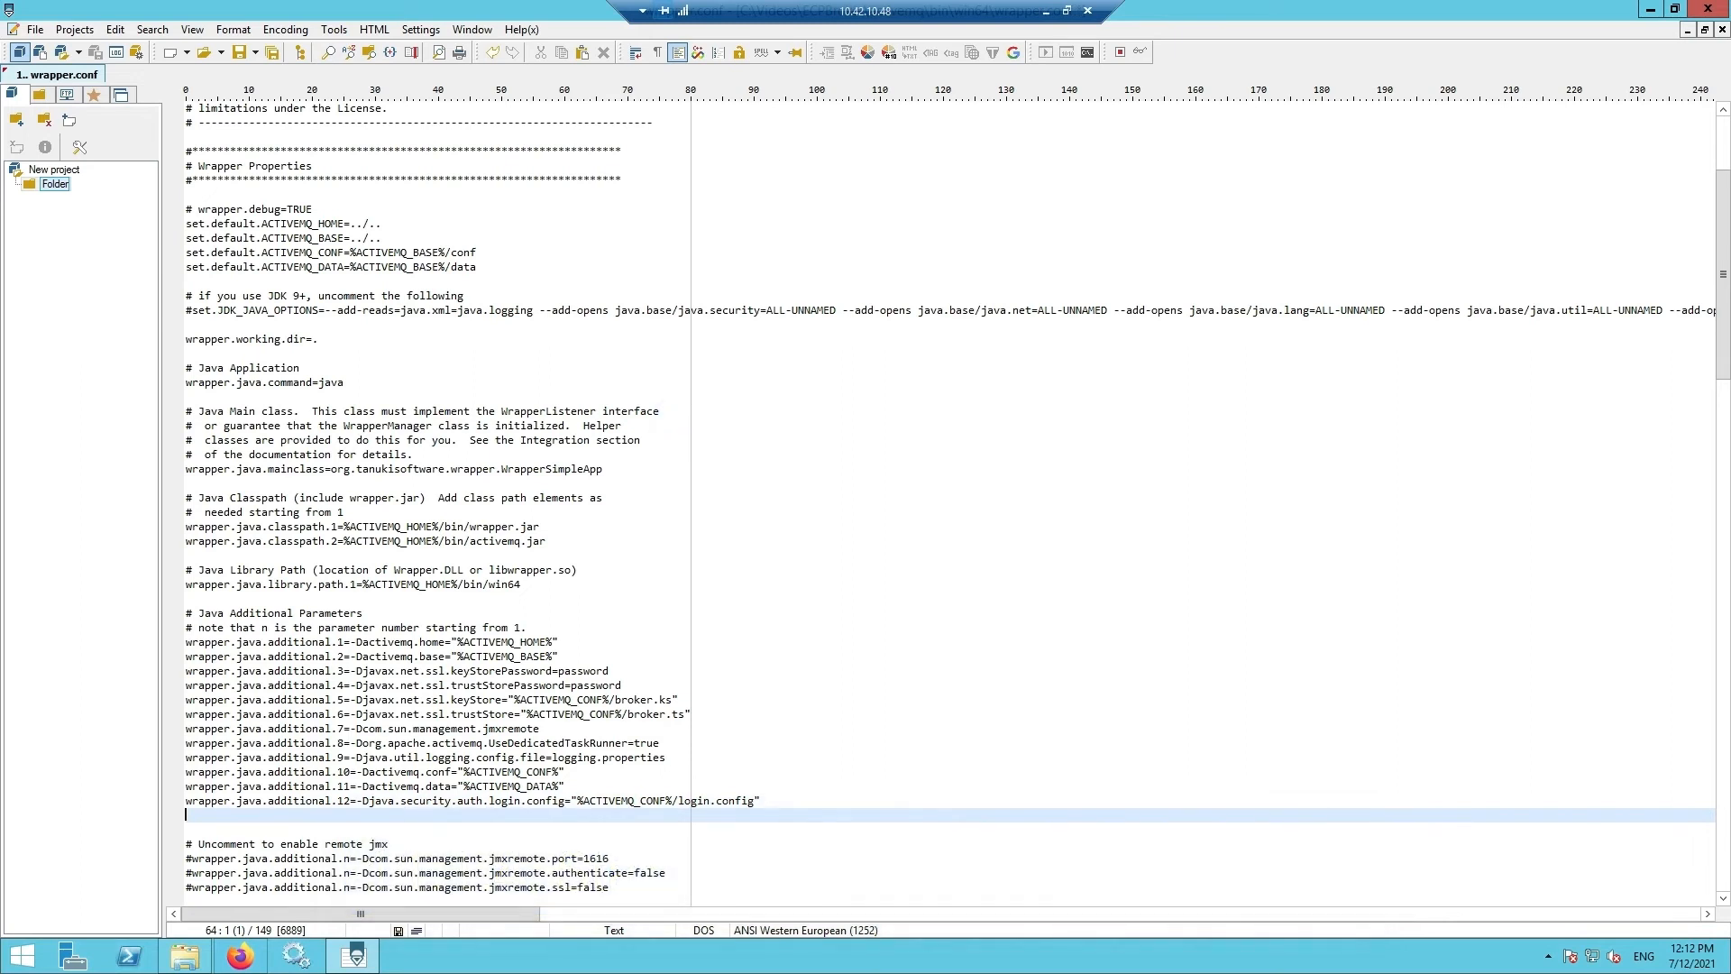
pyautogui.click(191, 816)
pyautogui.write('wrapper.java.additional.13=-Decp.directory.client.root=')
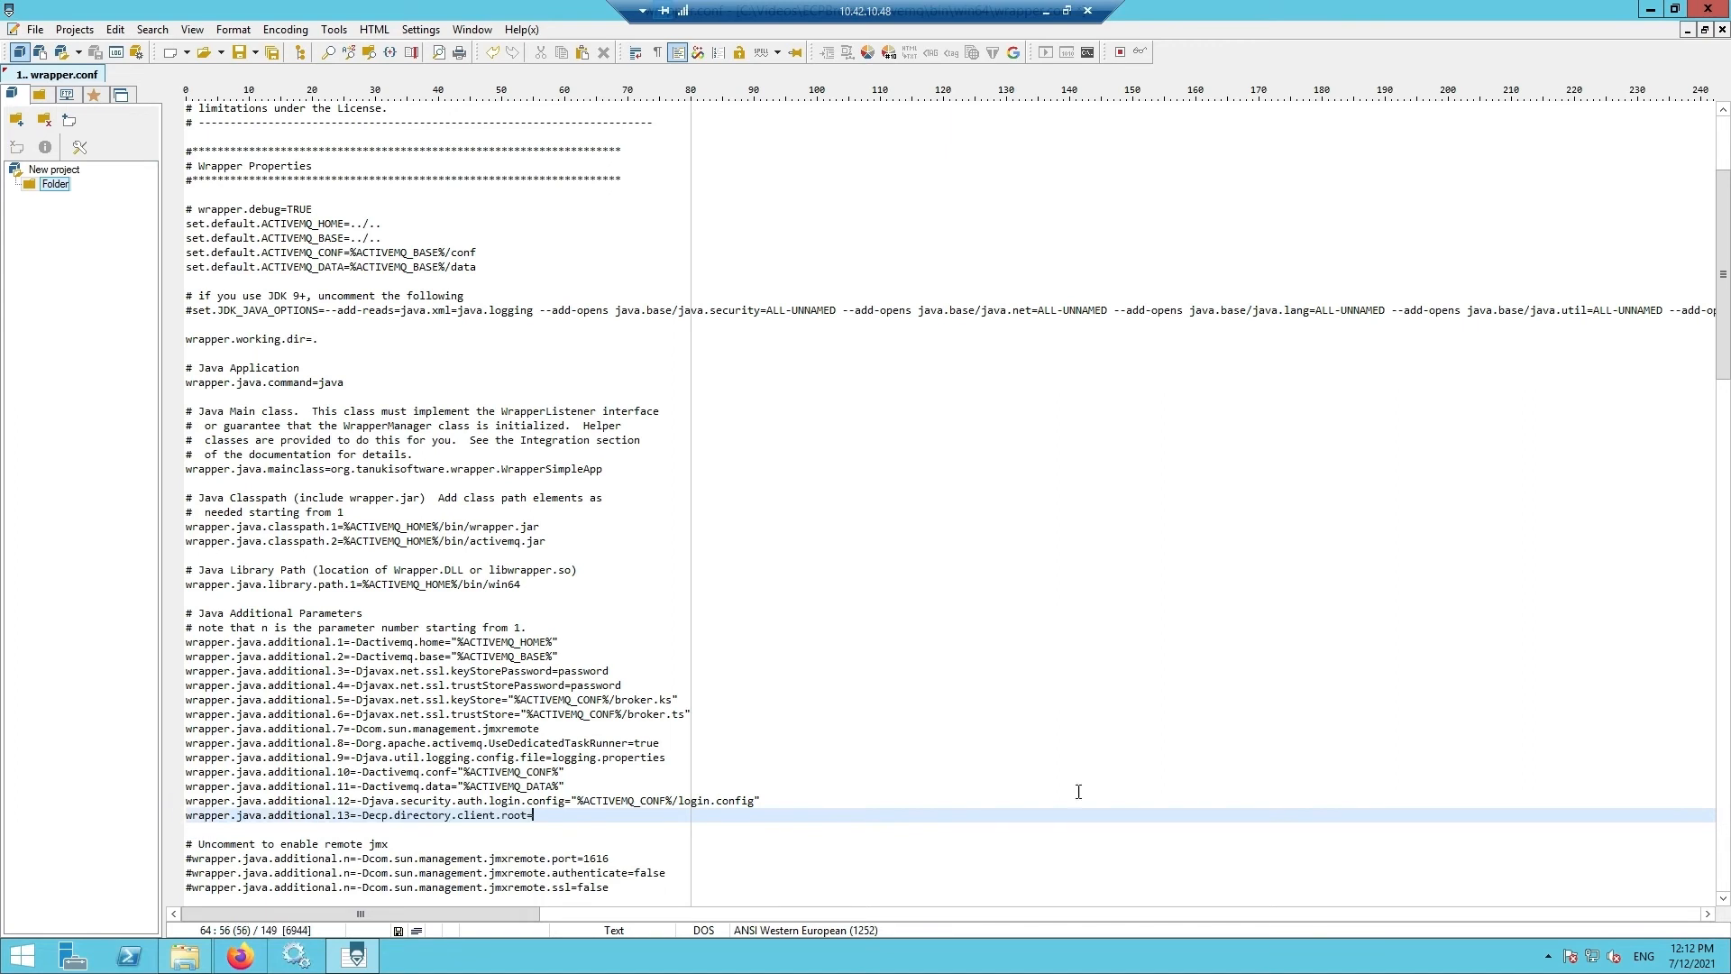
pyautogui.moveTo(1214, 9); pyautogui.dragTo(1270, 247)
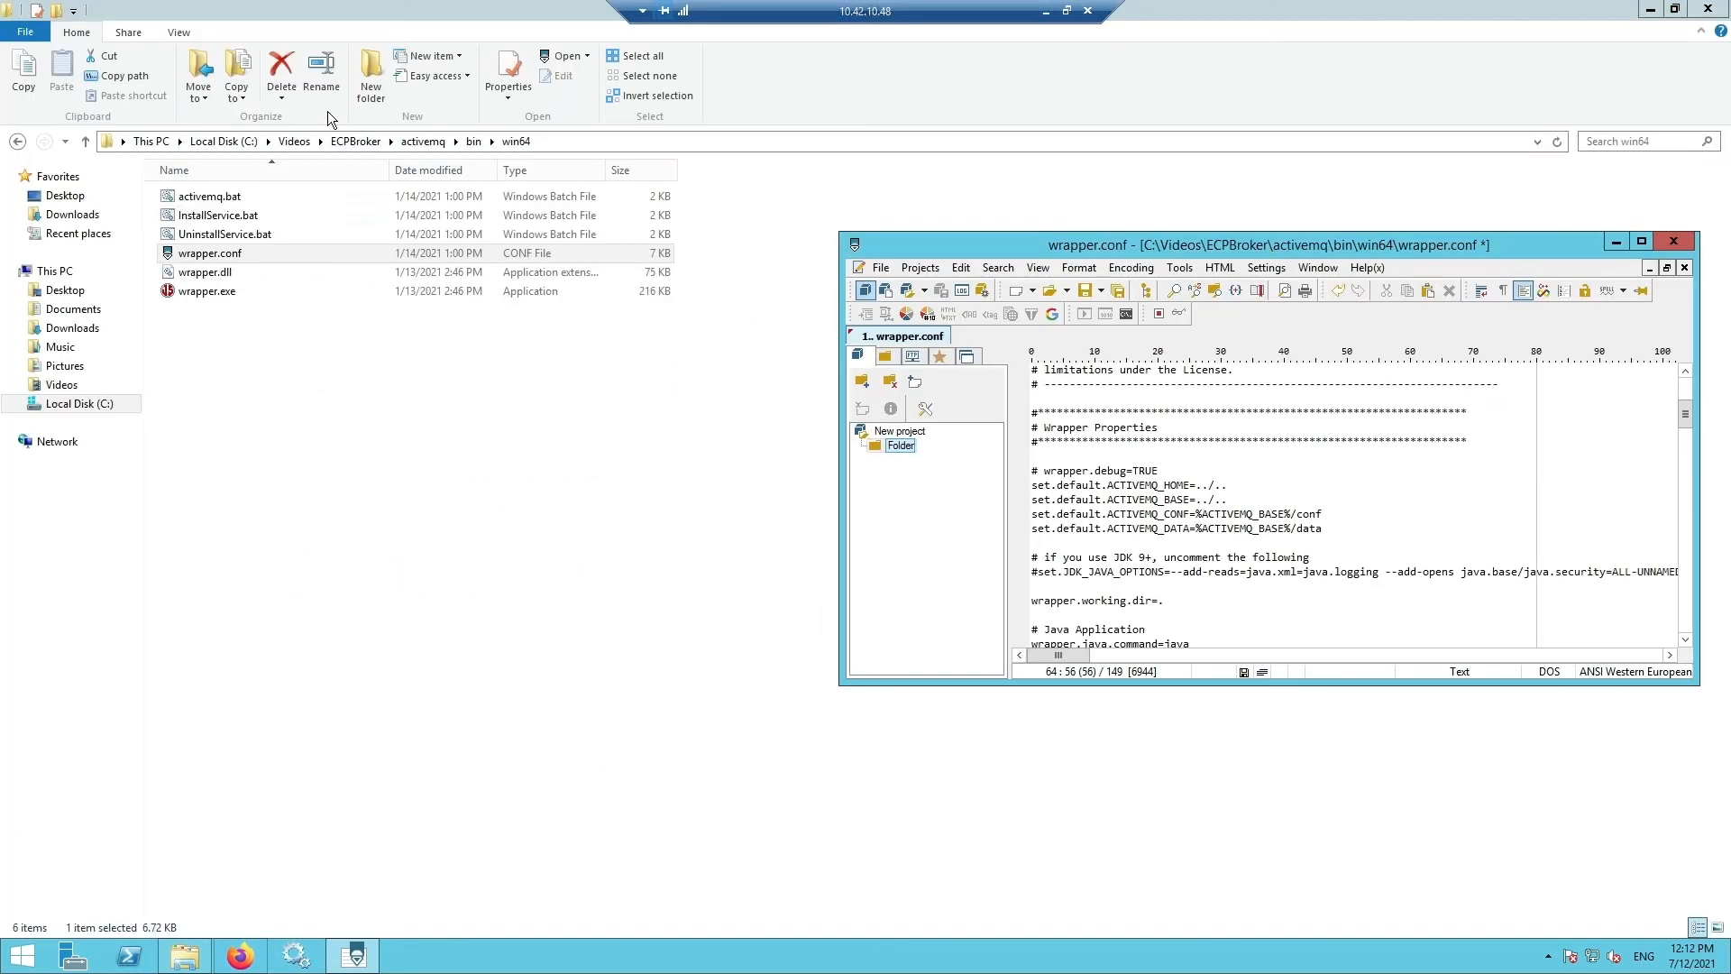
# - Copy the path C:\Videos\ECPBroker\cd from the empty cd folder and bring PSPad back maximized
pyautogui.click(343, 143)
pyautogui.doubleClick(203, 214)
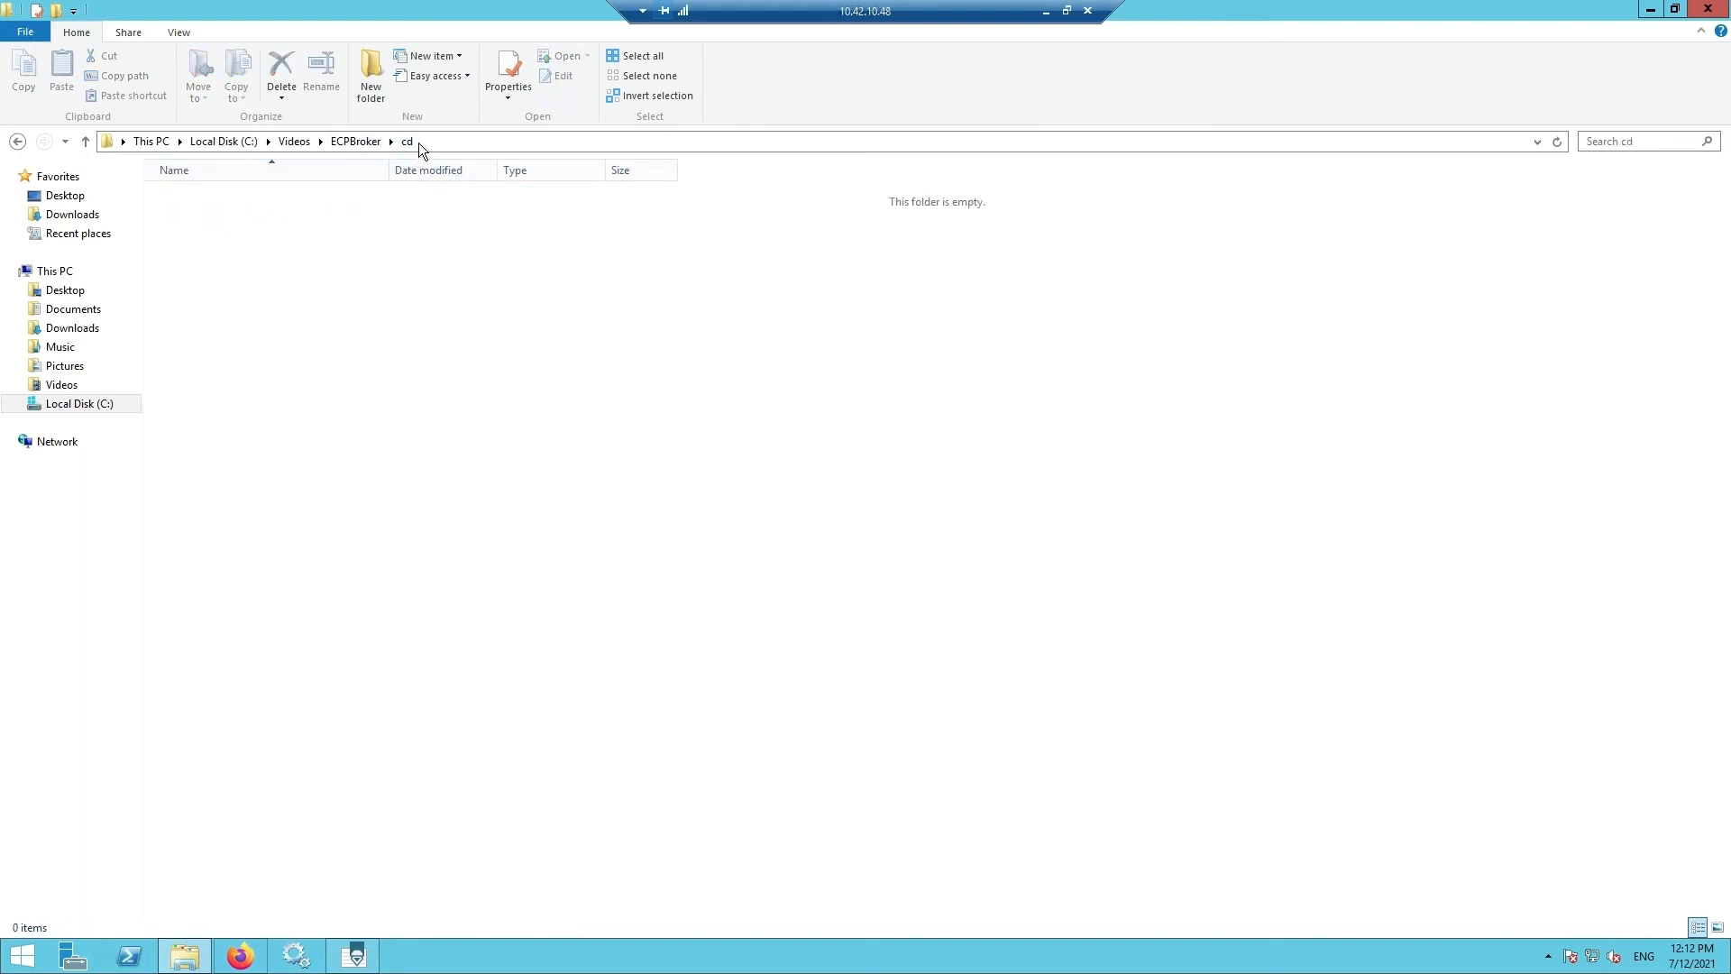
pyautogui.click(423, 141)
pyautogui.hotkey('ctrl', 'c')
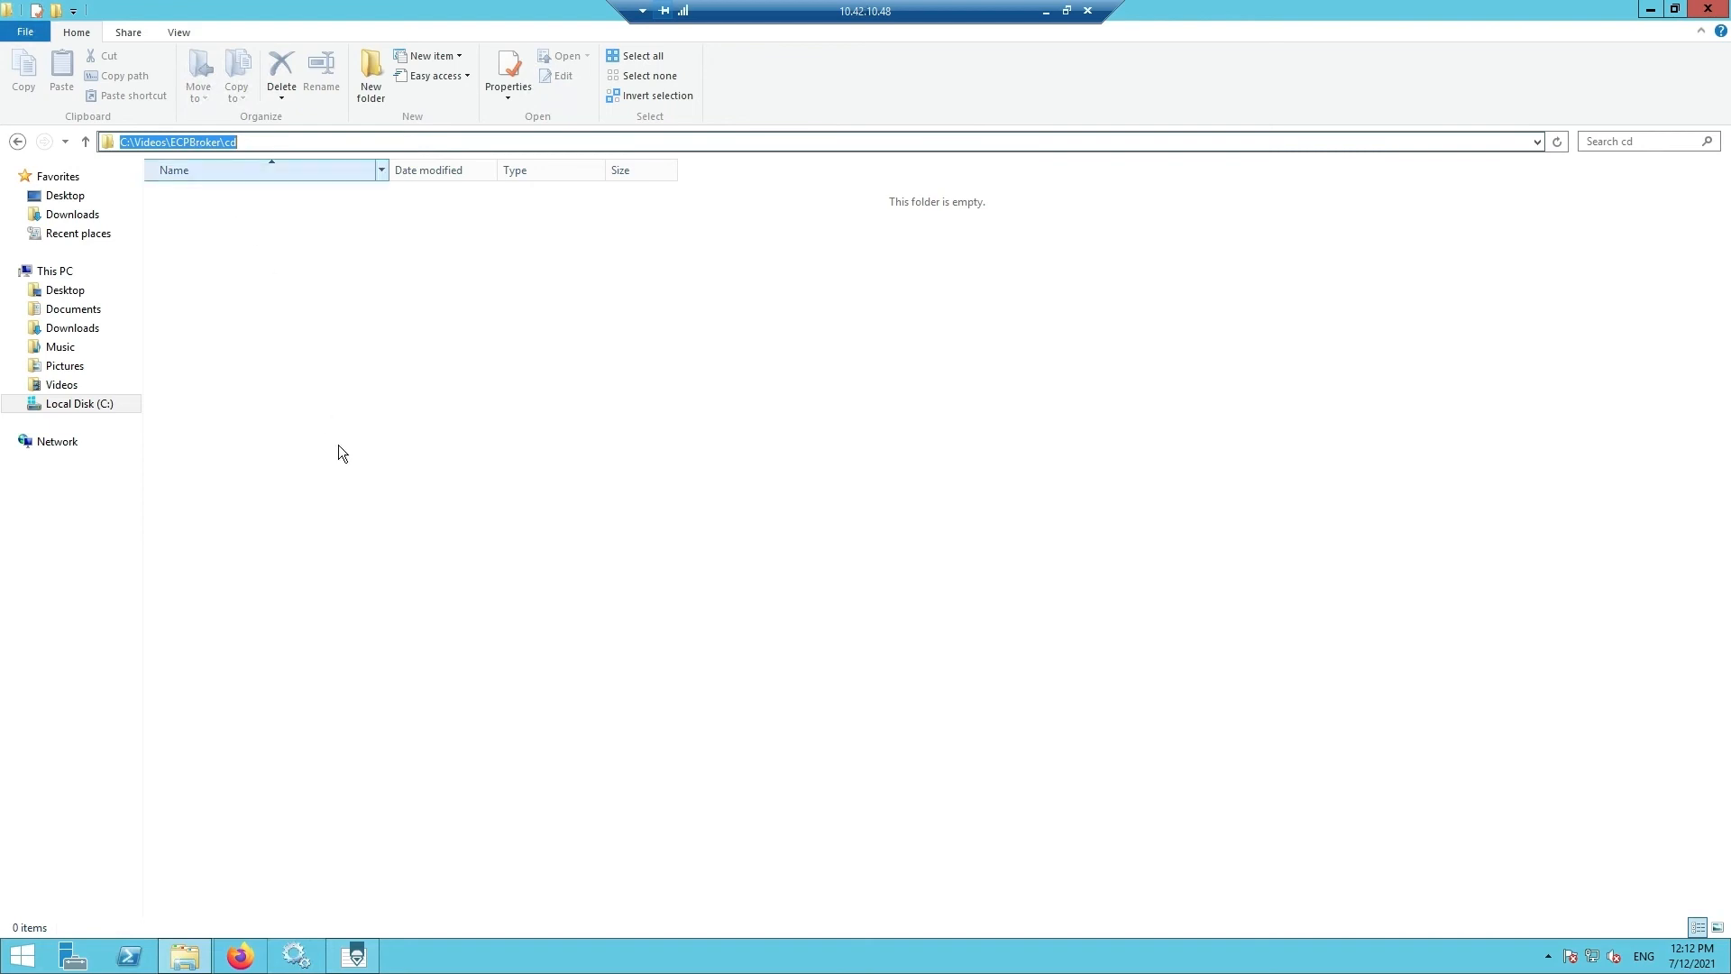
pyautogui.click(354, 954)
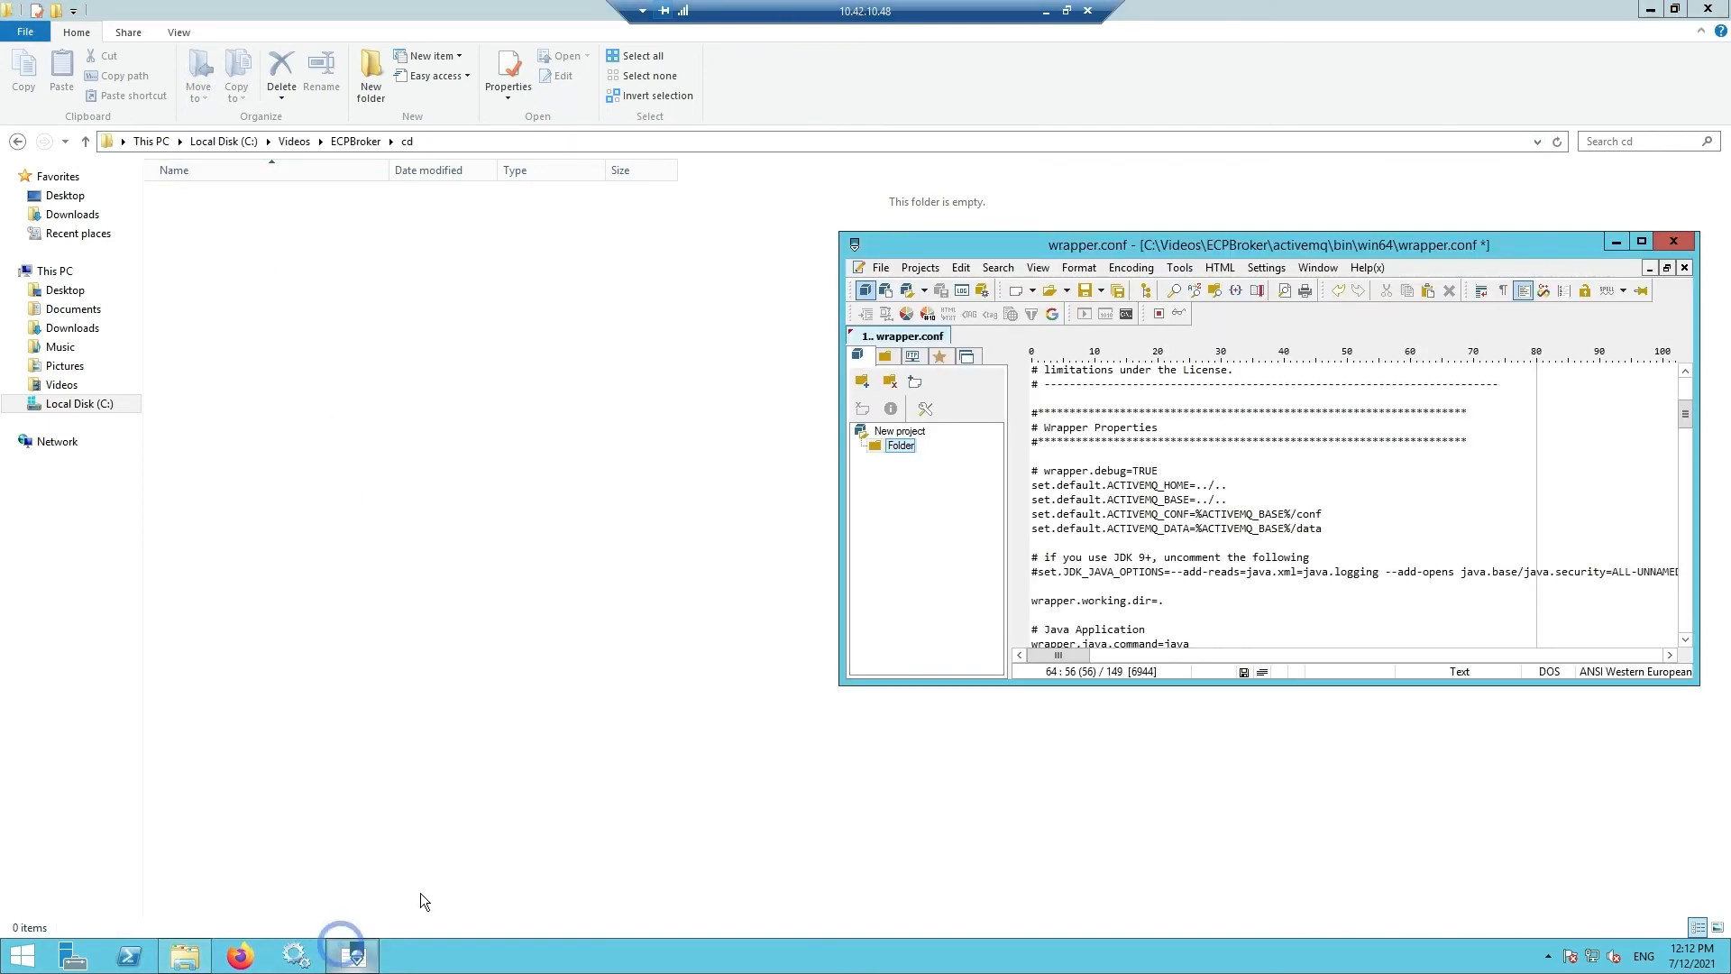
pyautogui.doubleClick(1170, 246)
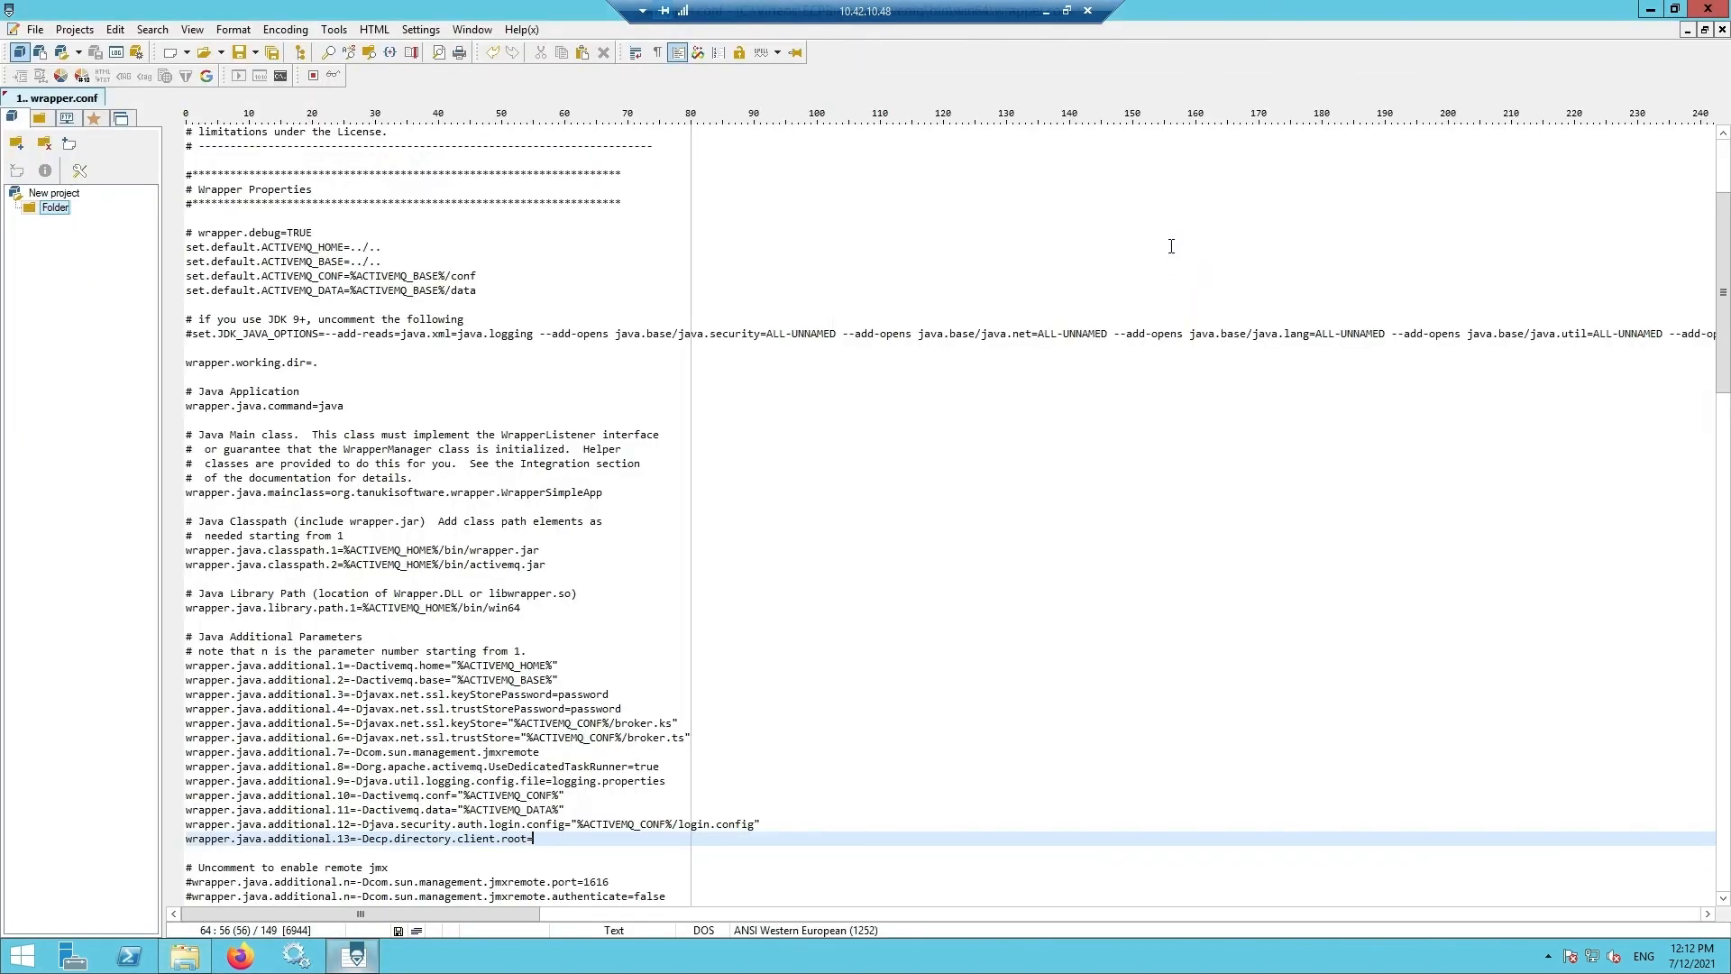
# - Complete the client root line with C:\Videos\ECPBroker\cd, save wrapper.conf and close PSPad
pyautogui.hotkey('ctrl', 'v')
pyautogui.hotkey('ctrl', 's')
pyautogui.click(35, 28)
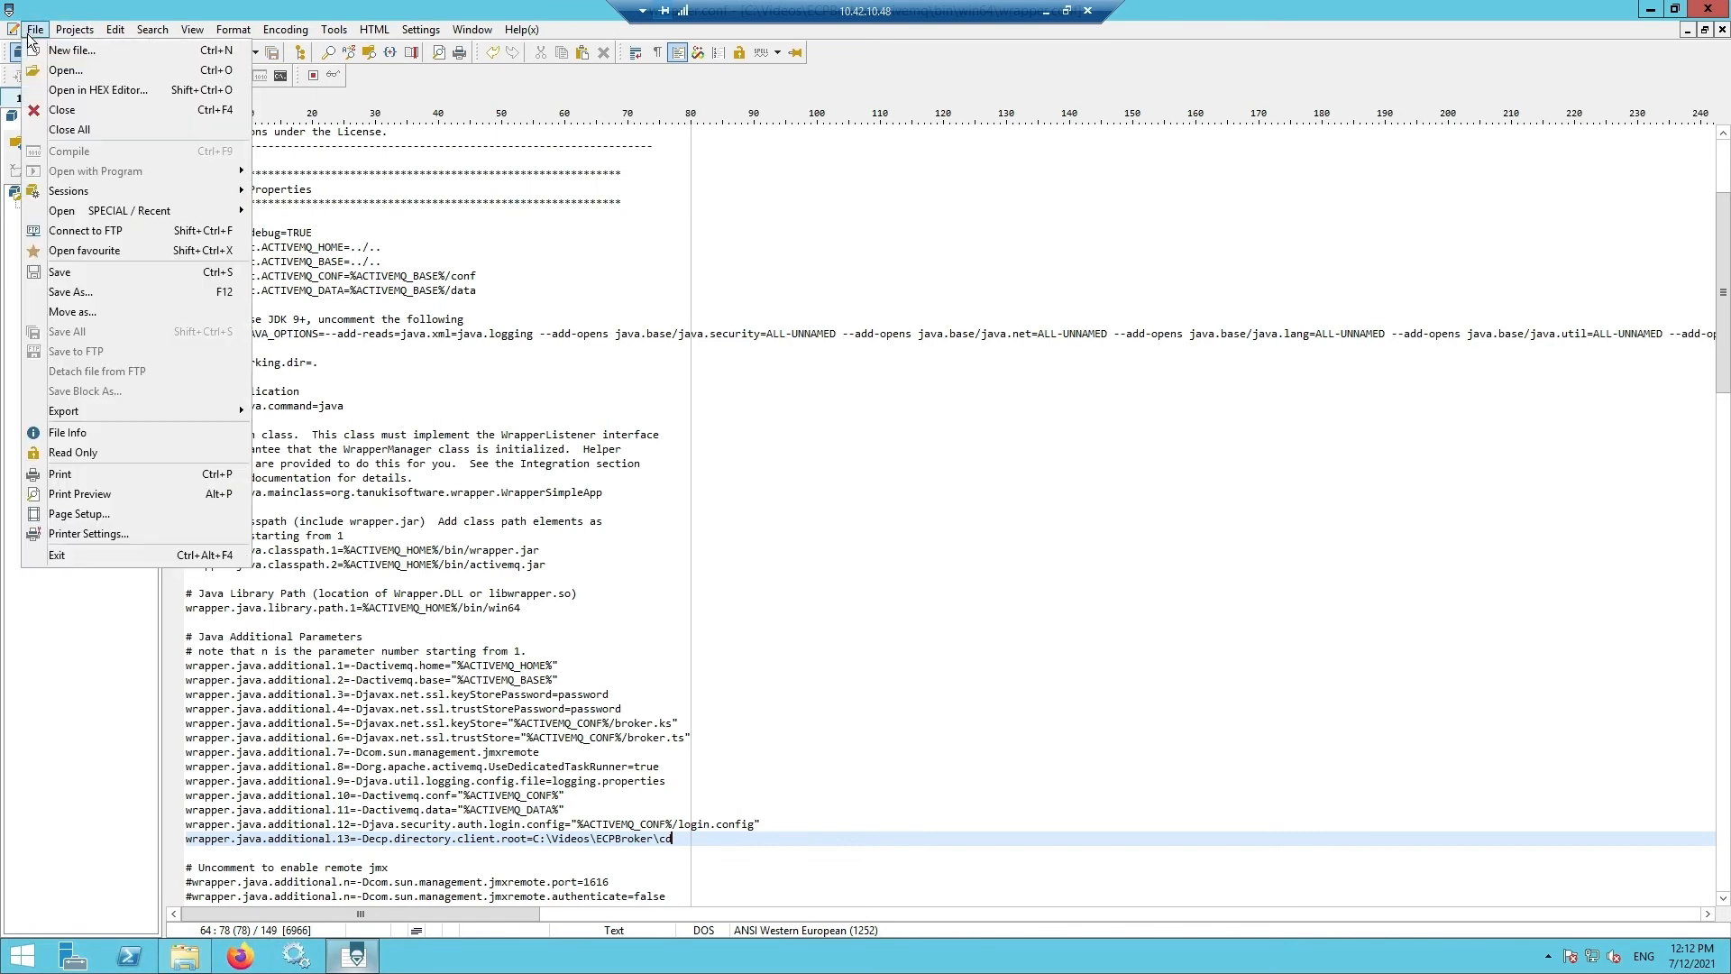
pyautogui.click(63, 270)
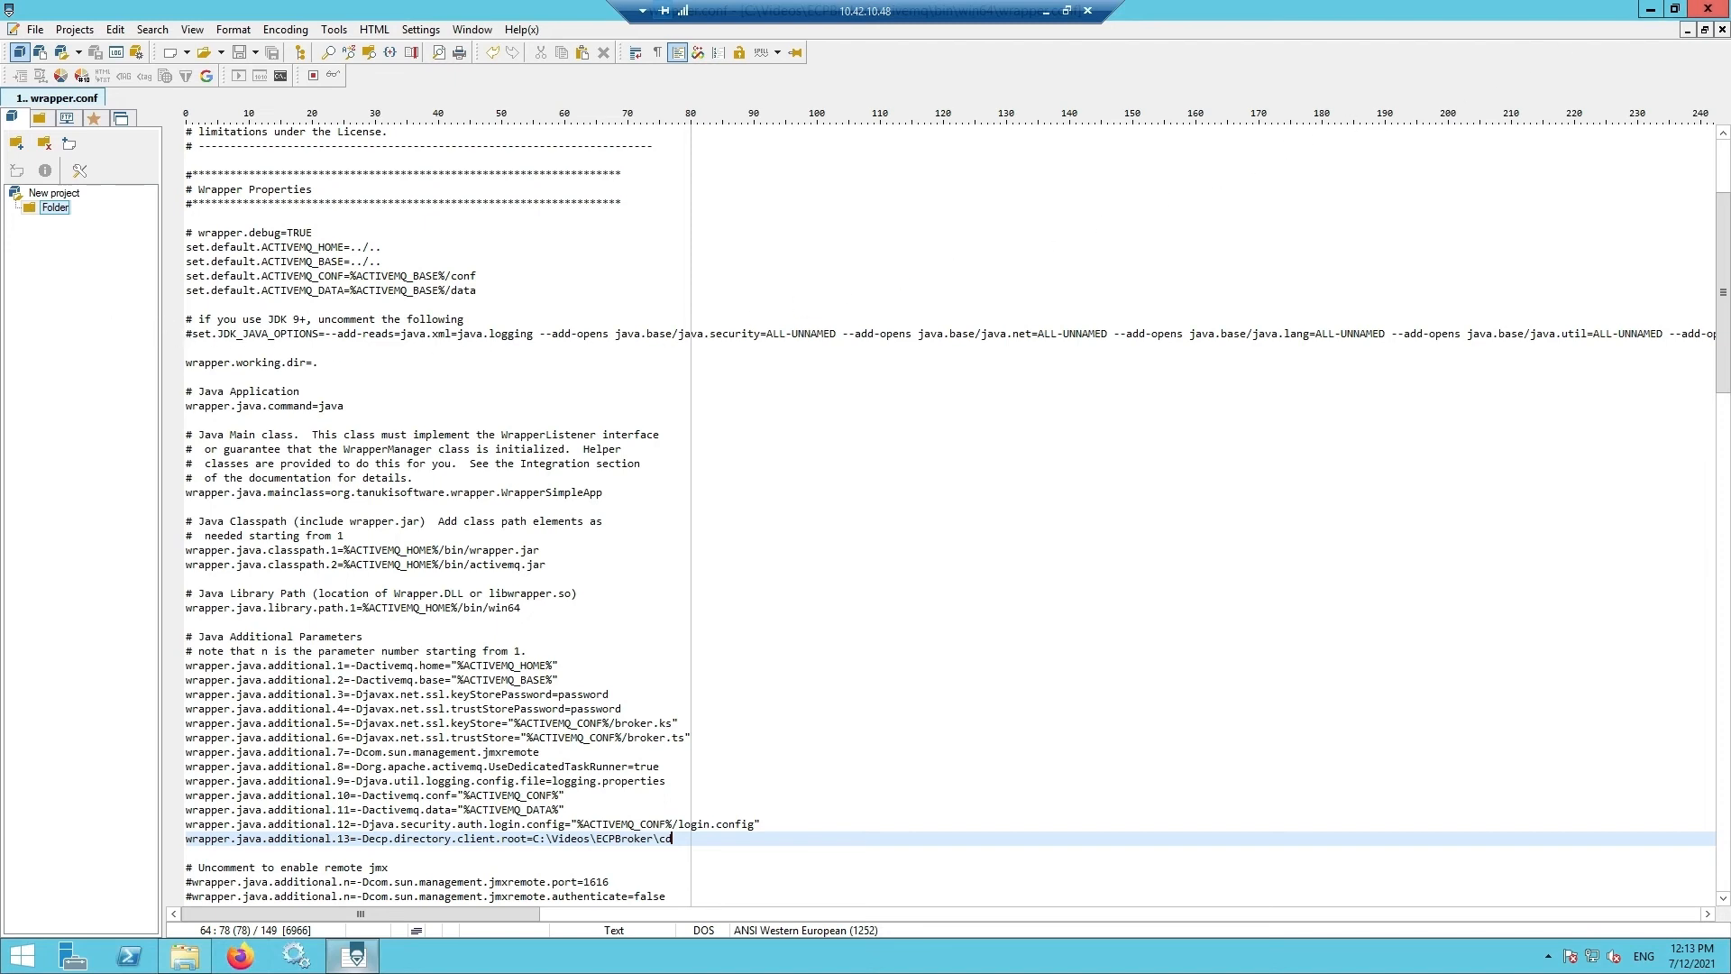
pyautogui.click(1708, 8)
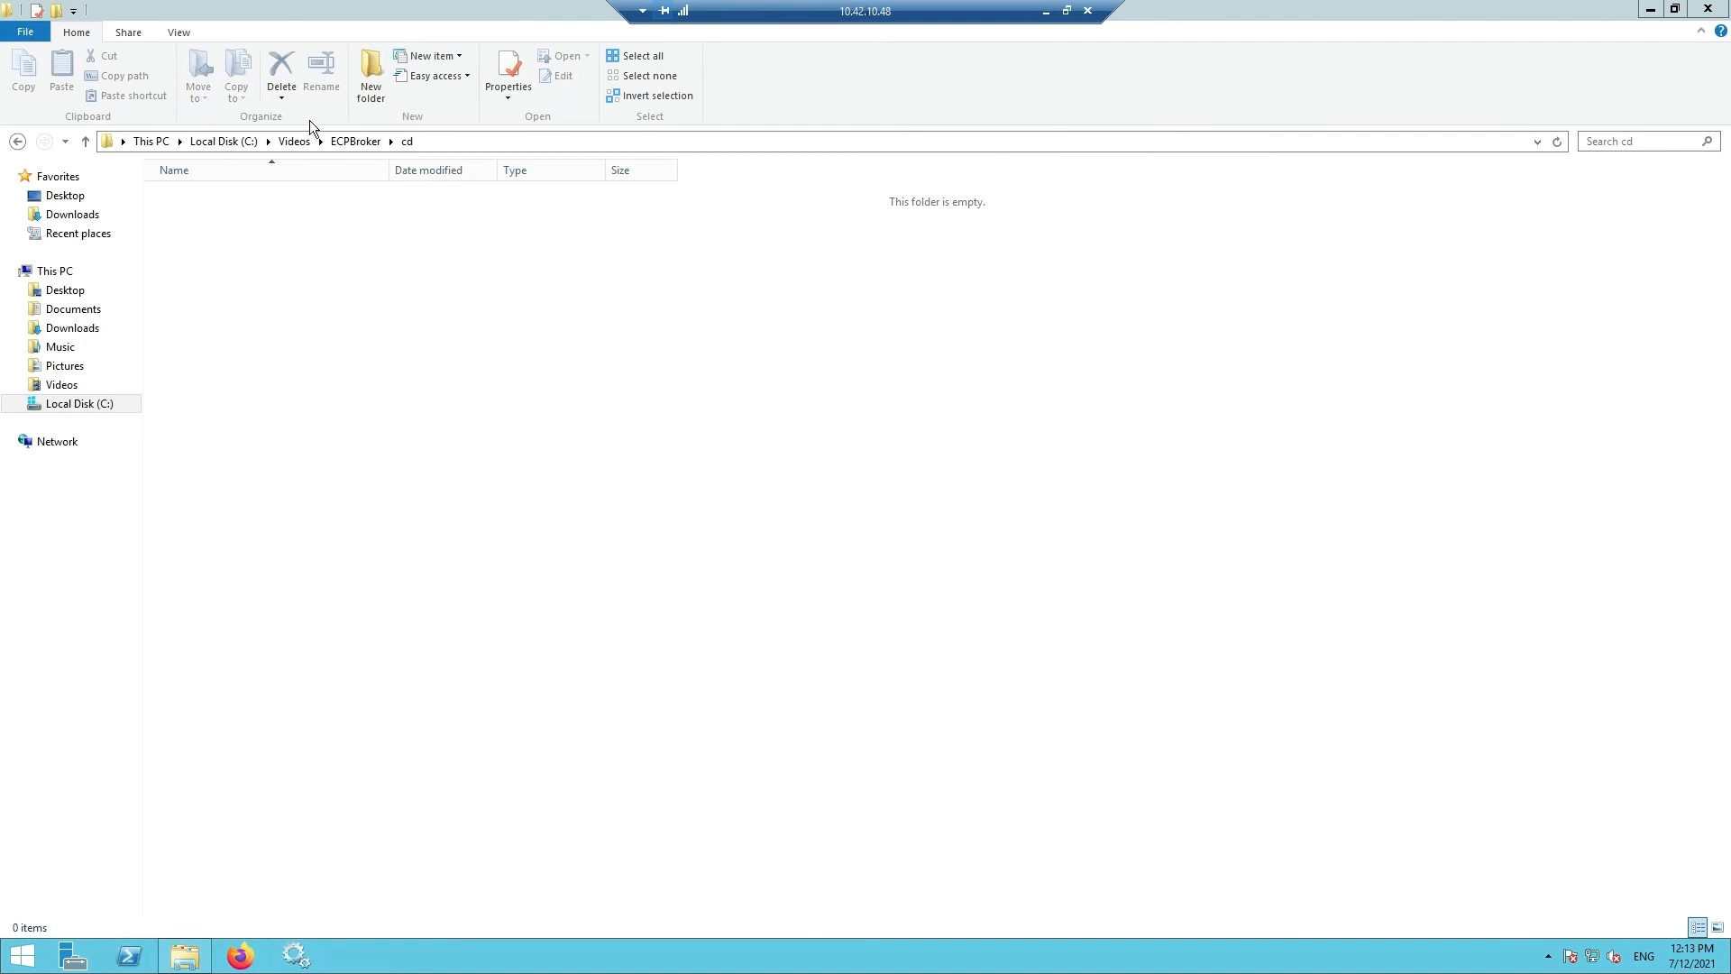
# - Install the ActiveMQ service by running activemq\bin\win64\InstallService.bat and view it in Services
pyautogui.click(343, 141)
pyautogui.click(230, 192)
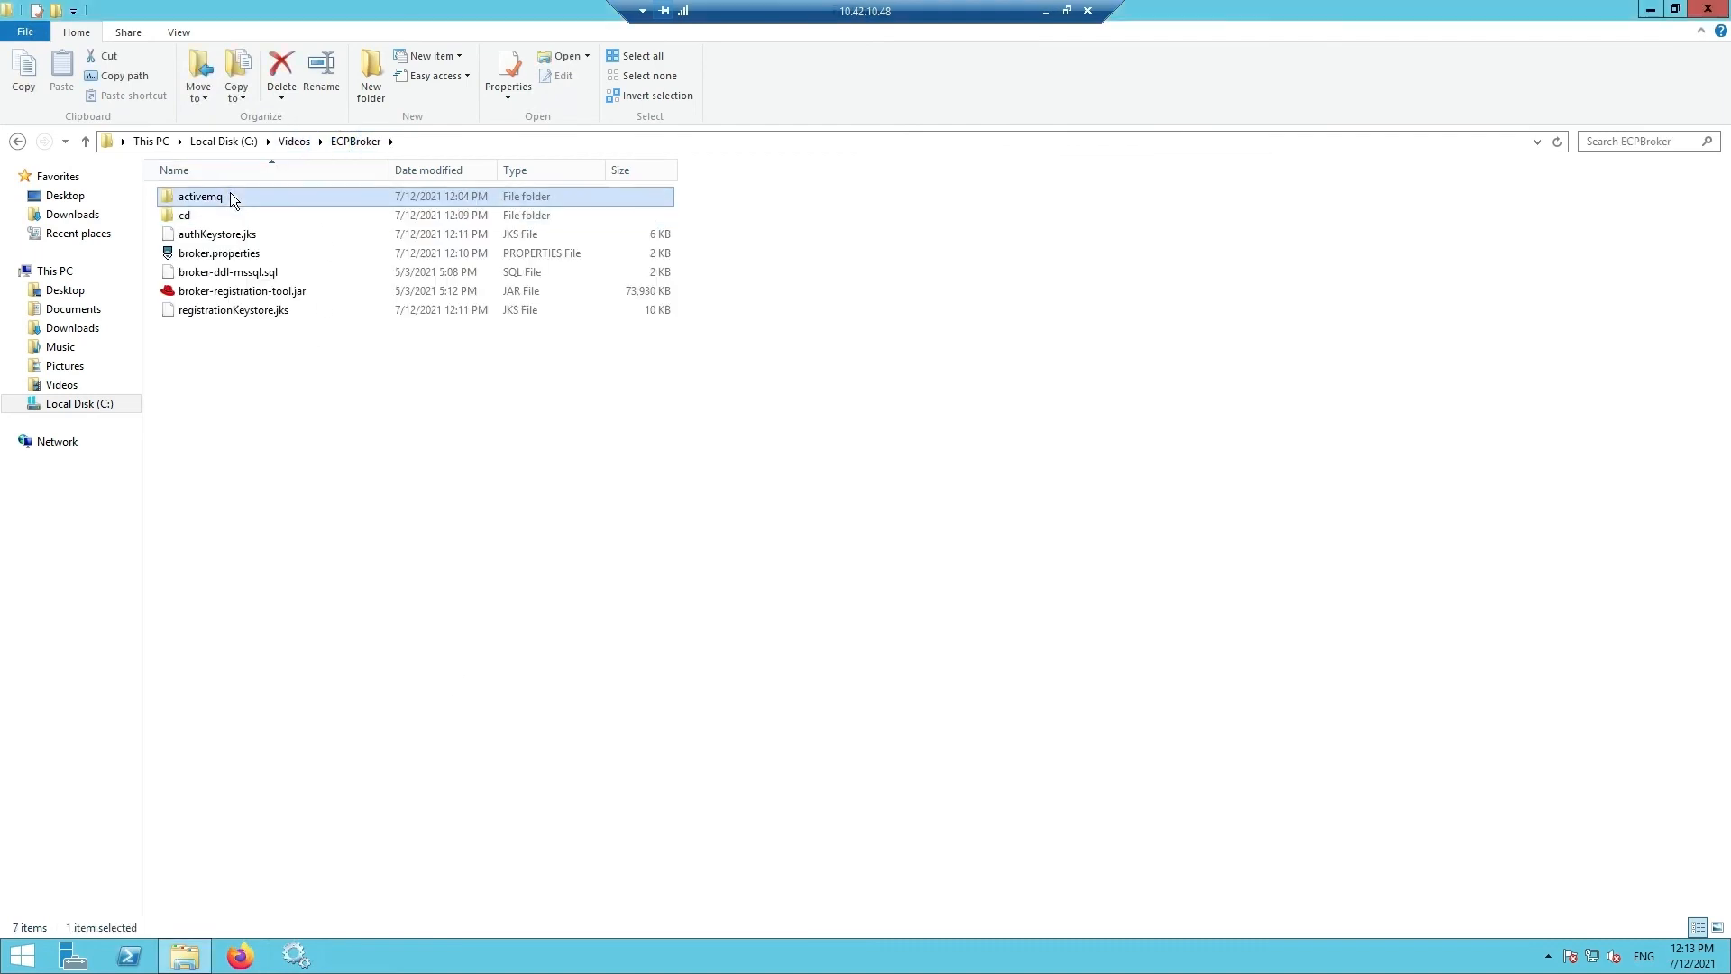
pyautogui.doubleClick(230, 195)
pyautogui.doubleClick(230, 194)
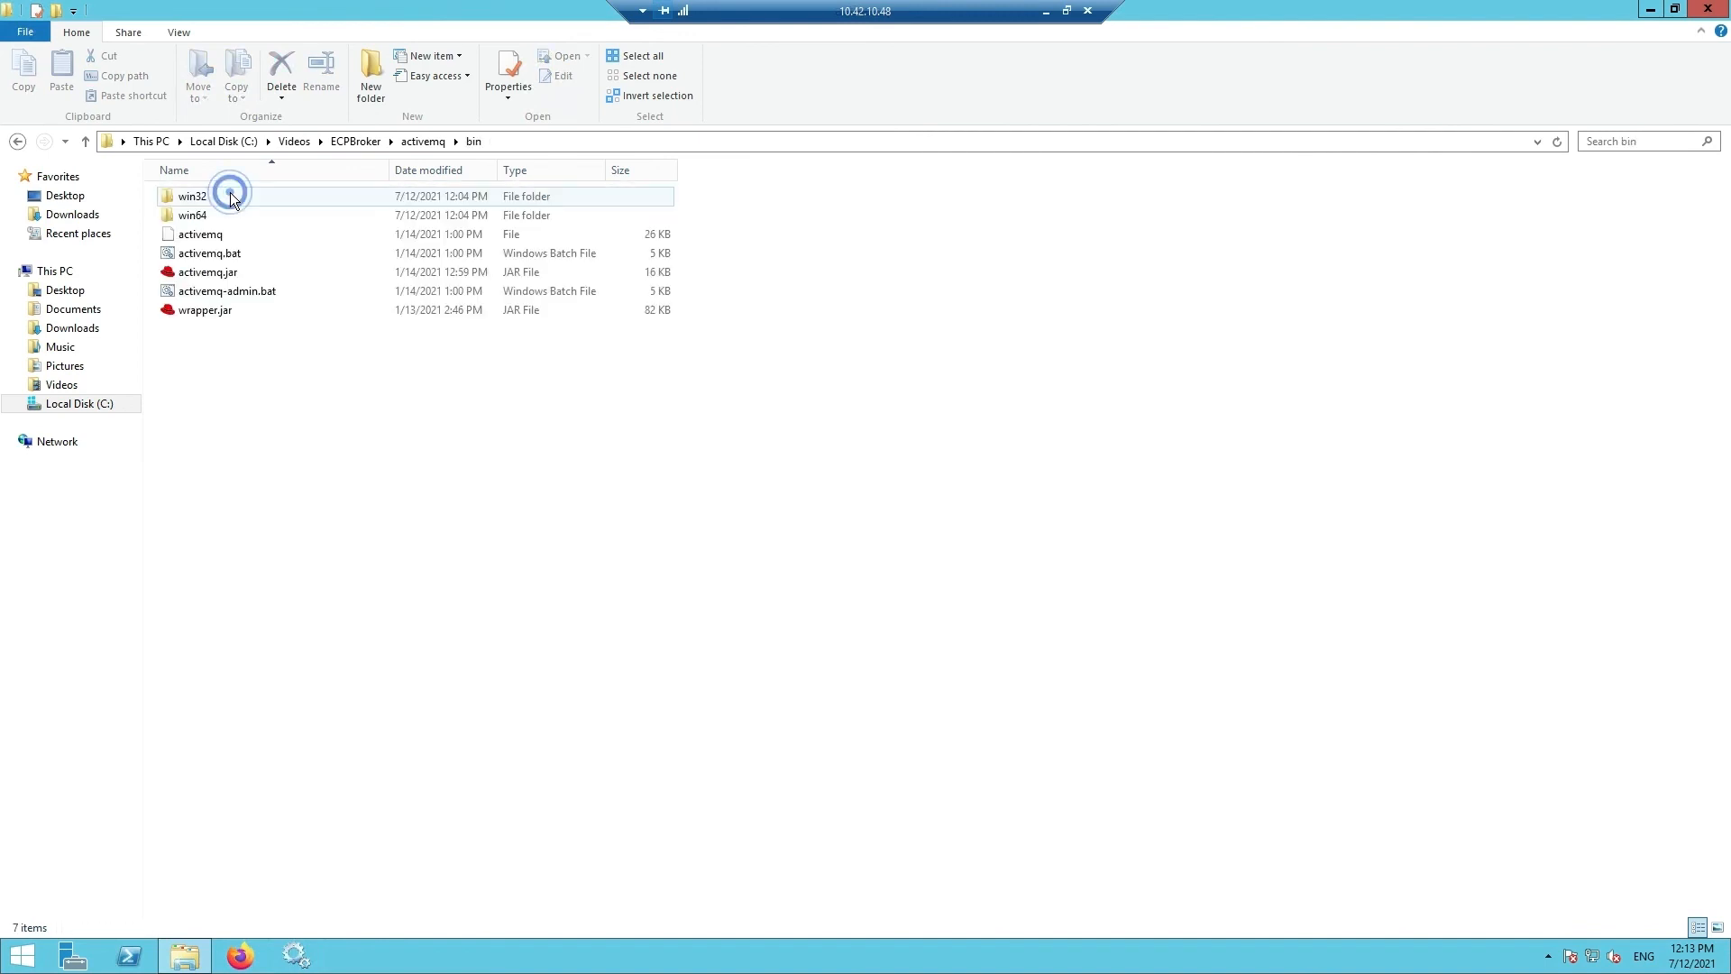
pyautogui.doubleClick(218, 214)
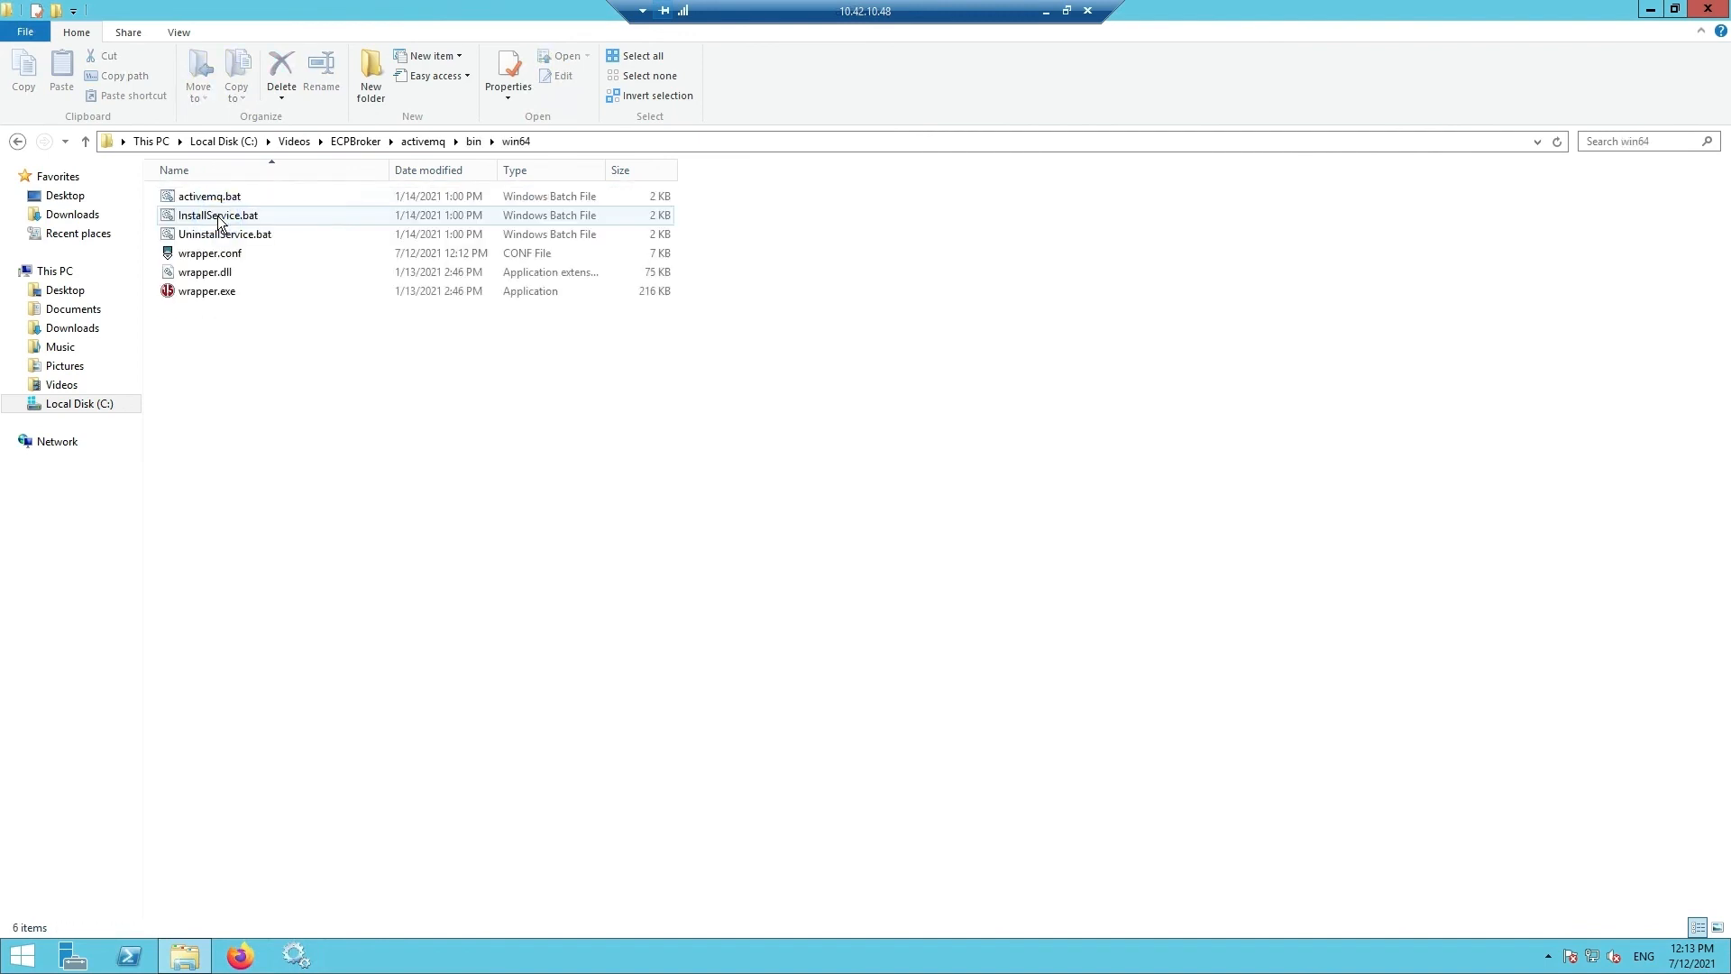
pyautogui.click(220, 219)
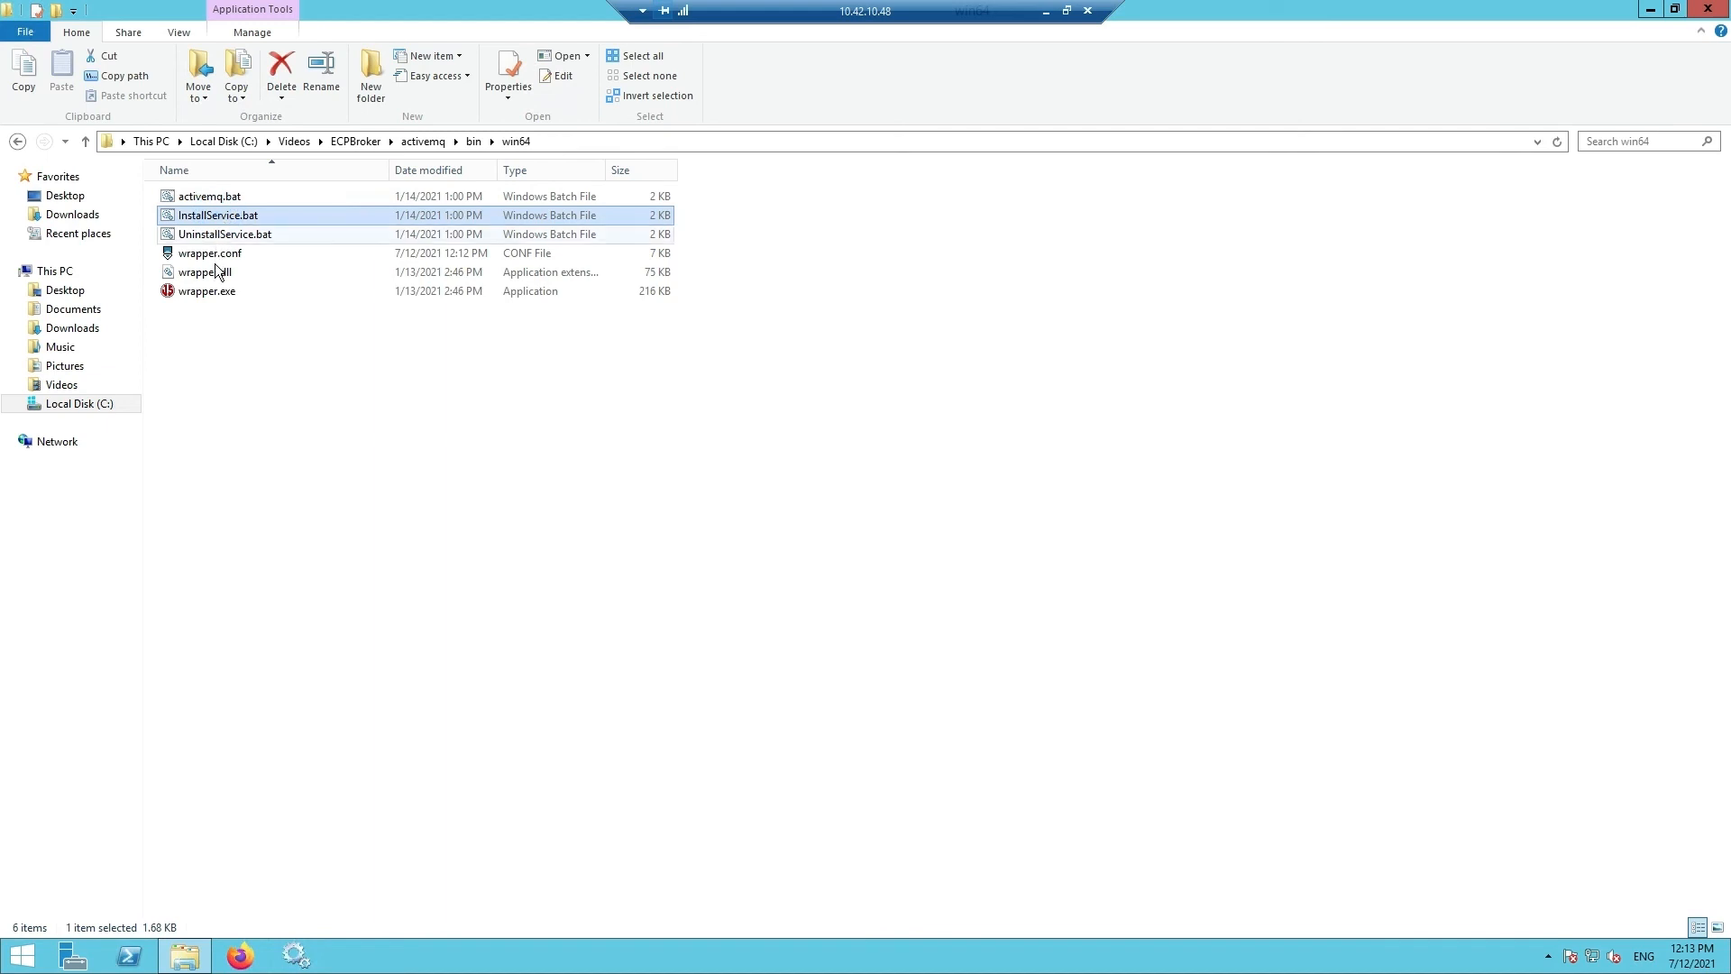
pyautogui.click(296, 956)
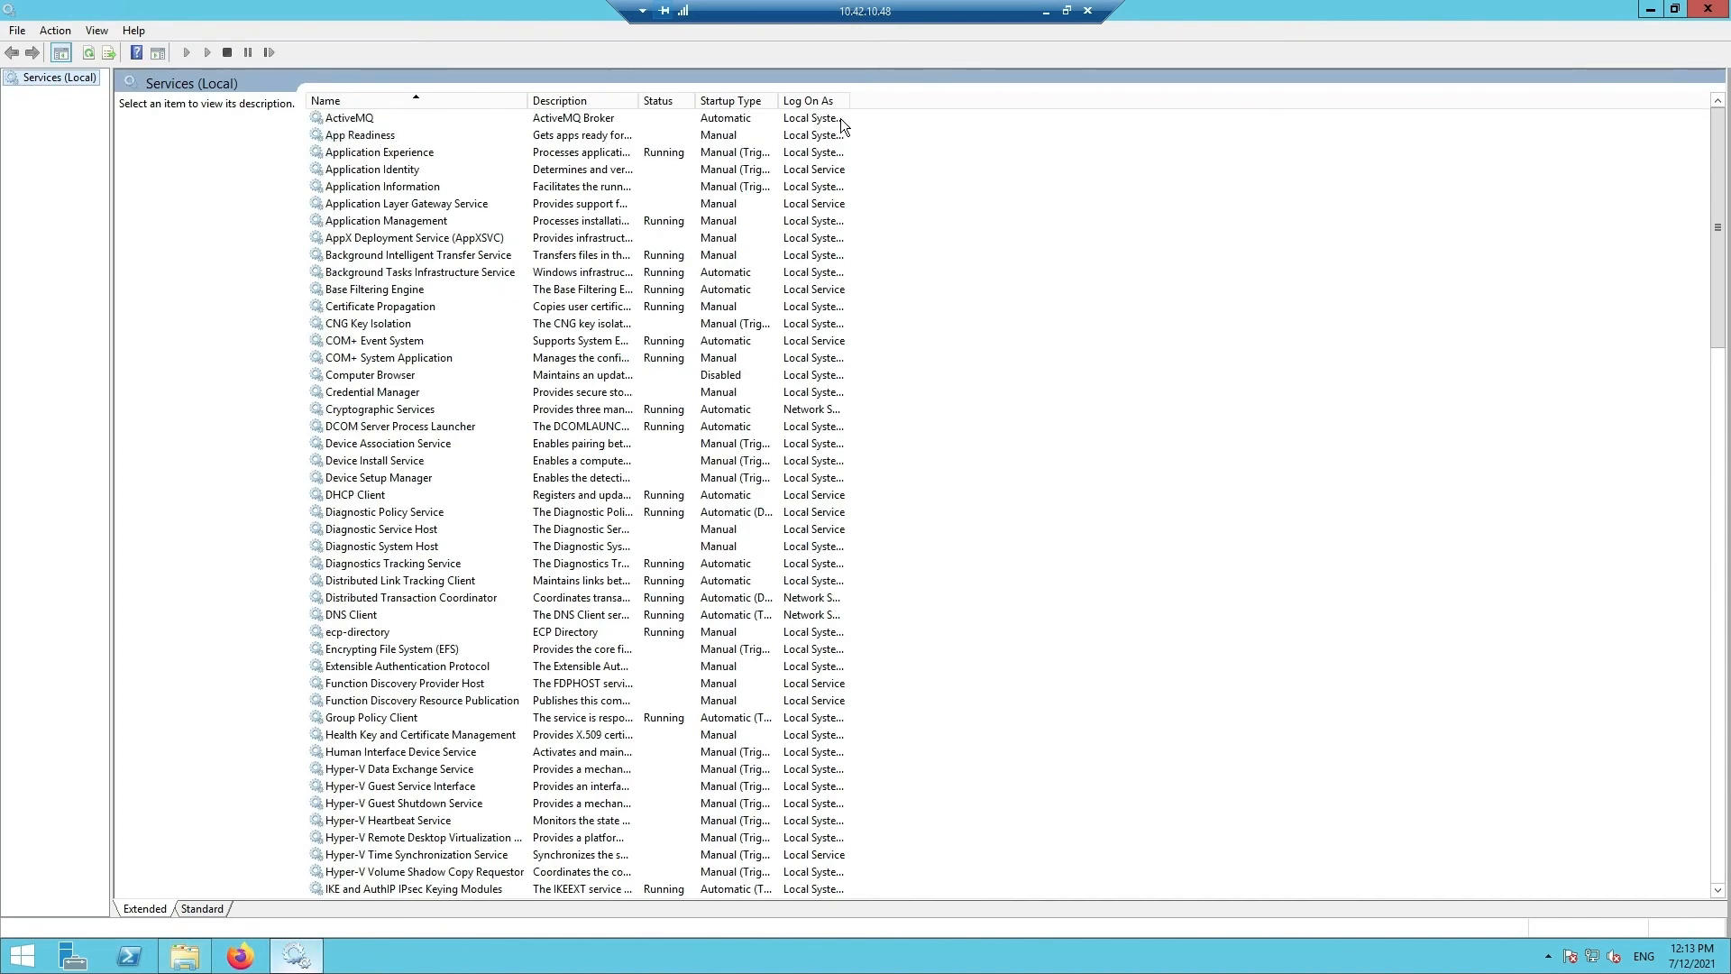
# - Start the ActiveMQ service in Services and switch to a new Firefox tab
pyautogui.click(350, 118)
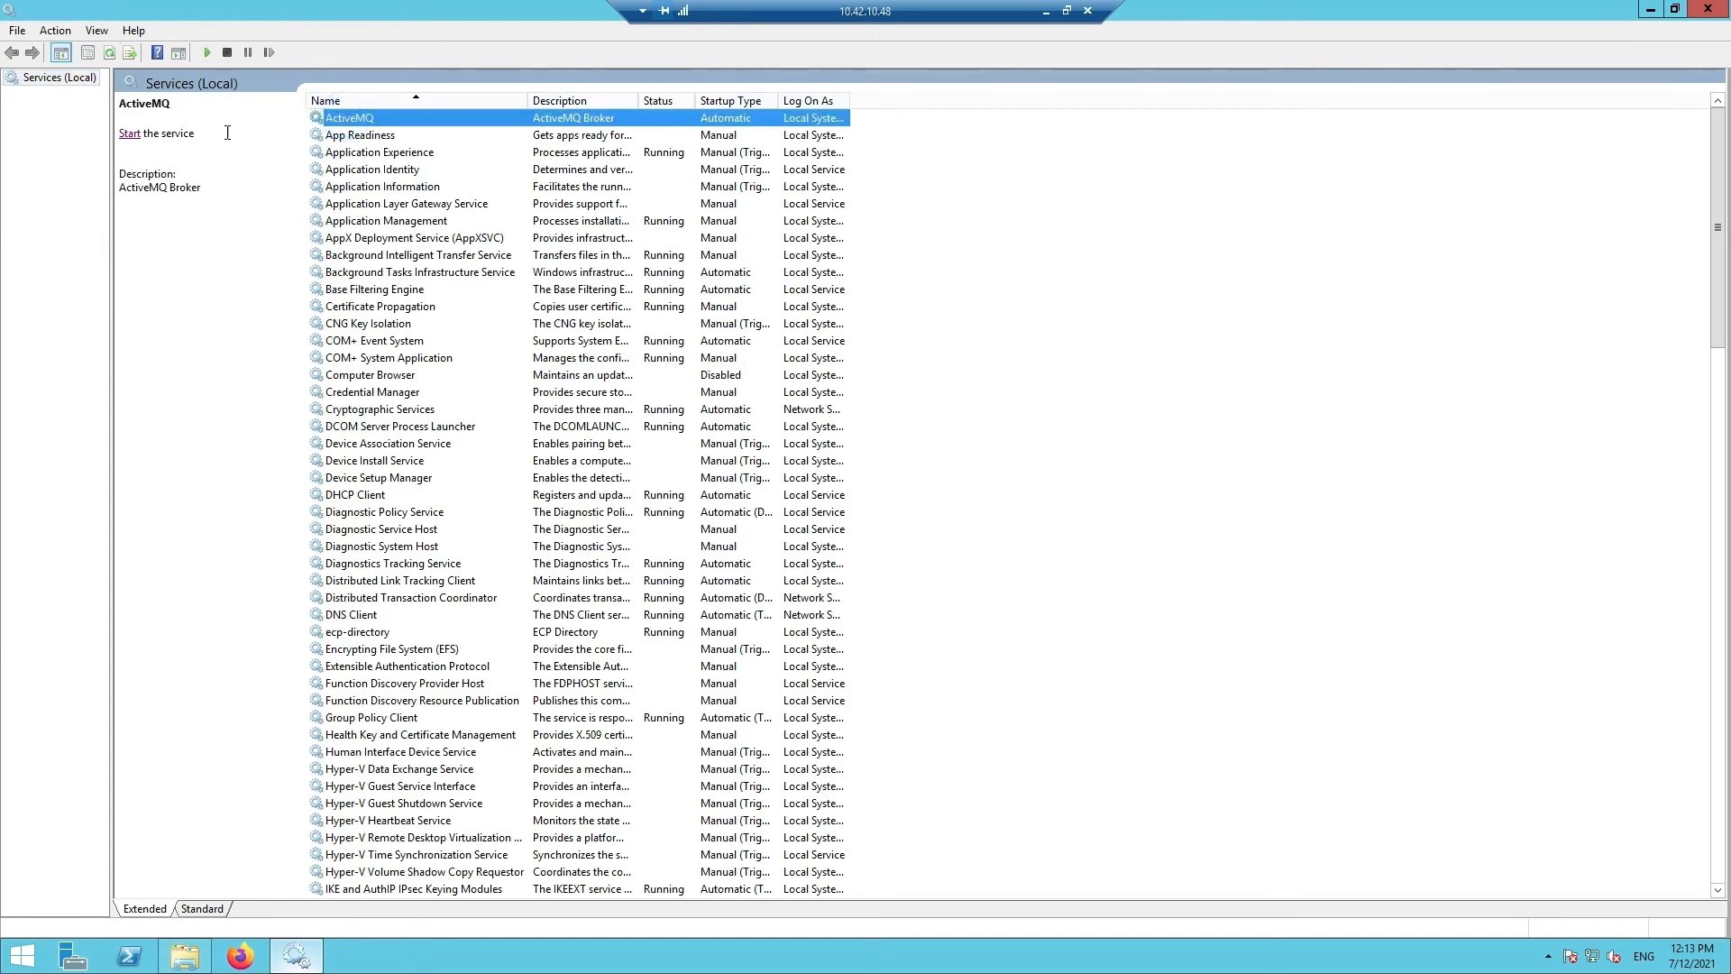
pyautogui.click(129, 134)
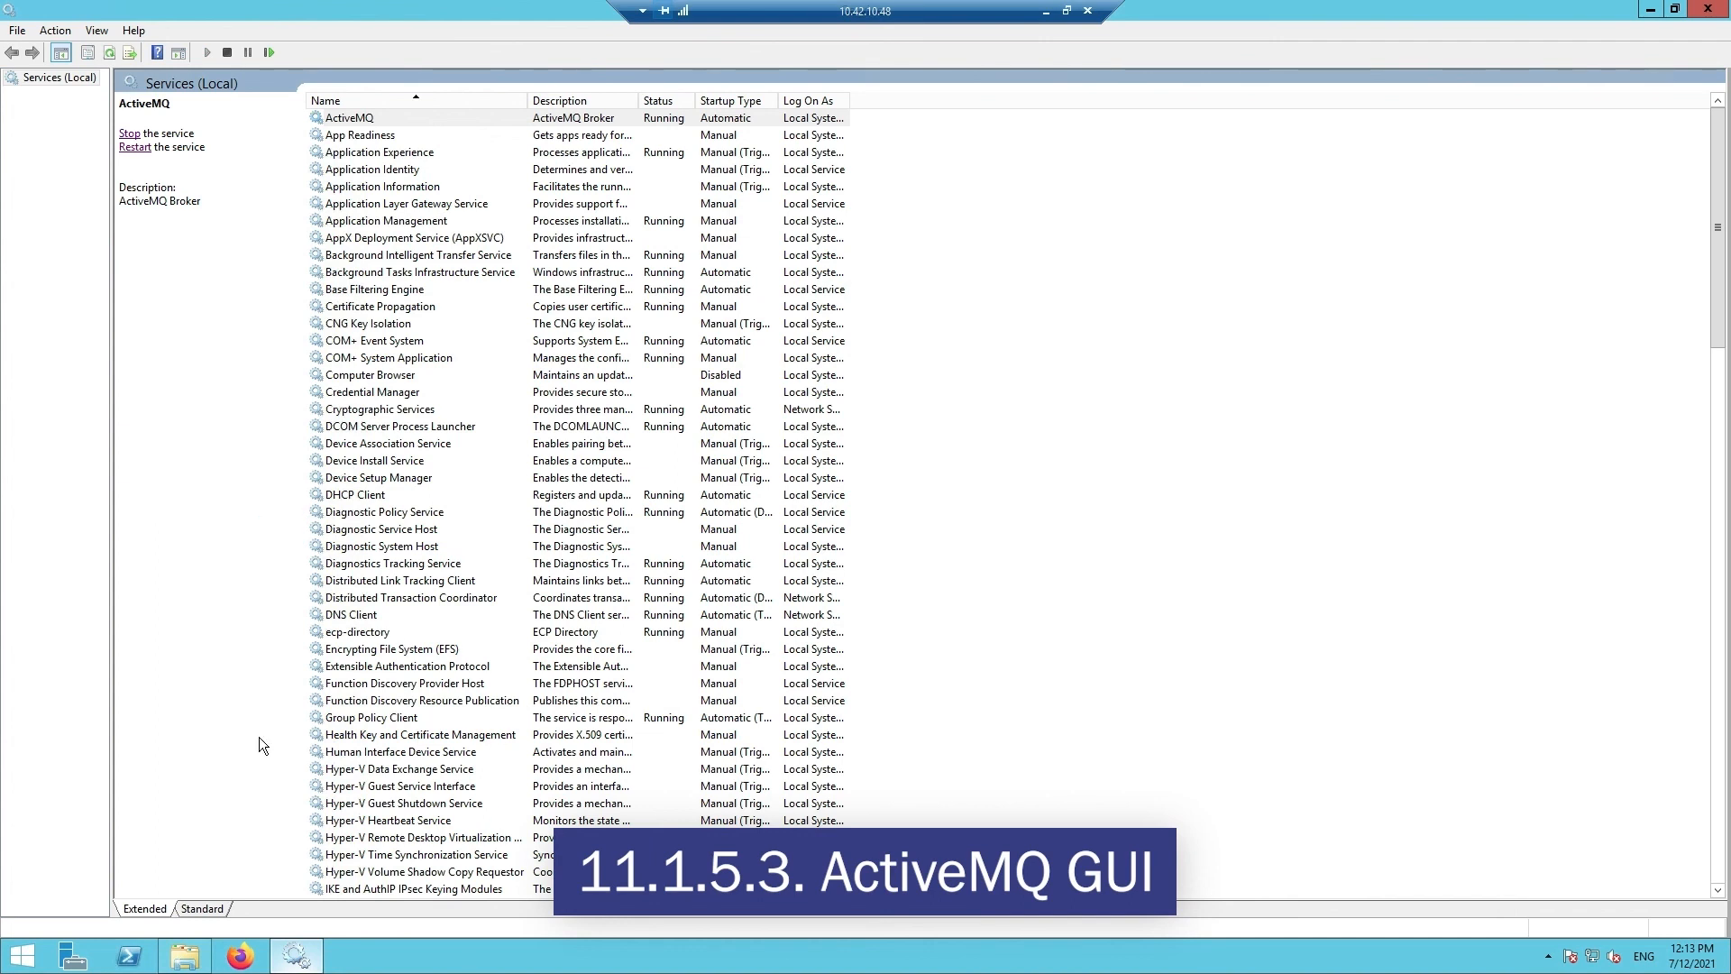
pyautogui.click(236, 954)
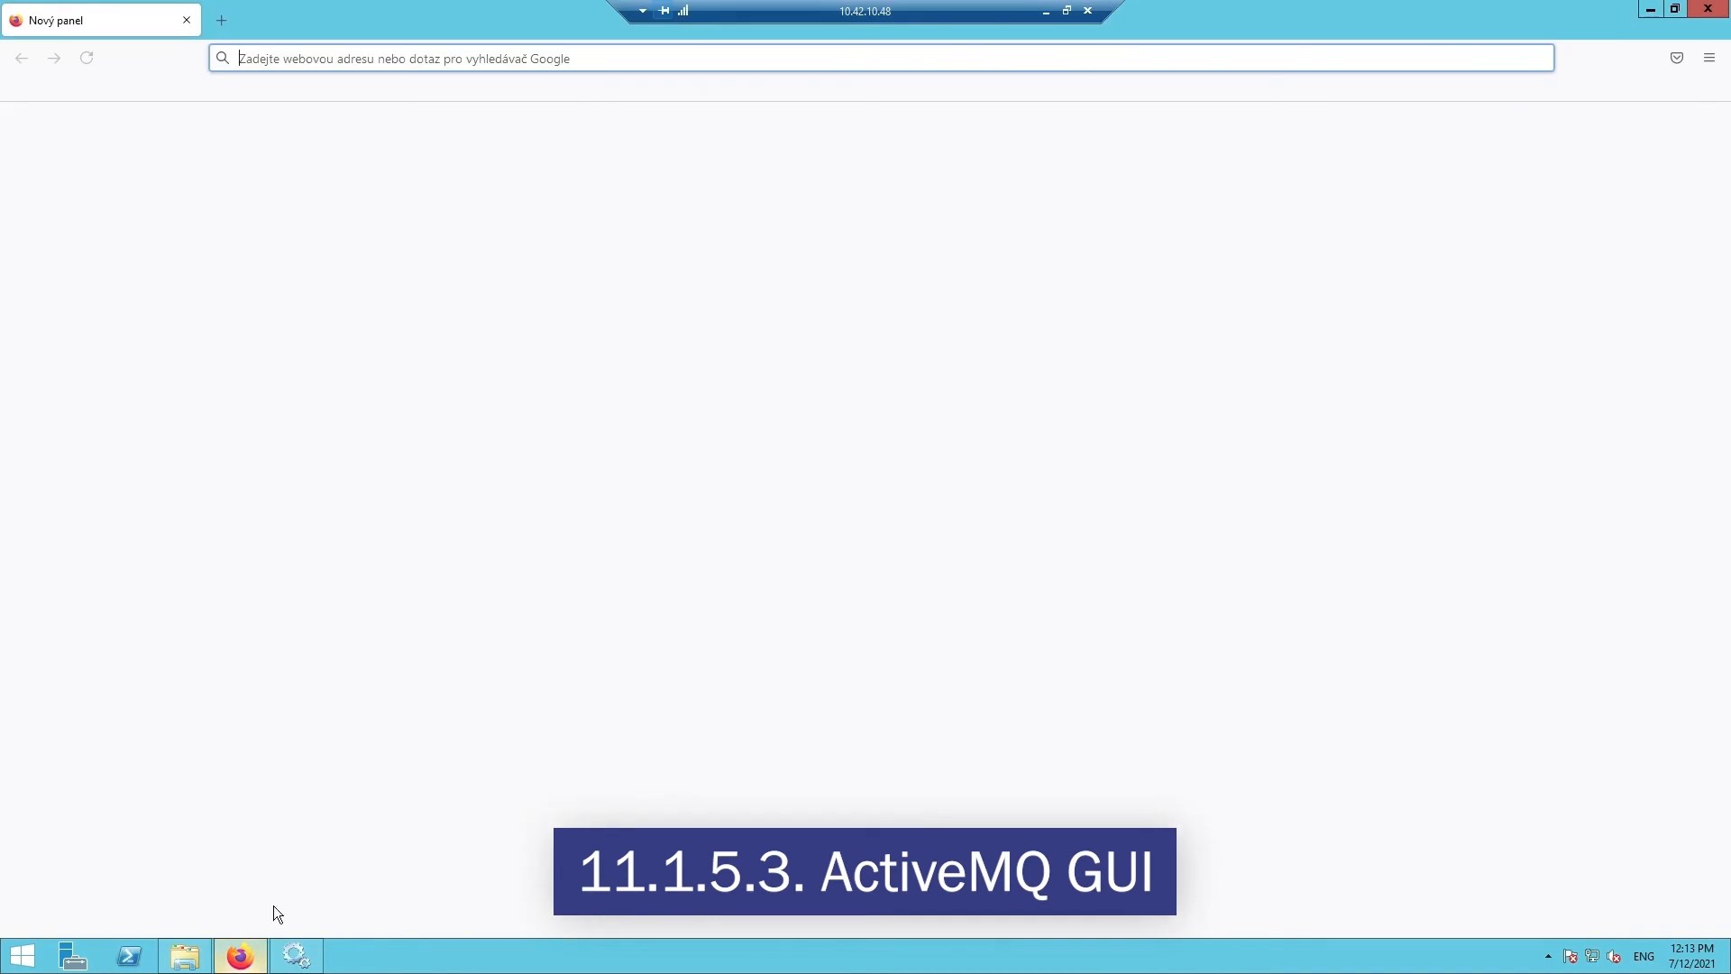
pyautogui.click(448, 58)
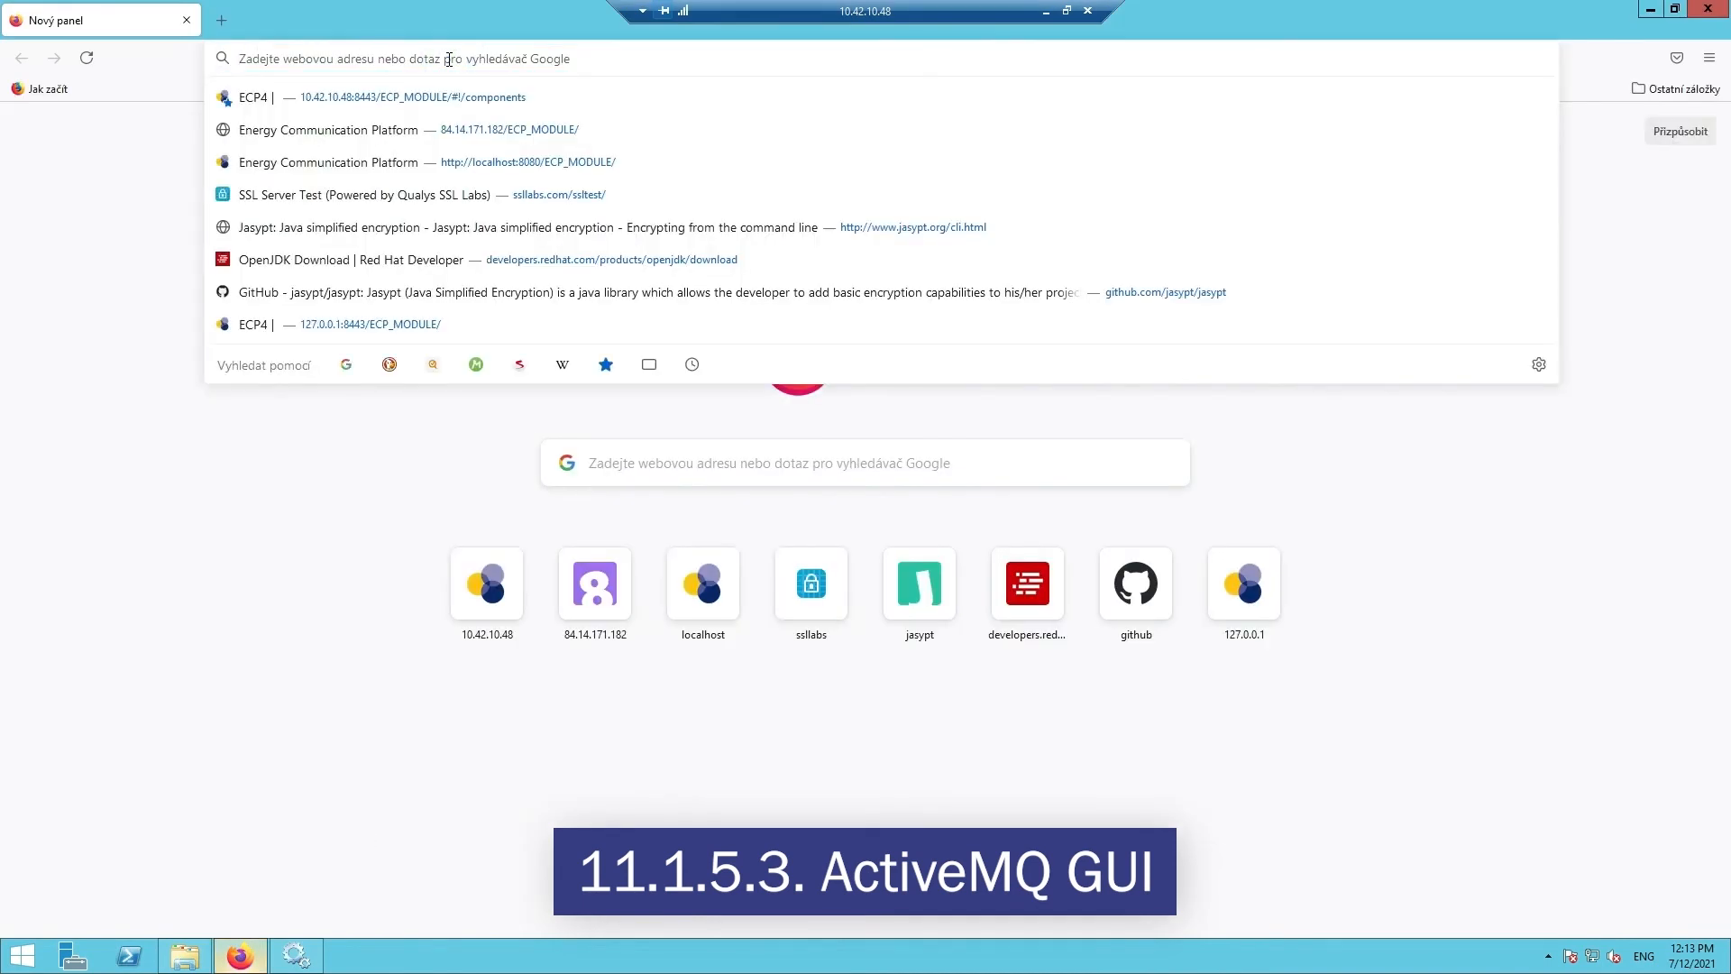
pyautogui.write('http')
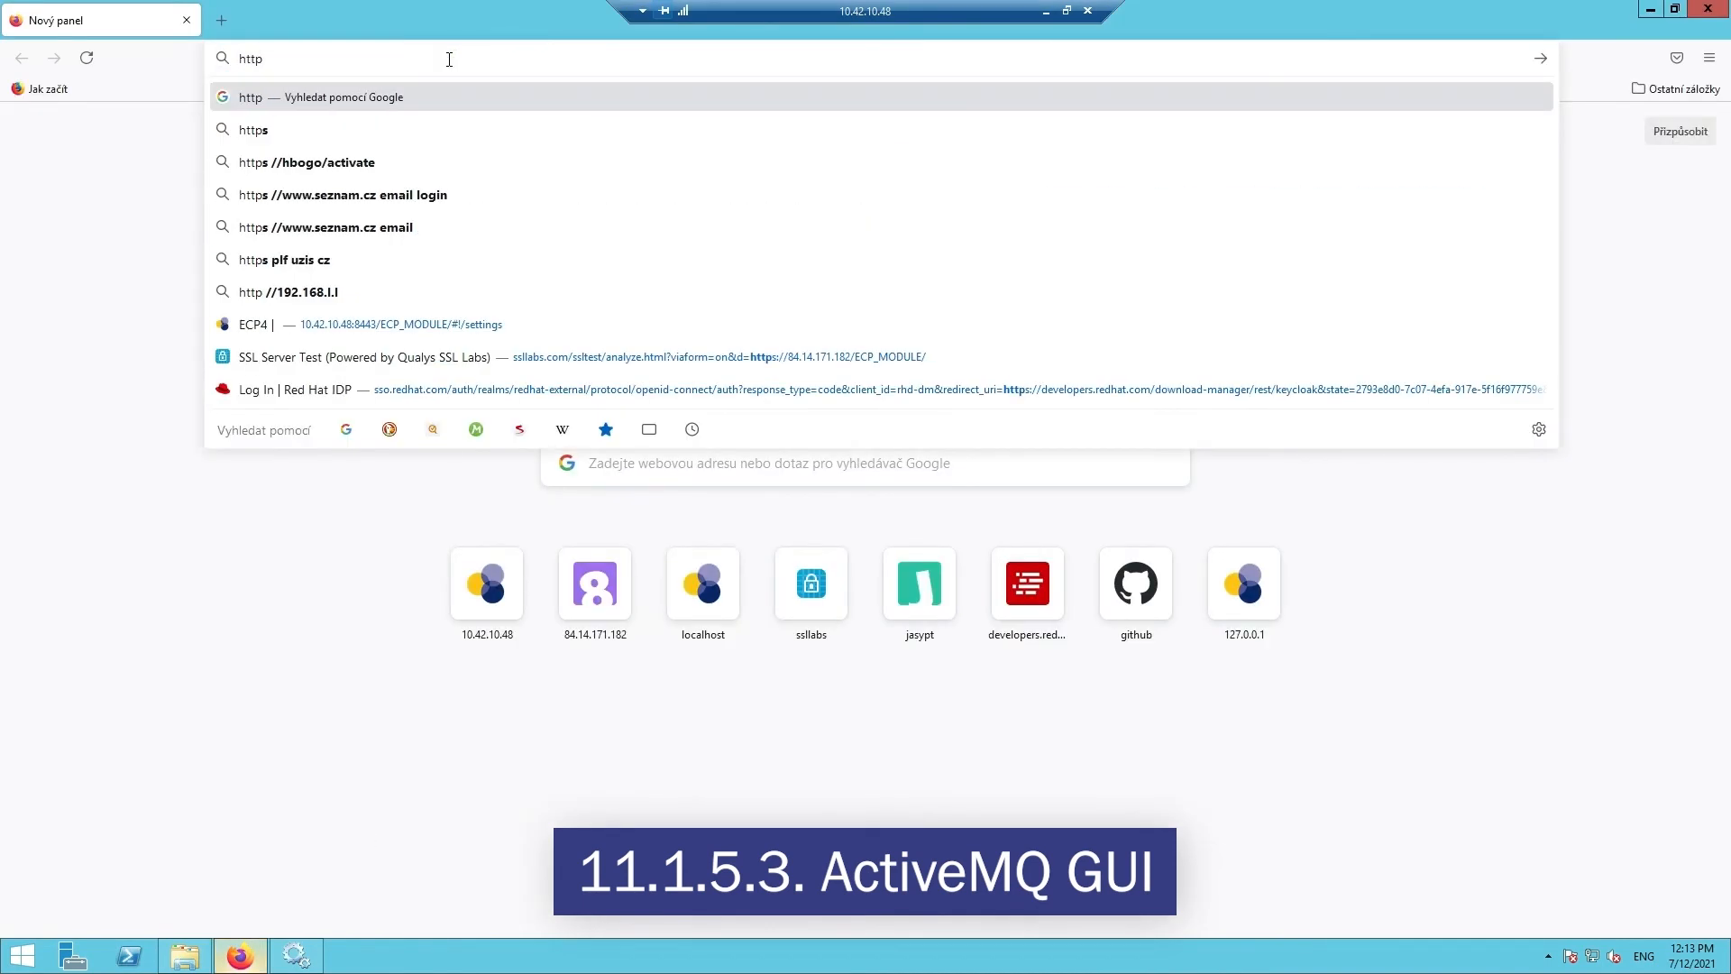
pyautogui.write('://localhost')
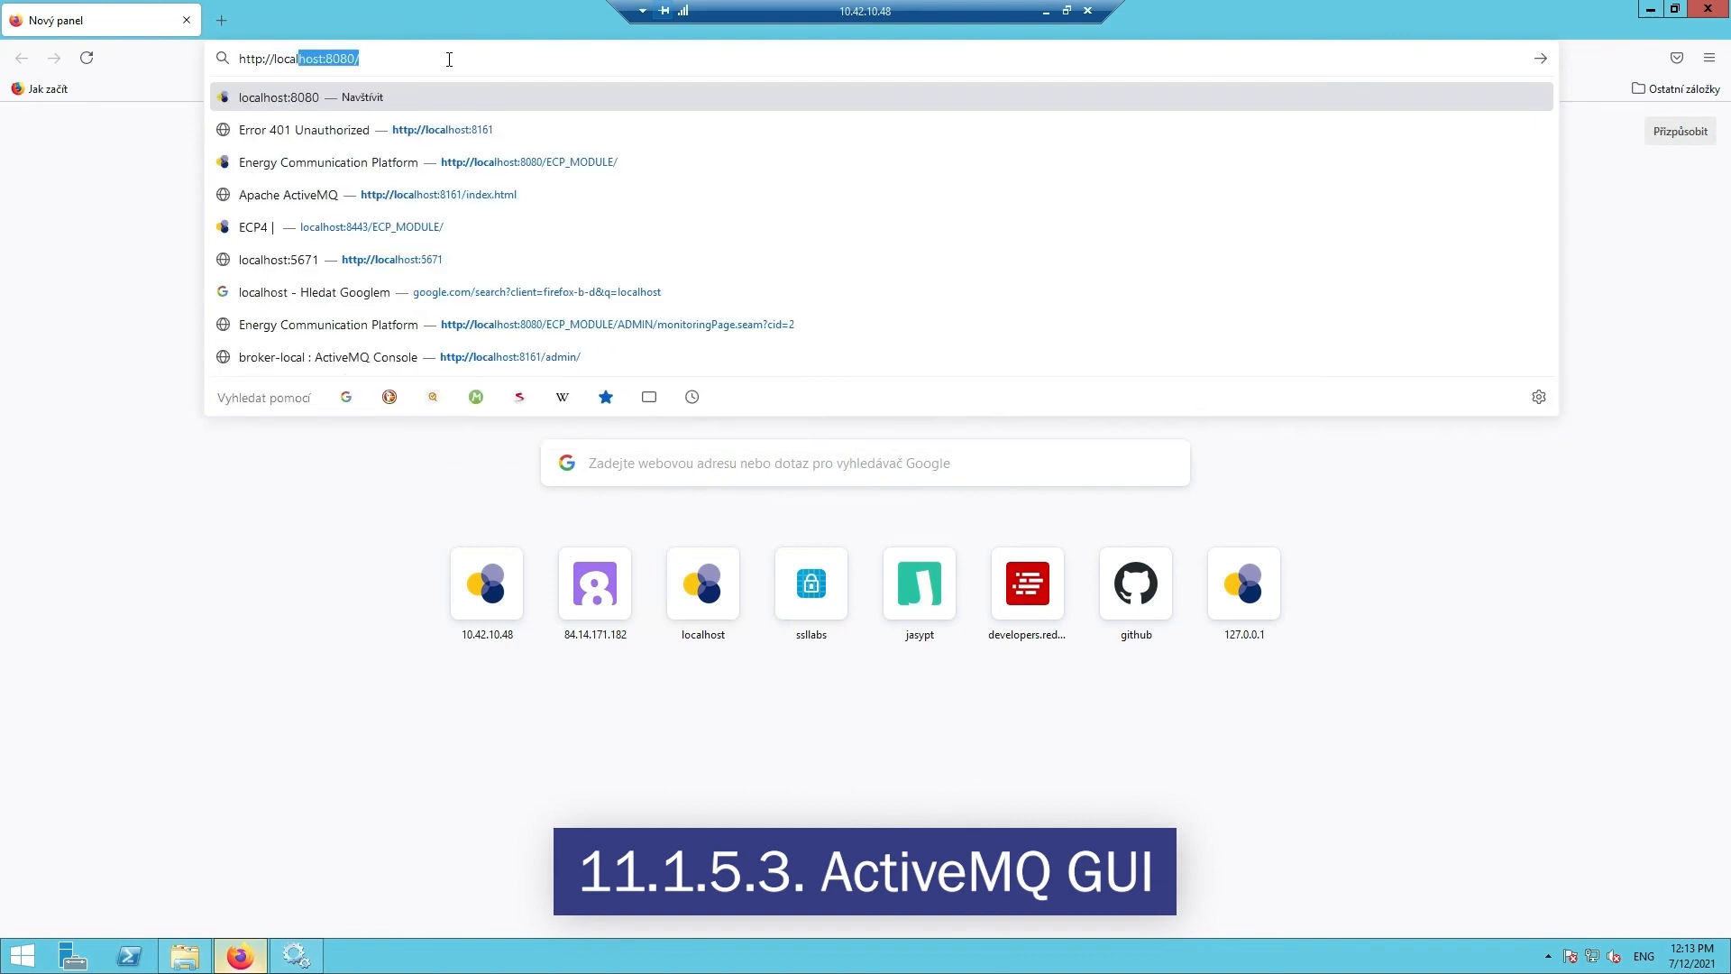
pyautogui.write(':8161')
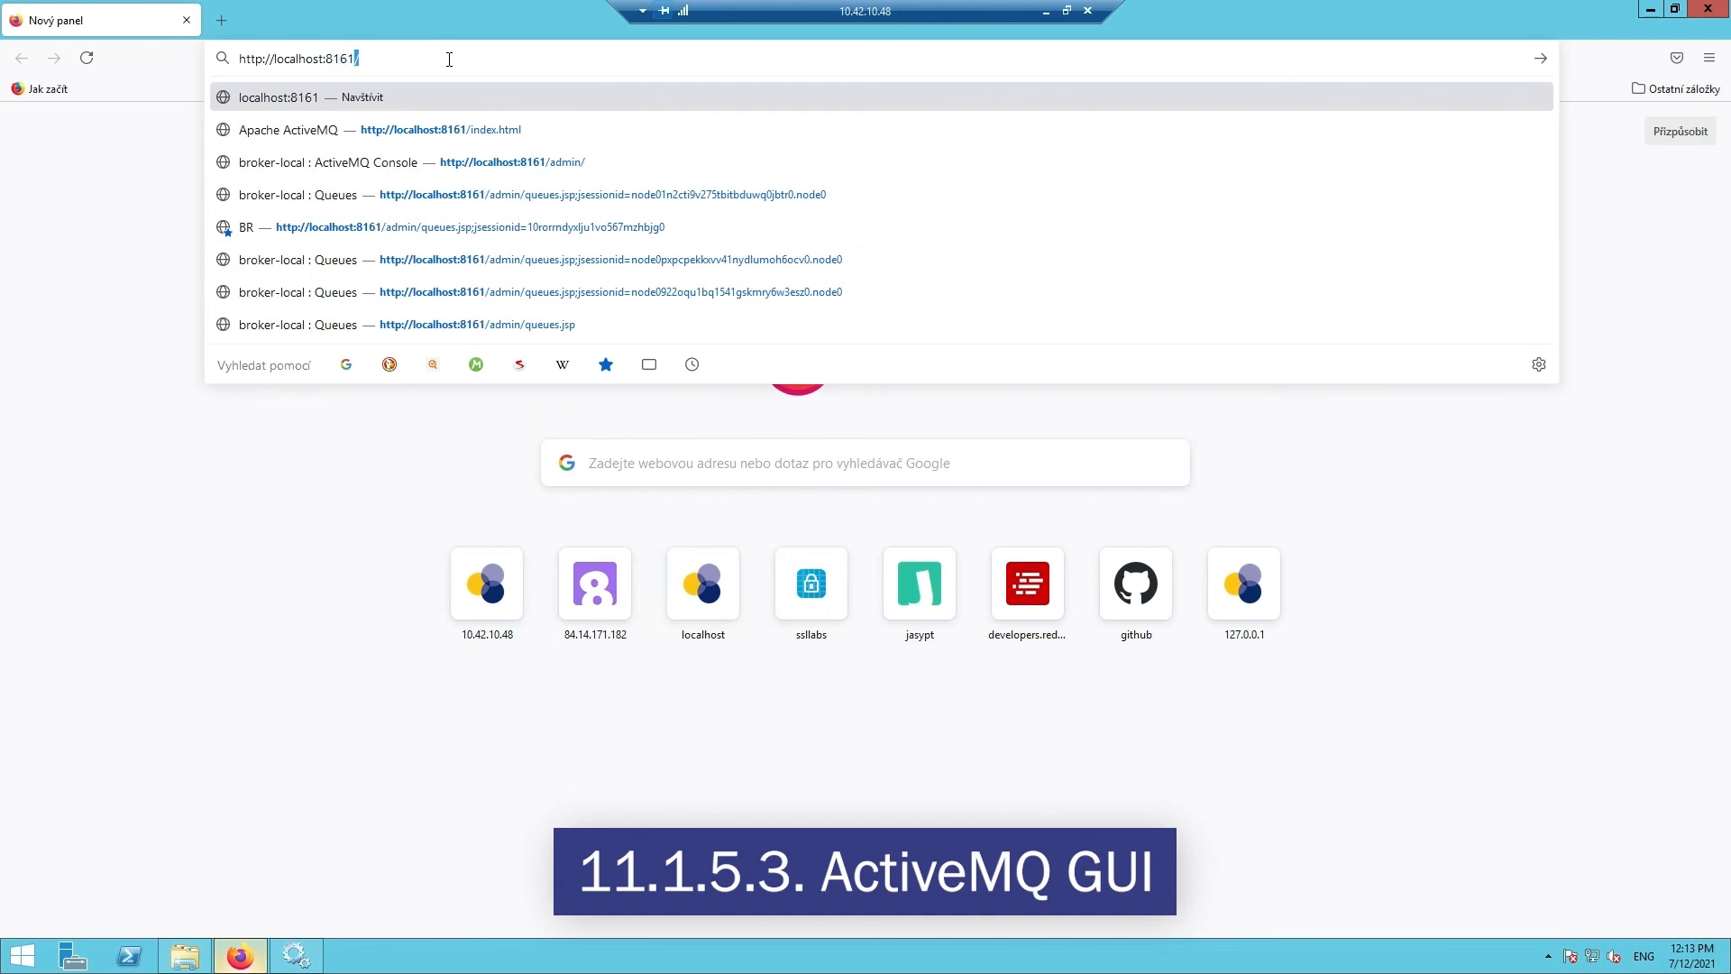
pyautogui.press('Return')
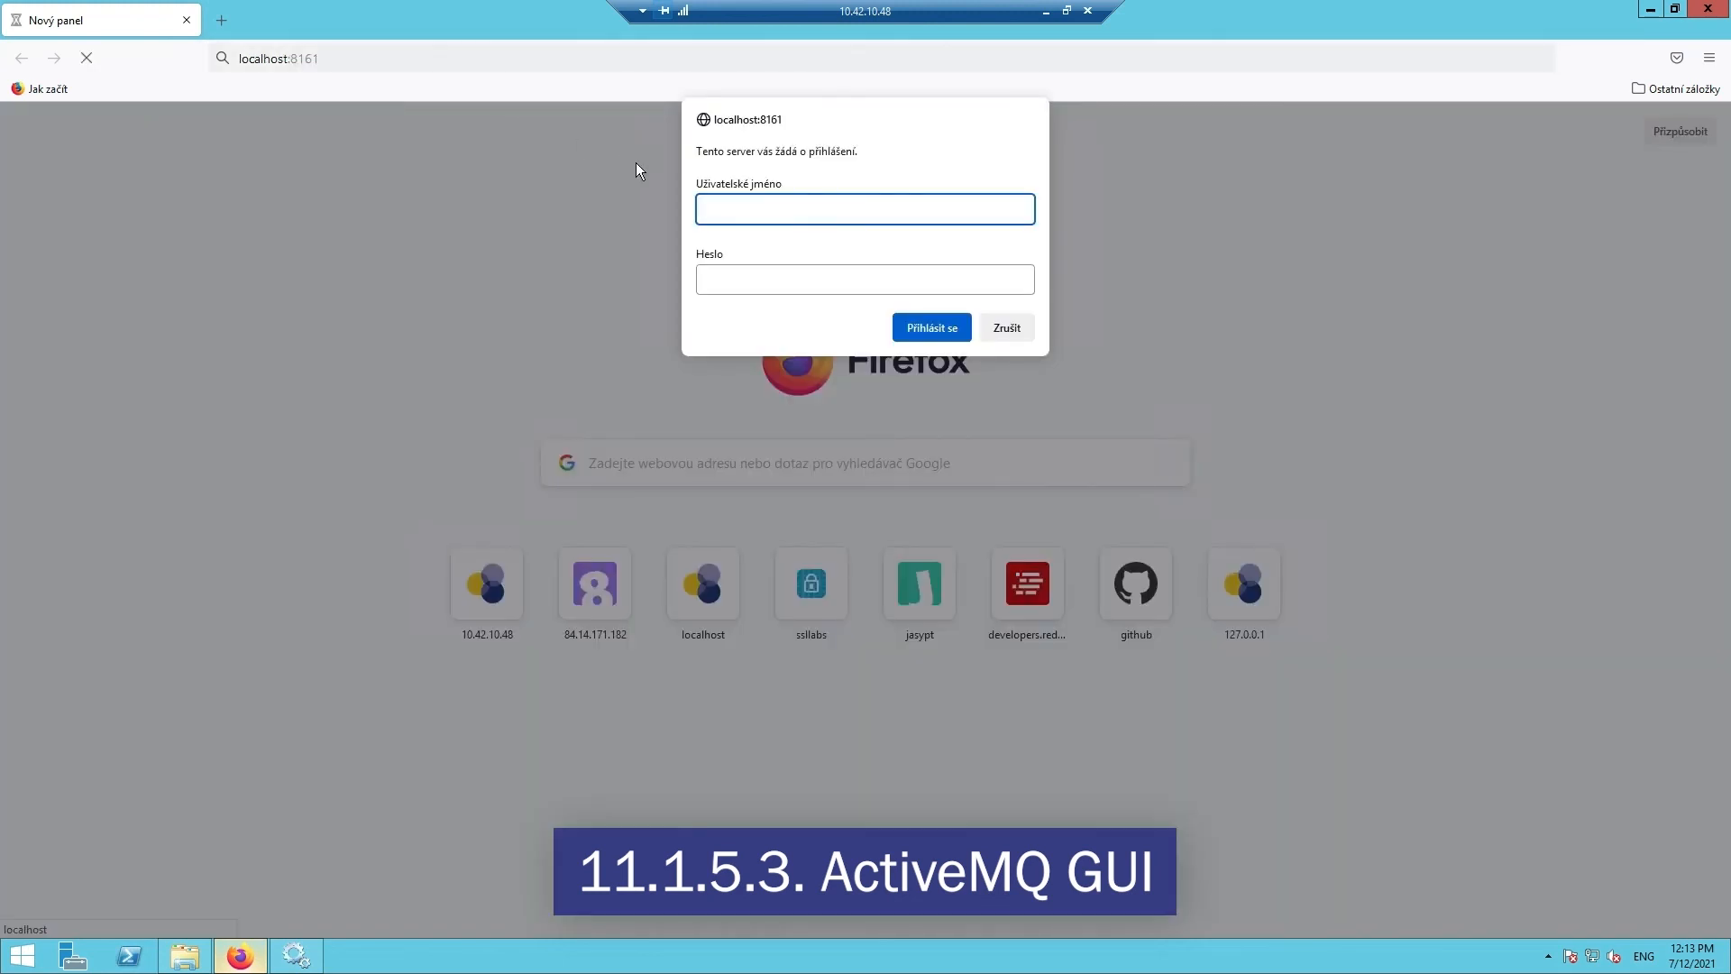
pyautogui.write('admin')
pyautogui.press('Tab')
pyautogui.hotkey('ctrl', 'v')
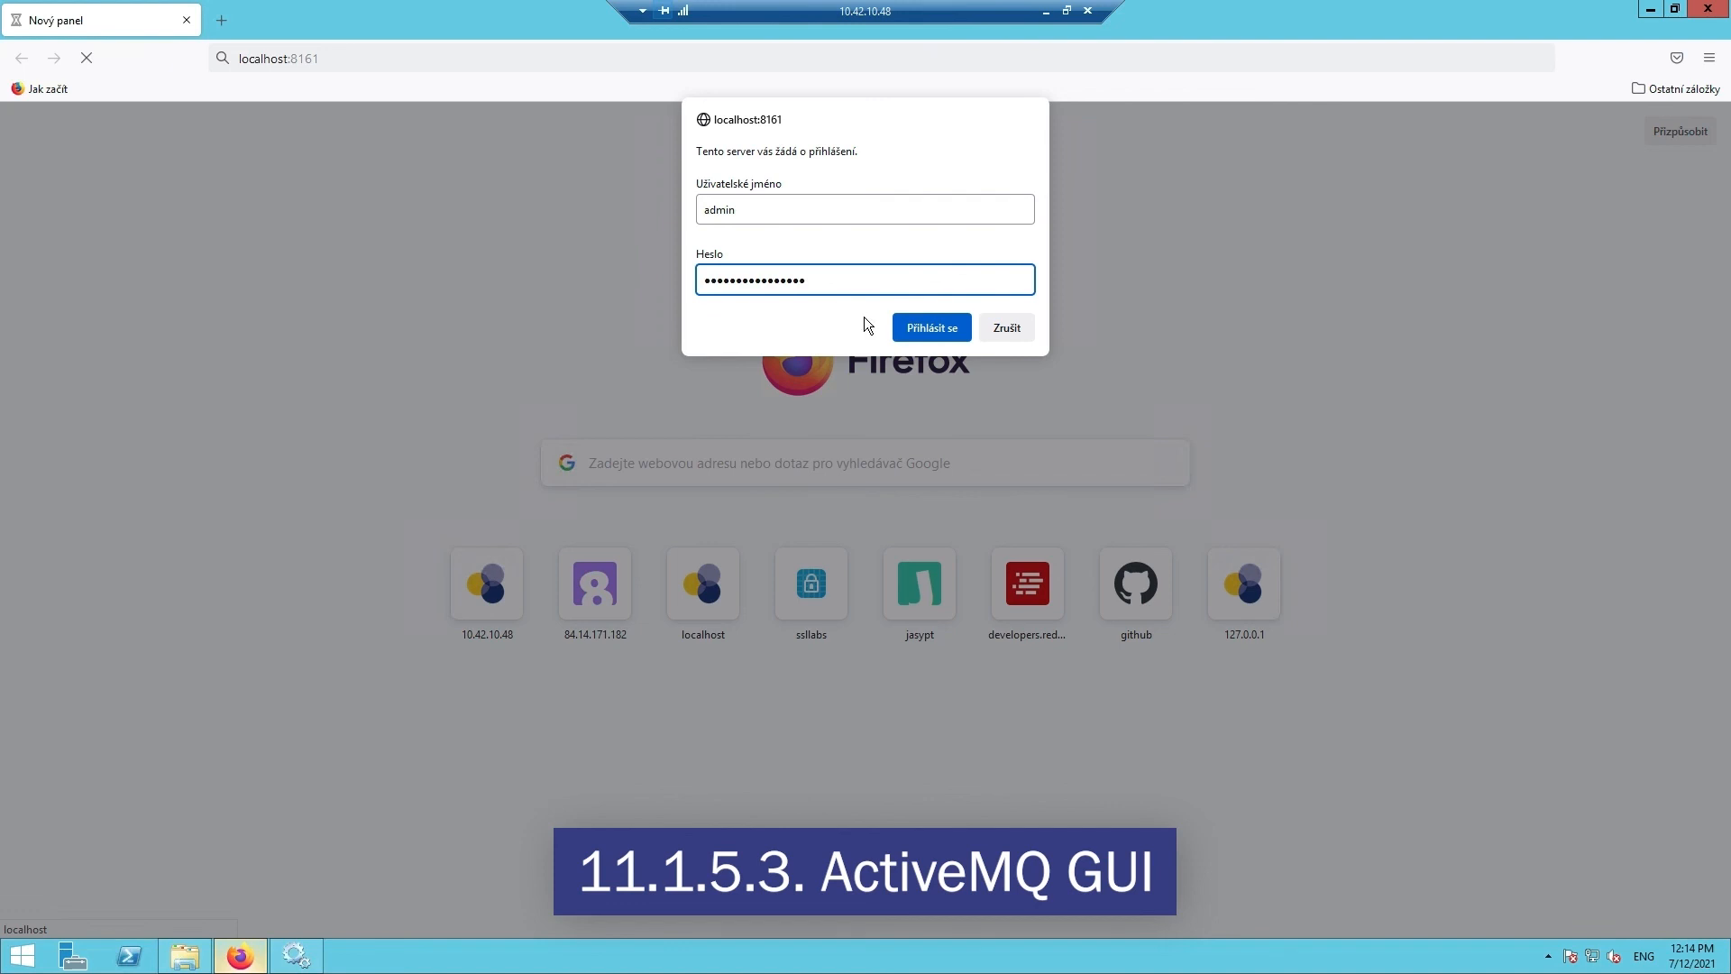
pyautogui.click(927, 332)
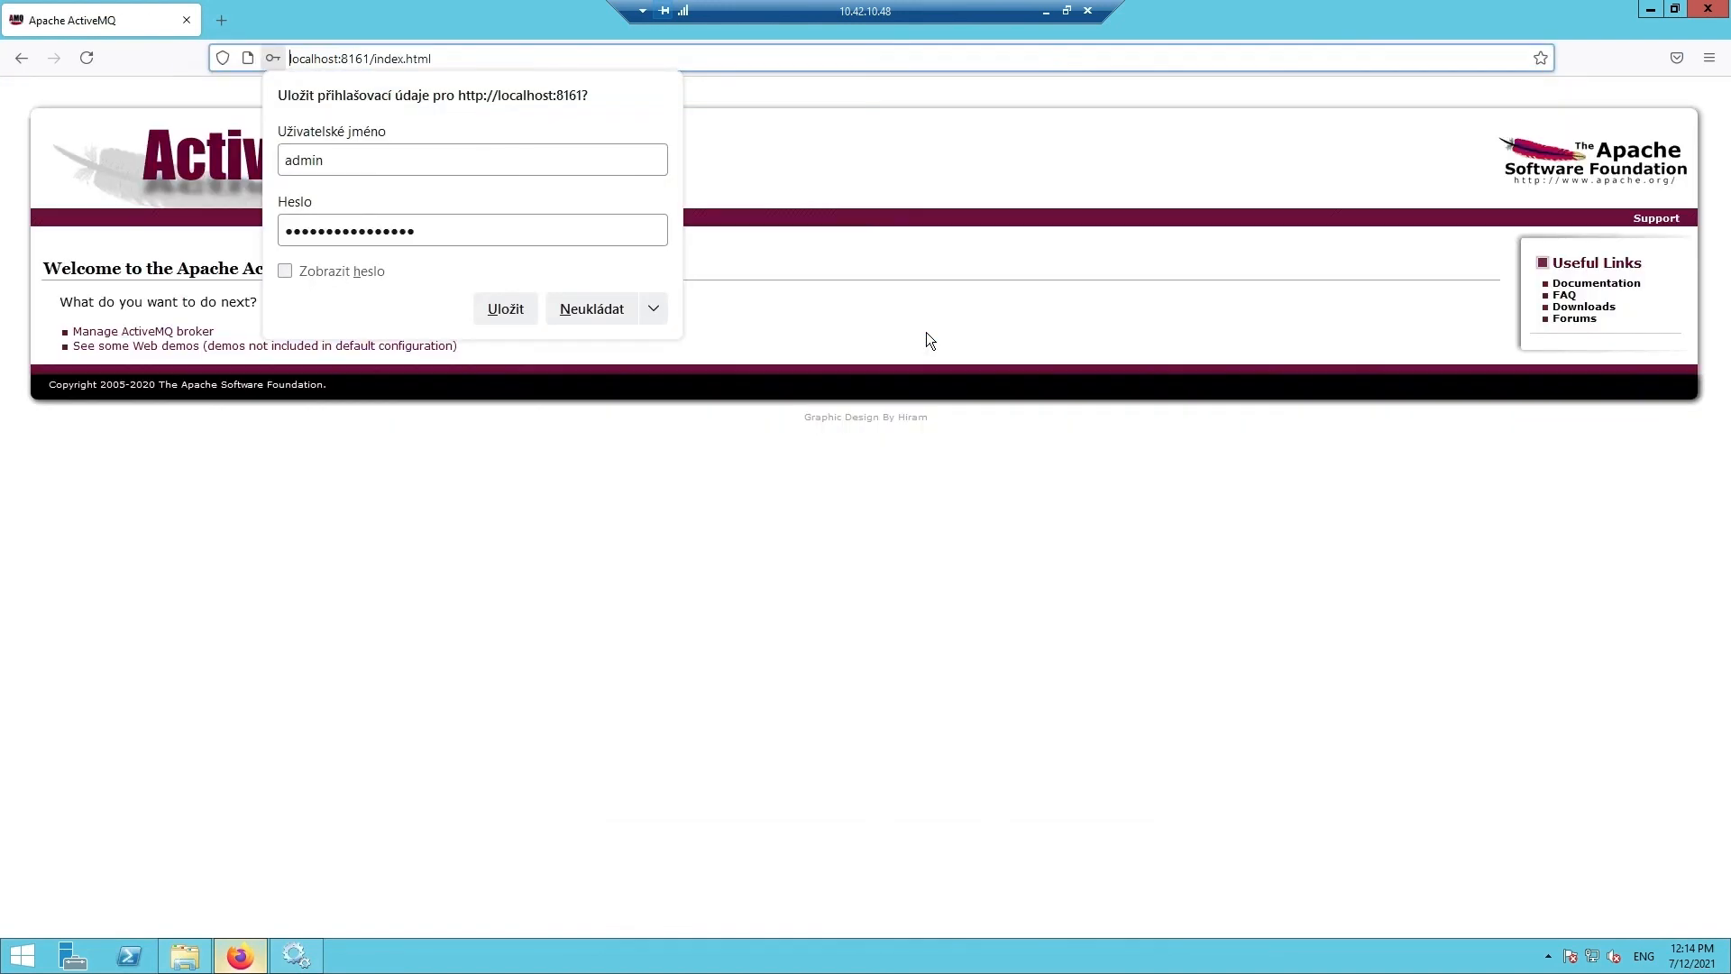
# - Decline saving the login, open the broker-local admin console (version 5.16.1), and go to Queues
pyautogui.click(598, 310)
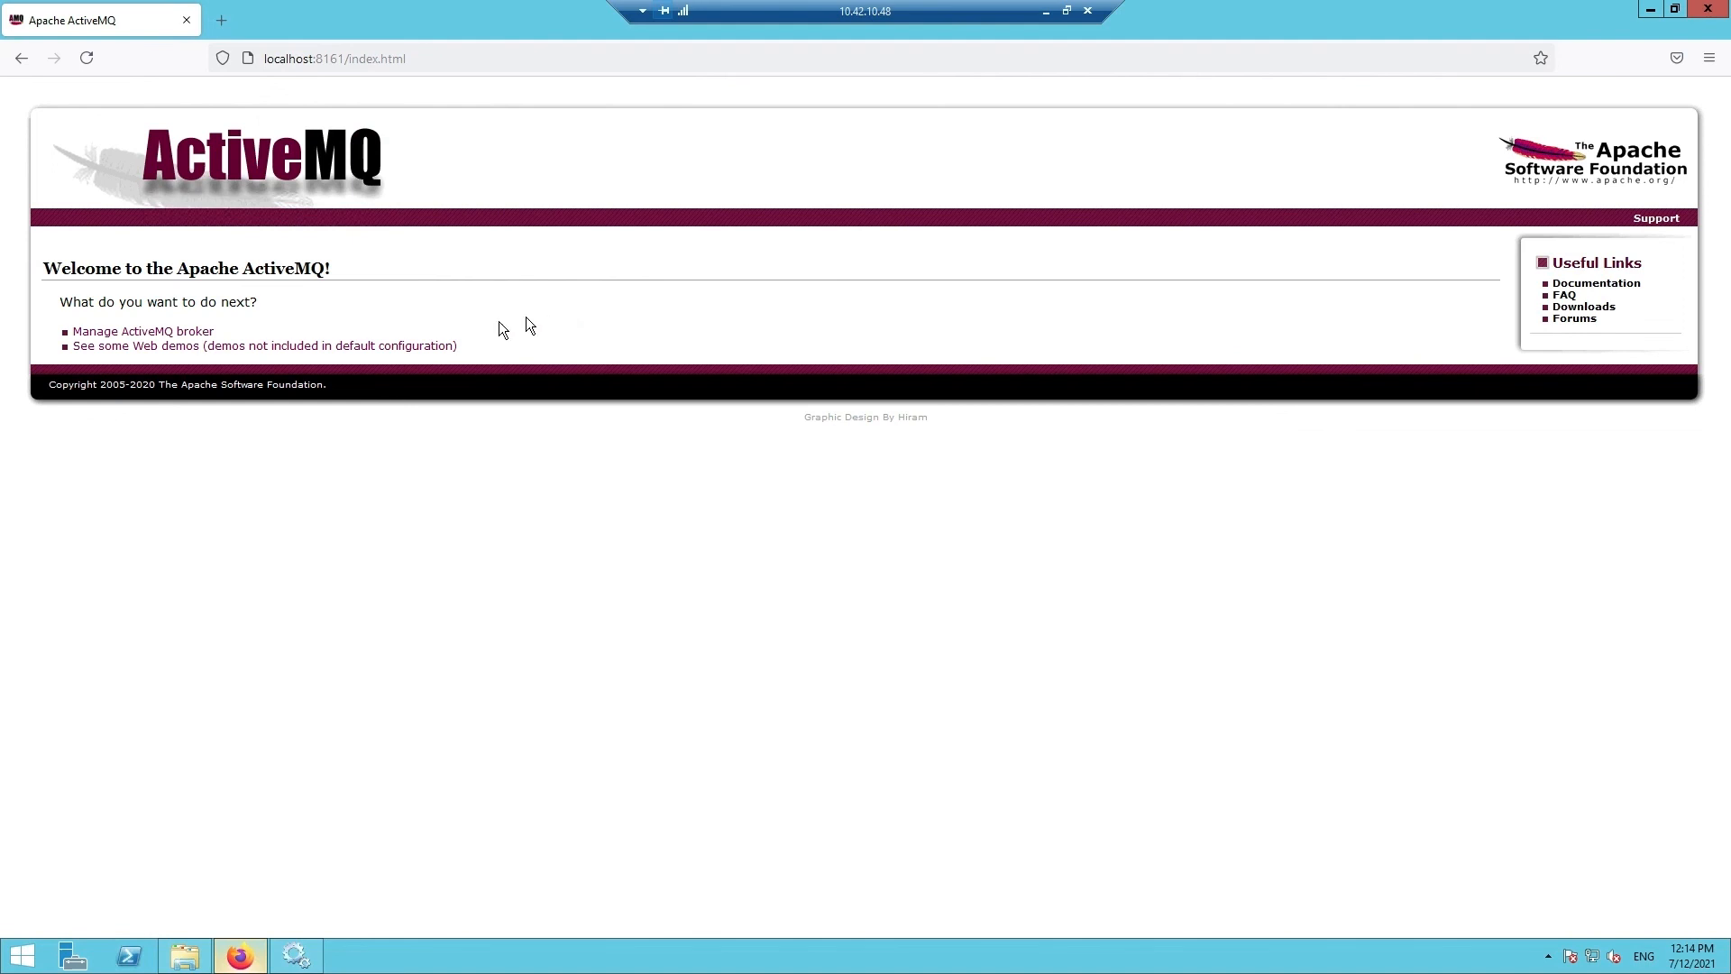
pyautogui.click(175, 338)
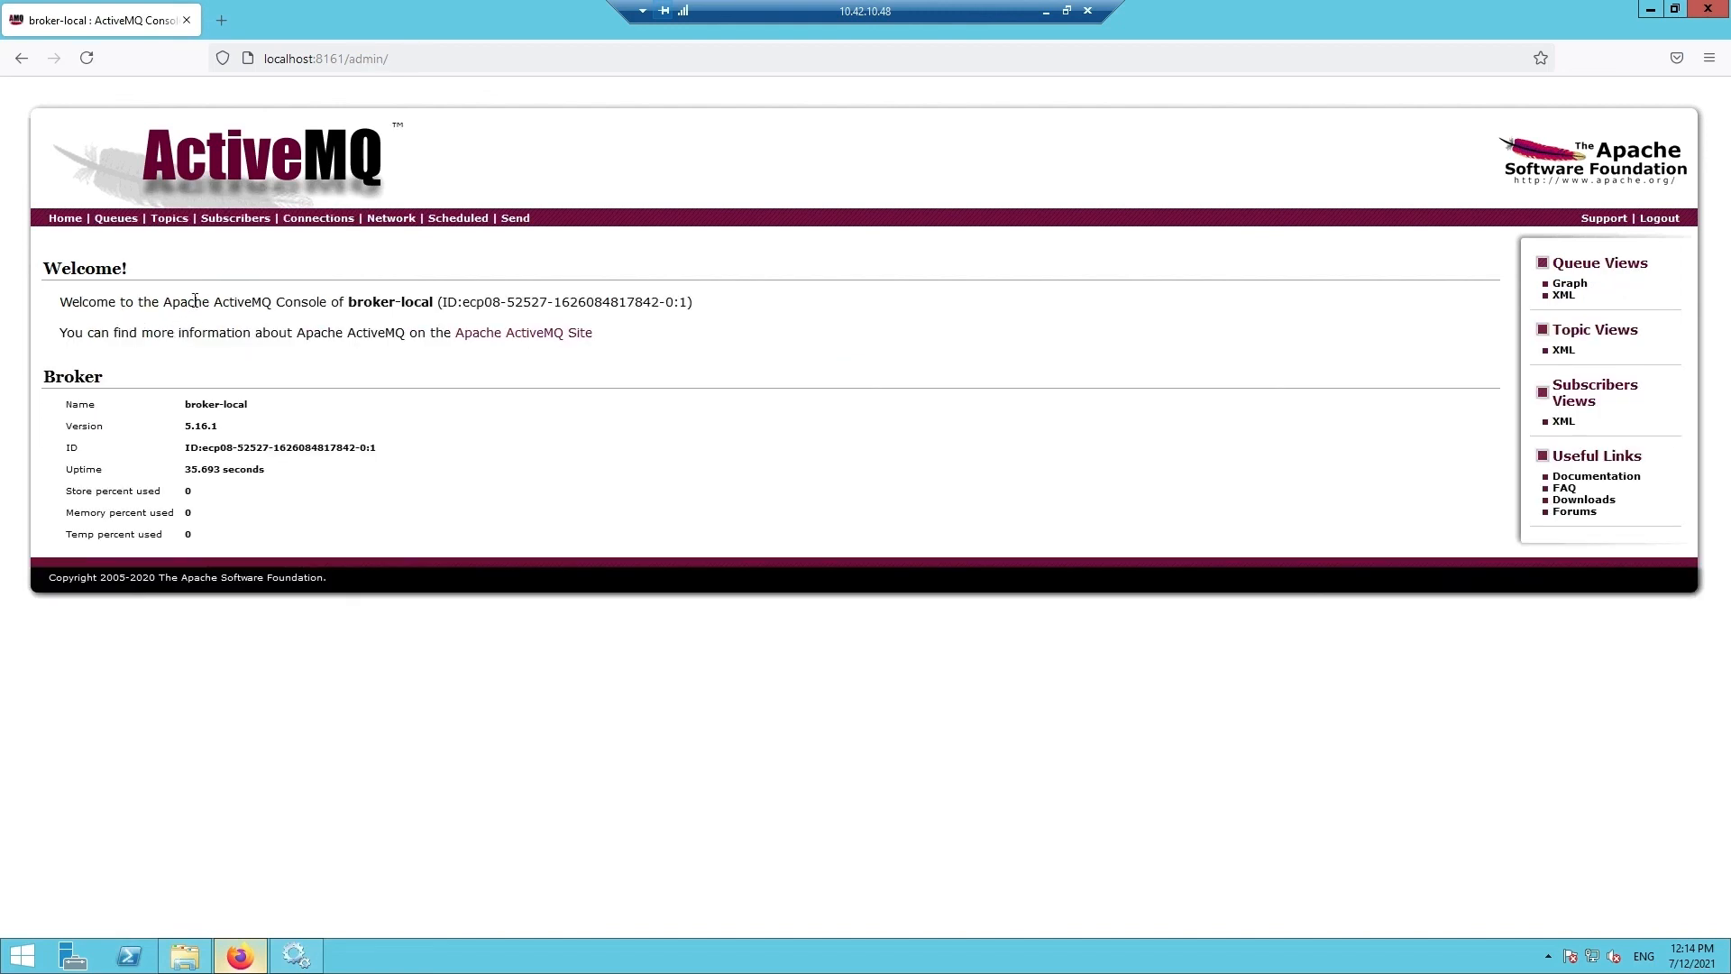
pyautogui.click(120, 220)
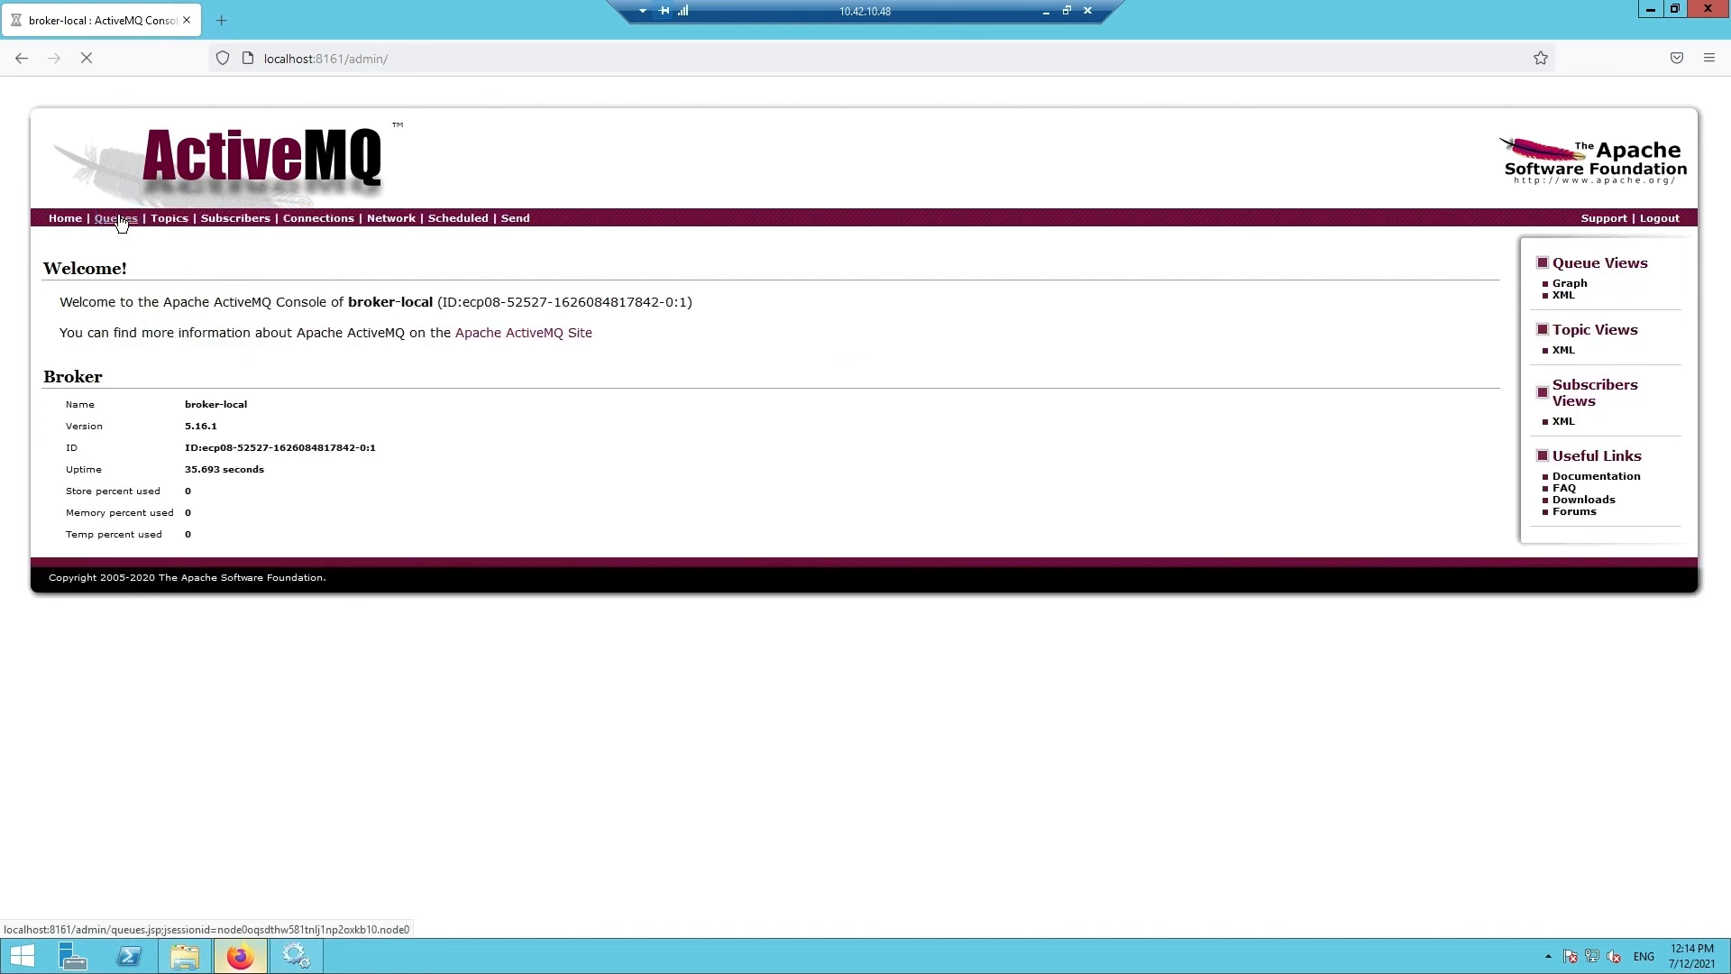